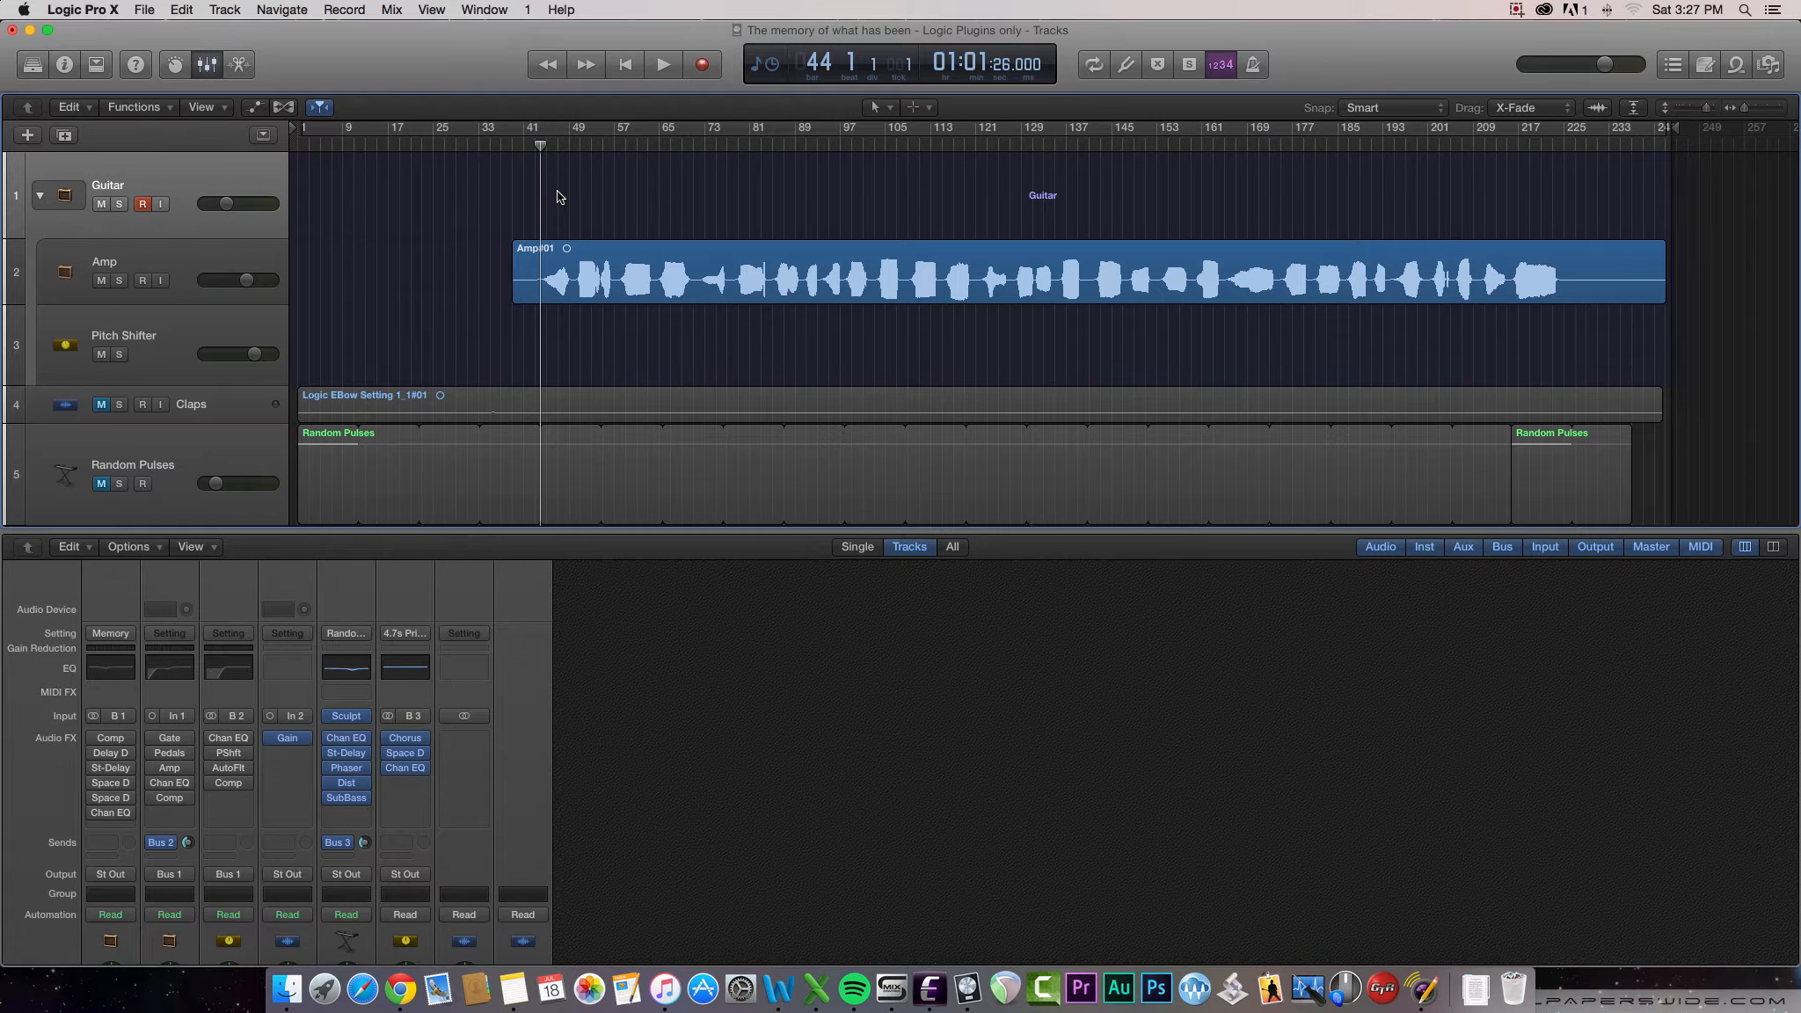
Play the unprocessed guitar recording from bar 44, and return the playhead to bar 44 after stopping
{"action": "key", "text": "space"}
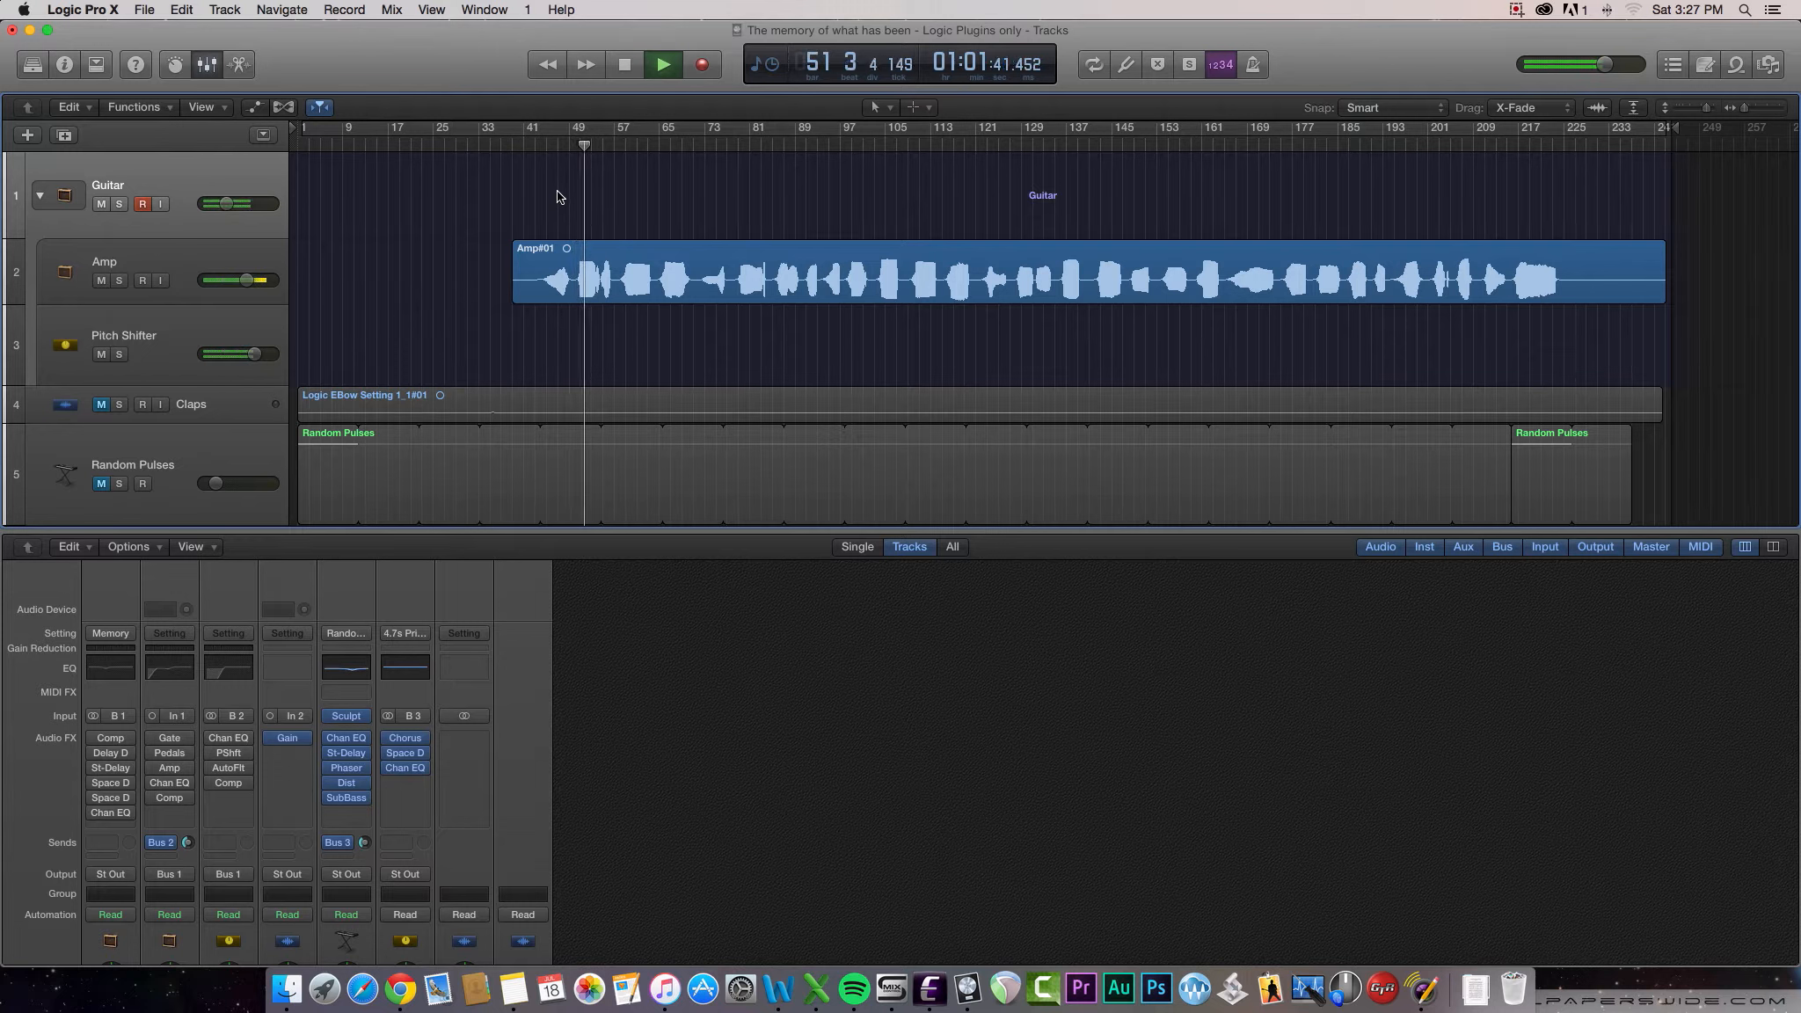
{"action": "key", "text": "space"}
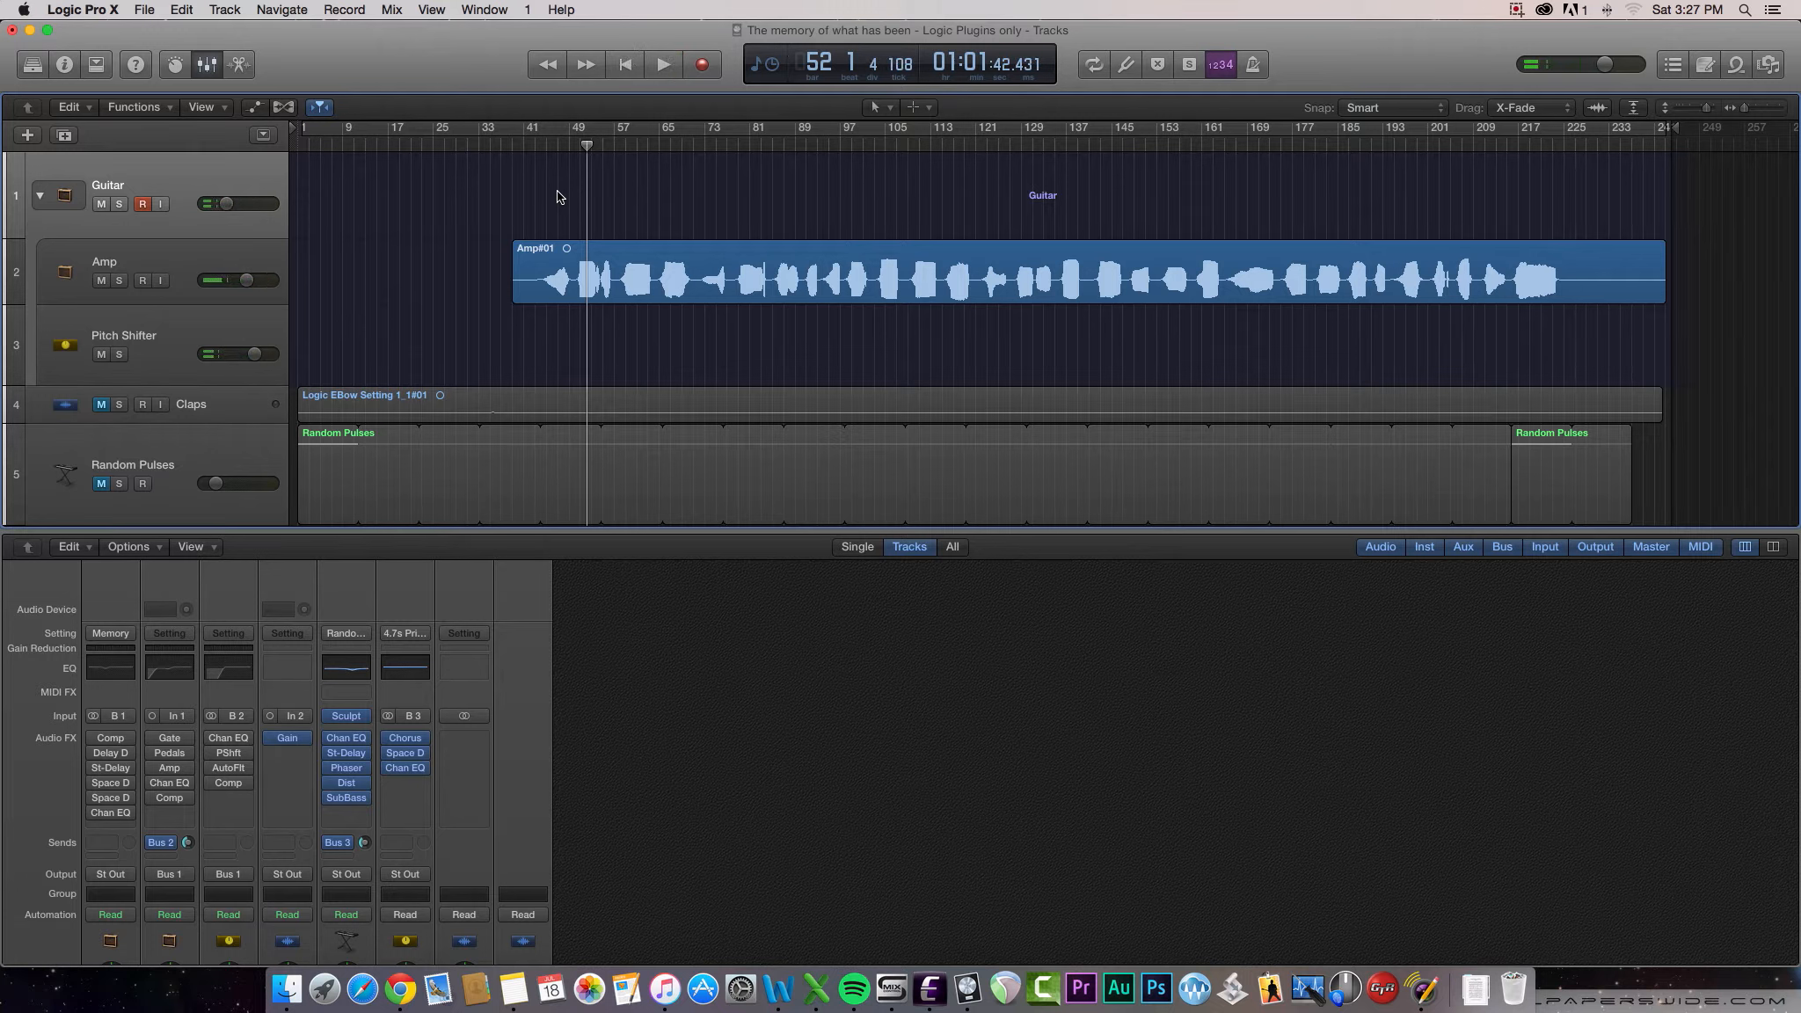
{"action": "left_click", "coordinate": [830, 151]}
{"action": "left_click_drag", "start_coordinate": [832, 152], "coordinate": [893, 149]}
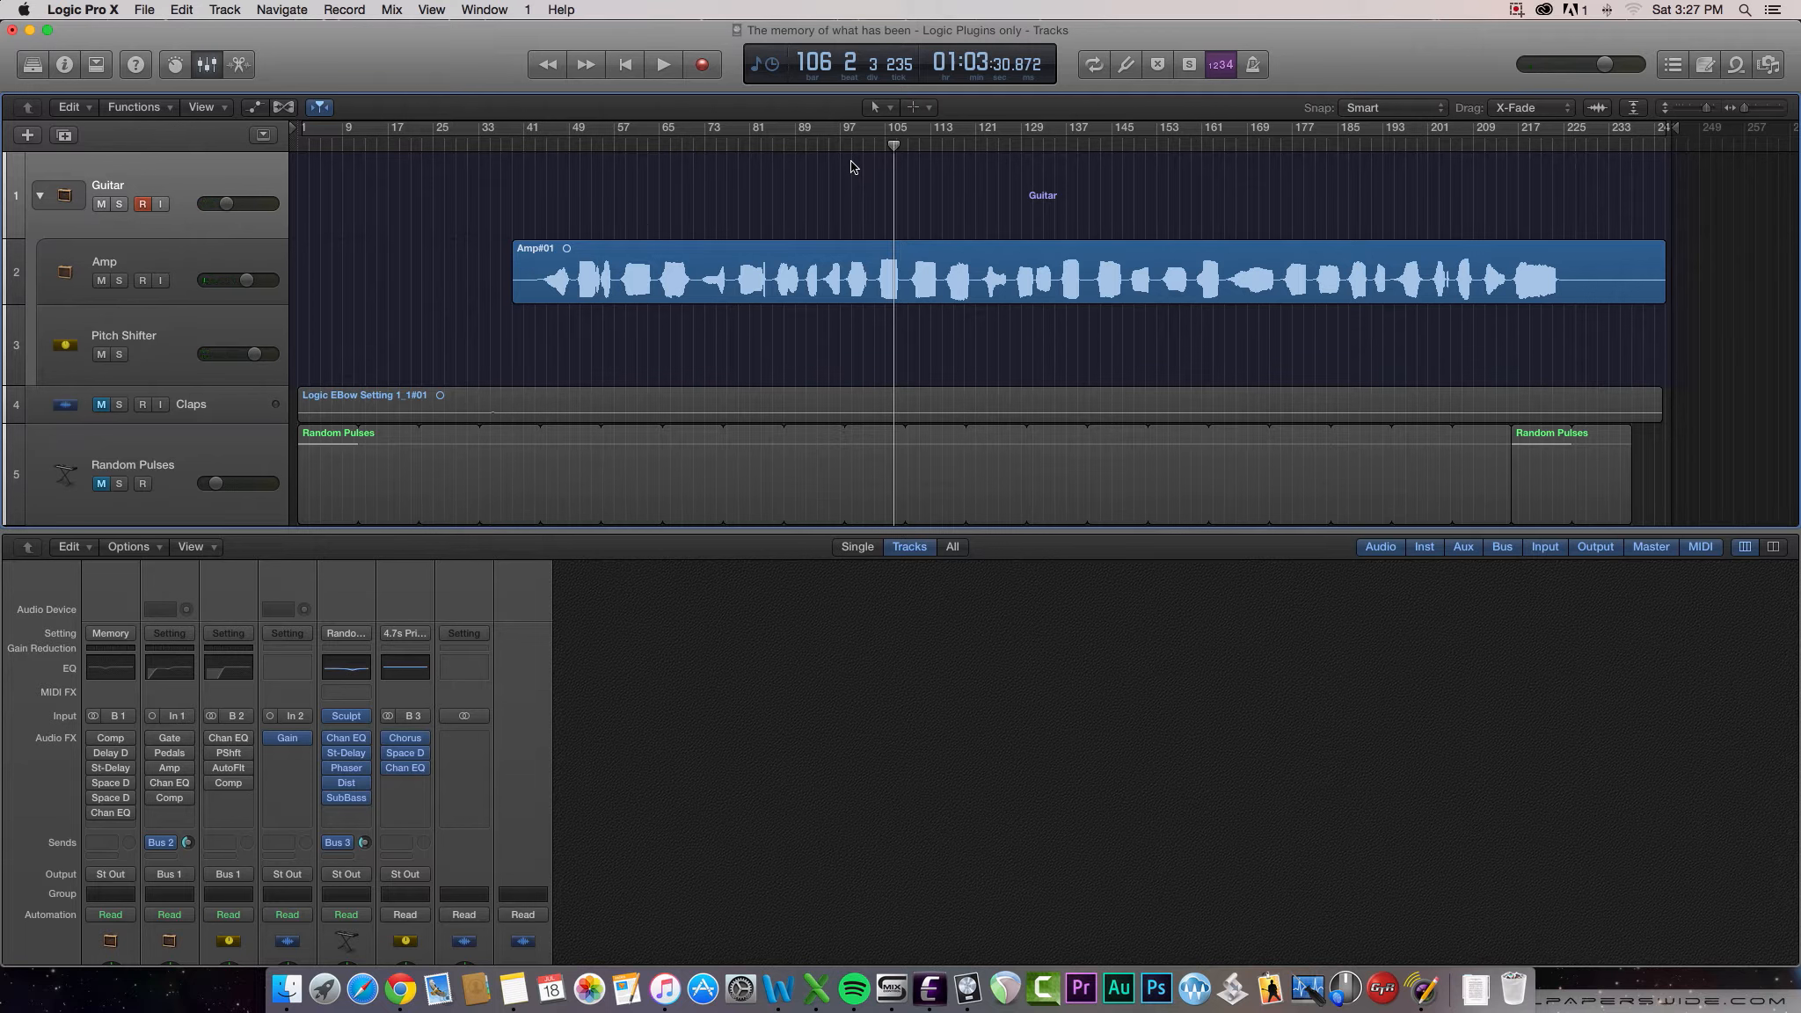
{"action": "left_click", "coordinate": [529, 146]}
{"action": "left_click", "coordinate": [541, 147]}
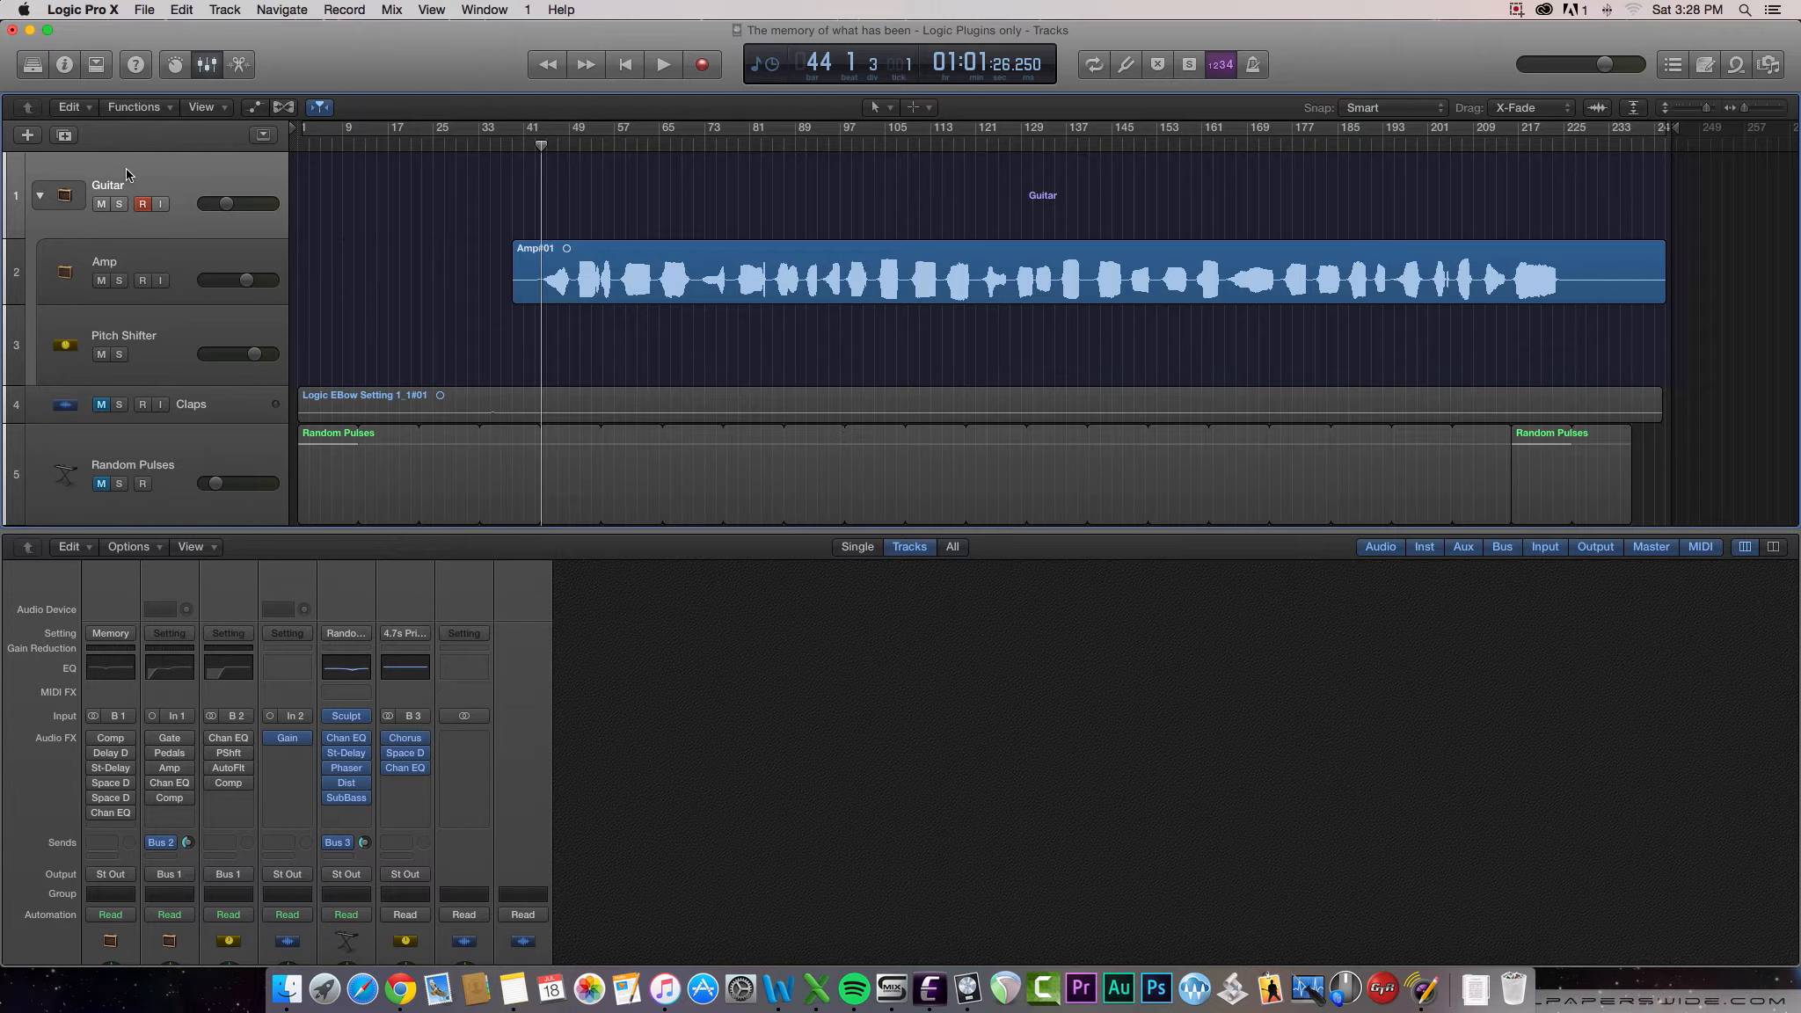
Examine the Create Track Stack command and the Guitar stack's subtracks, ending with the Amp track selected
{"action": "left_click", "coordinate": [225, 9]}
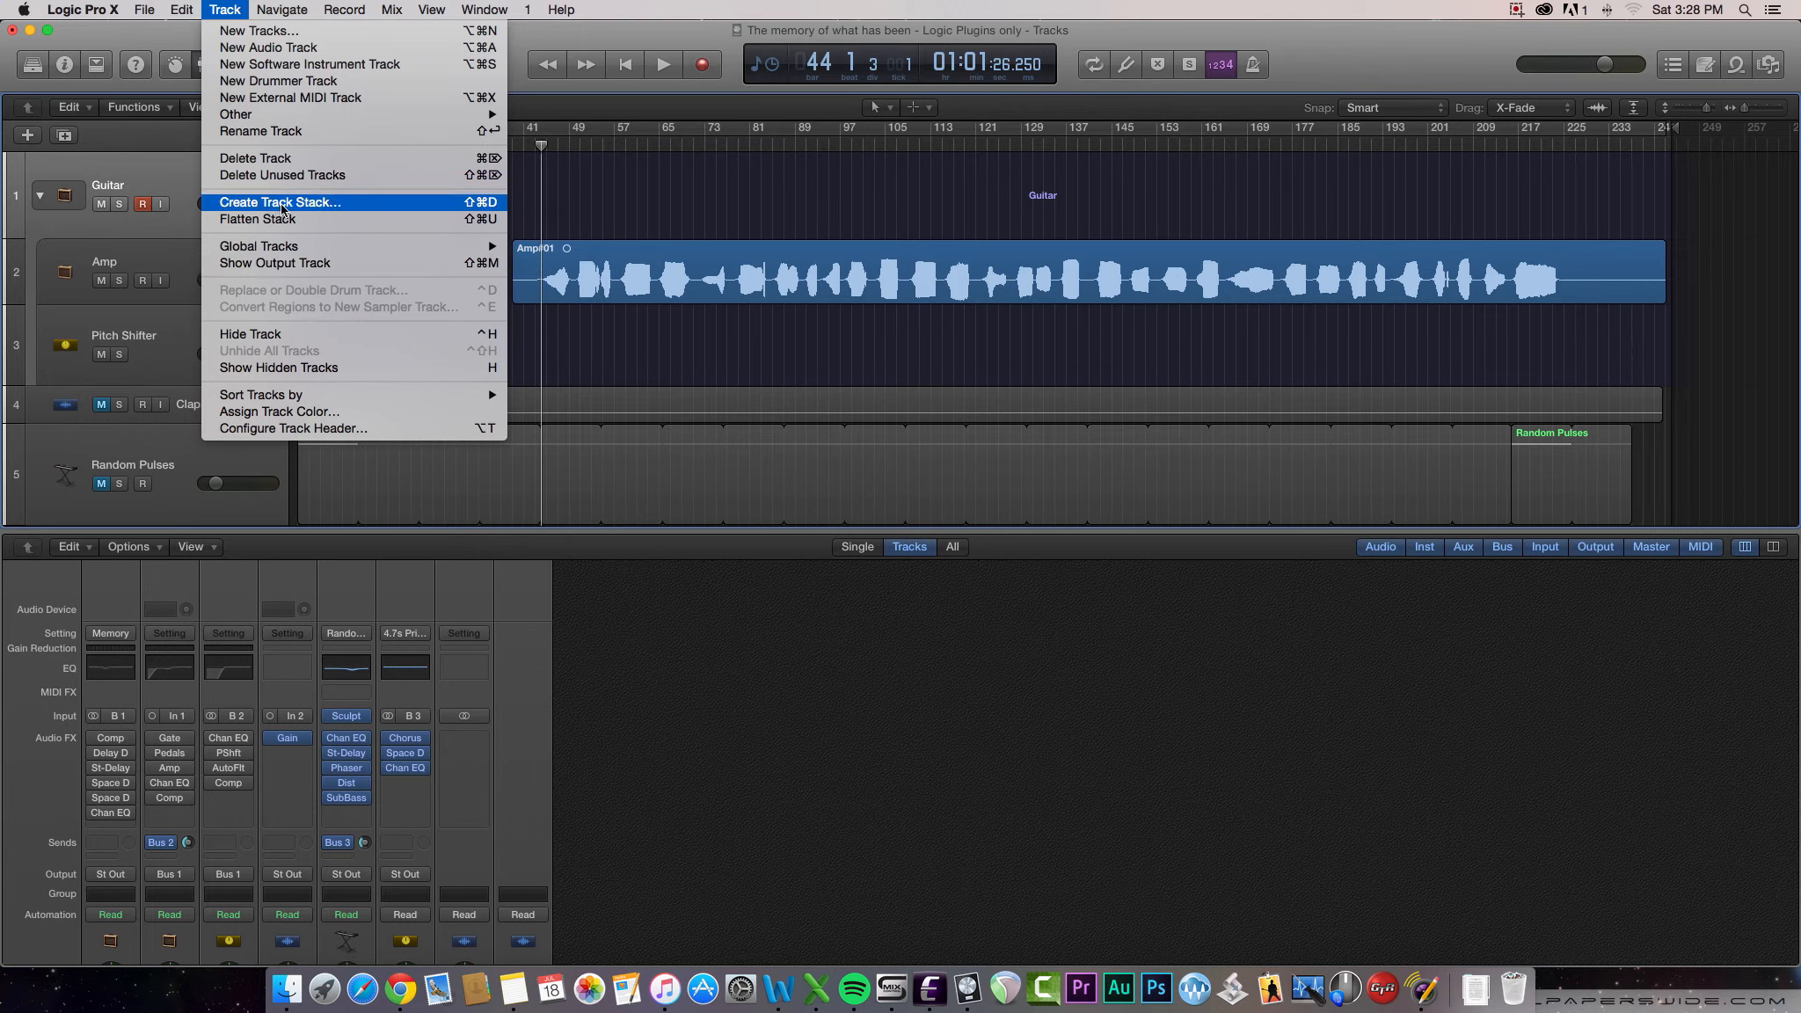
{"action": "left_click", "coordinate": [163, 160]}
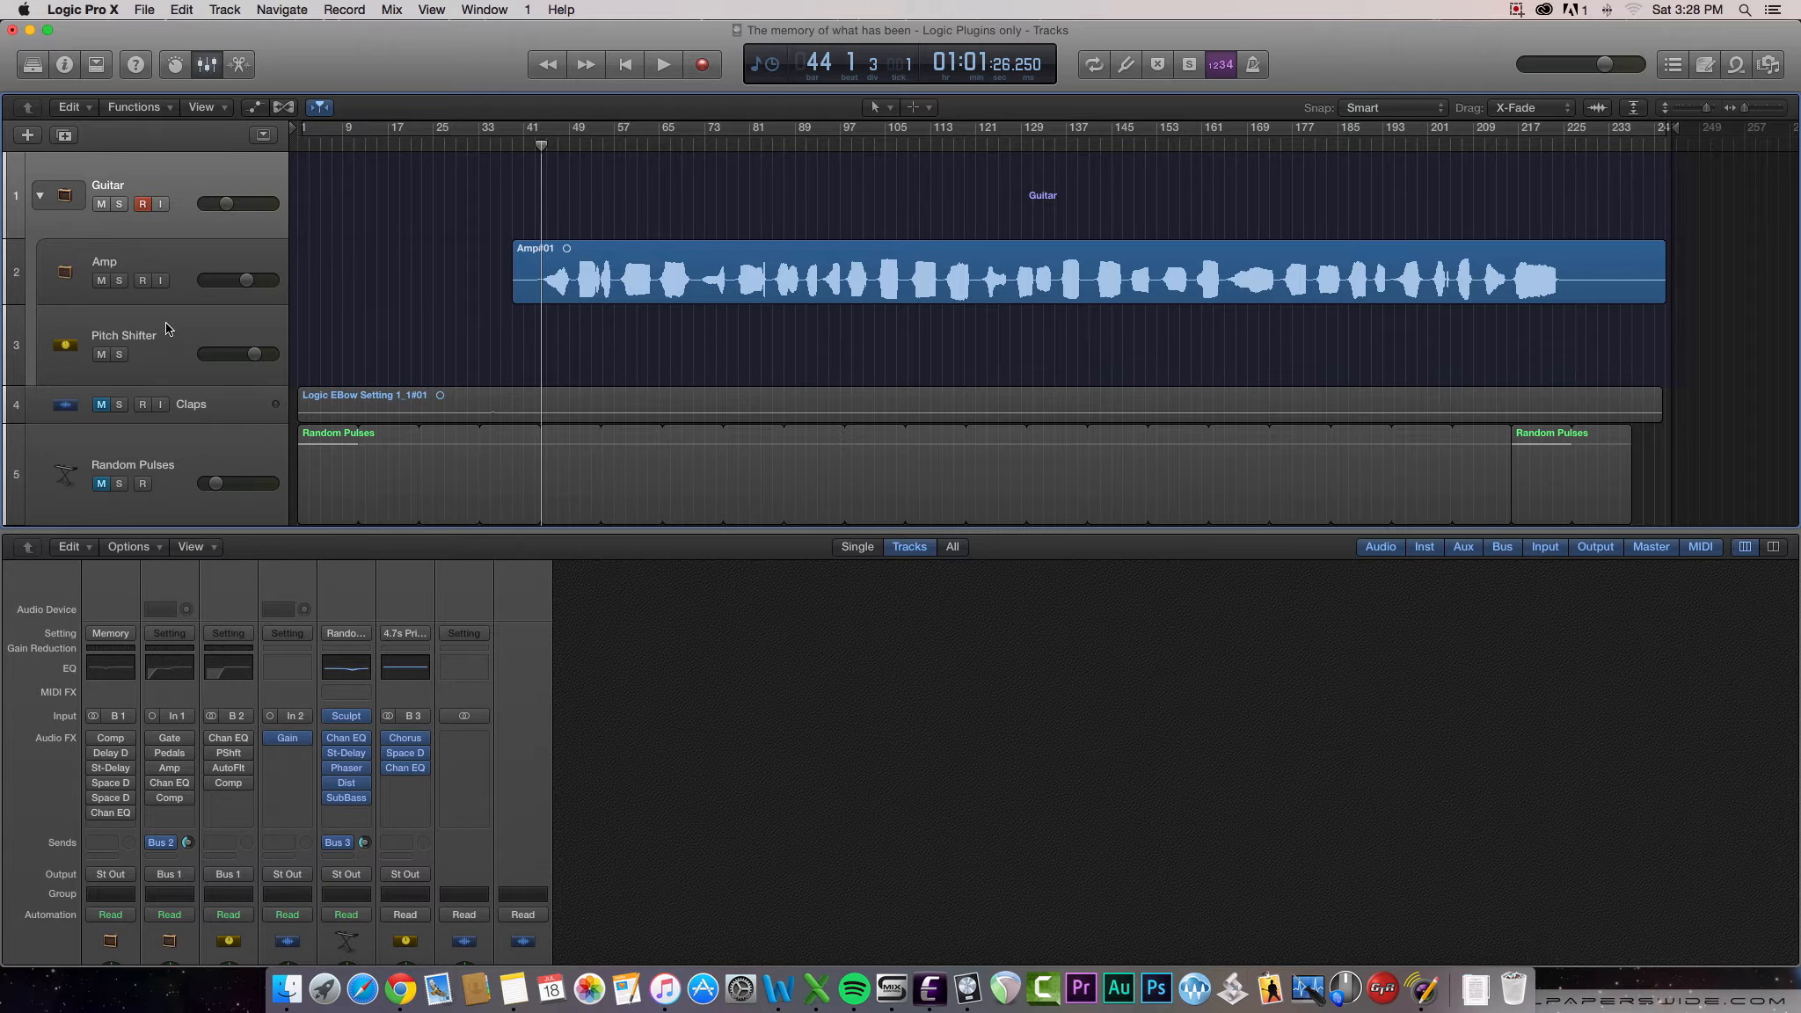
{"action": "left_click", "coordinate": [145, 174]}
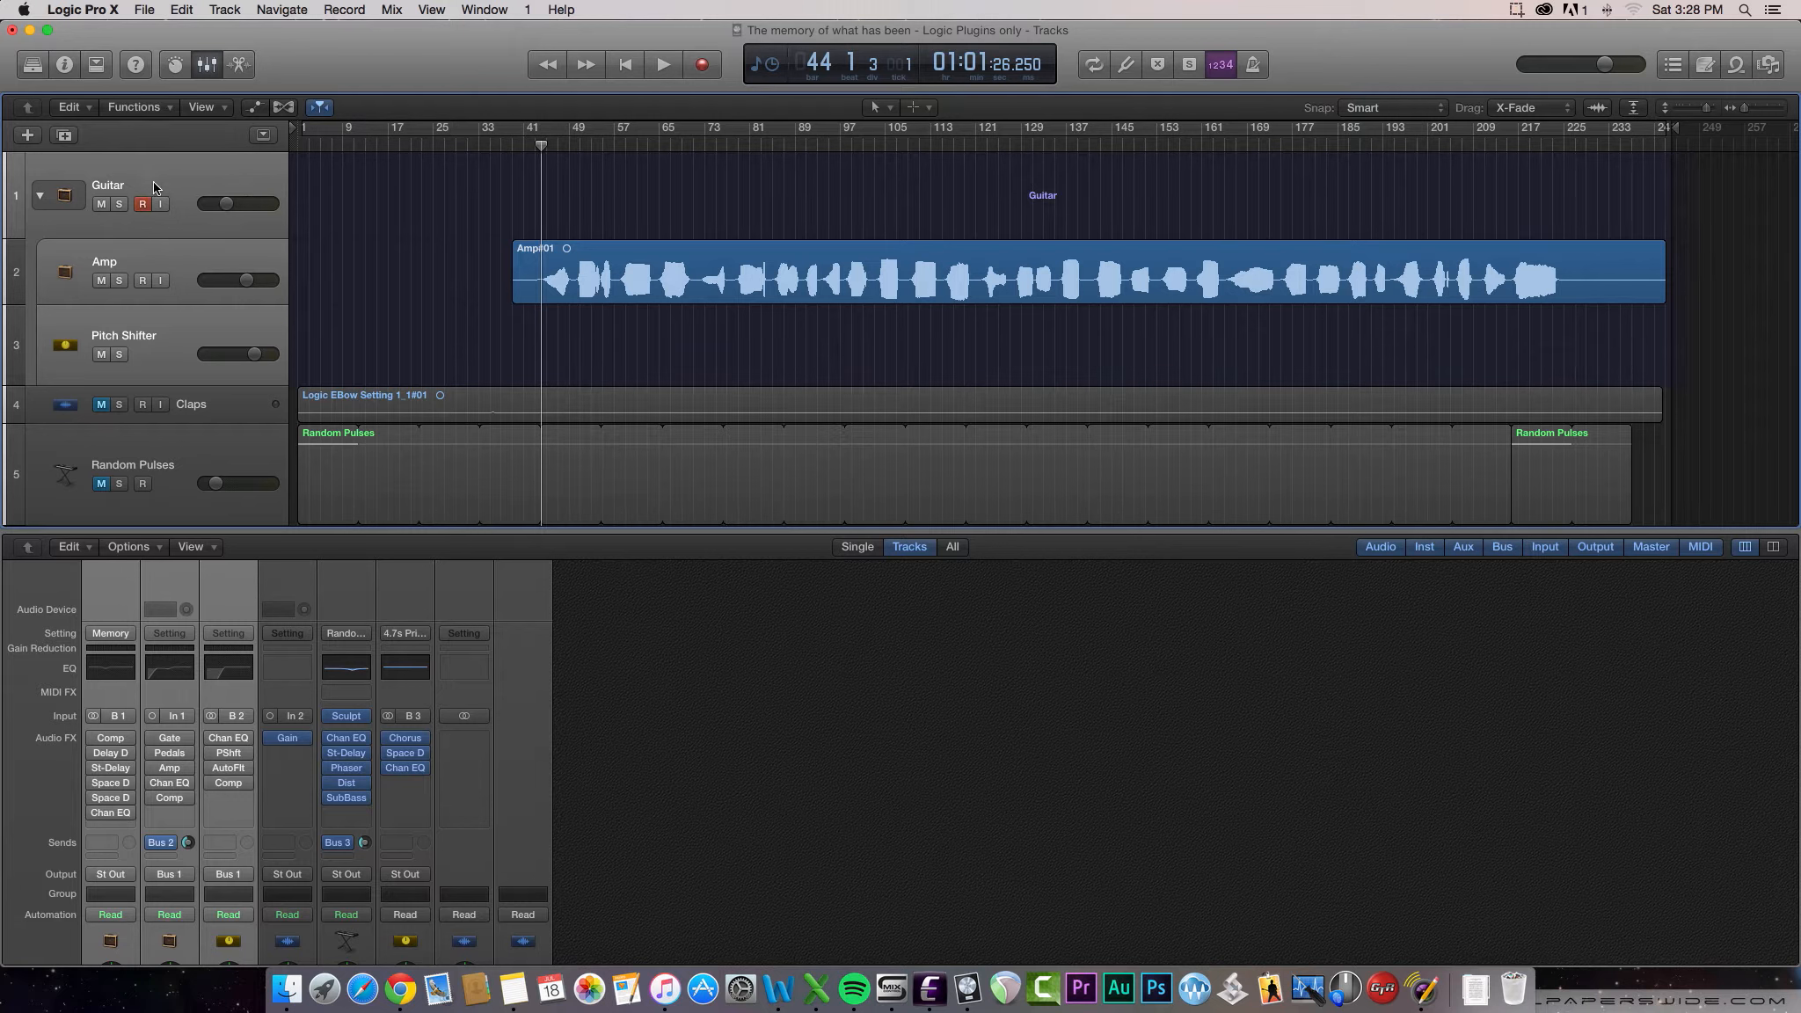
{"action": "left_click", "coordinate": [146, 255]}
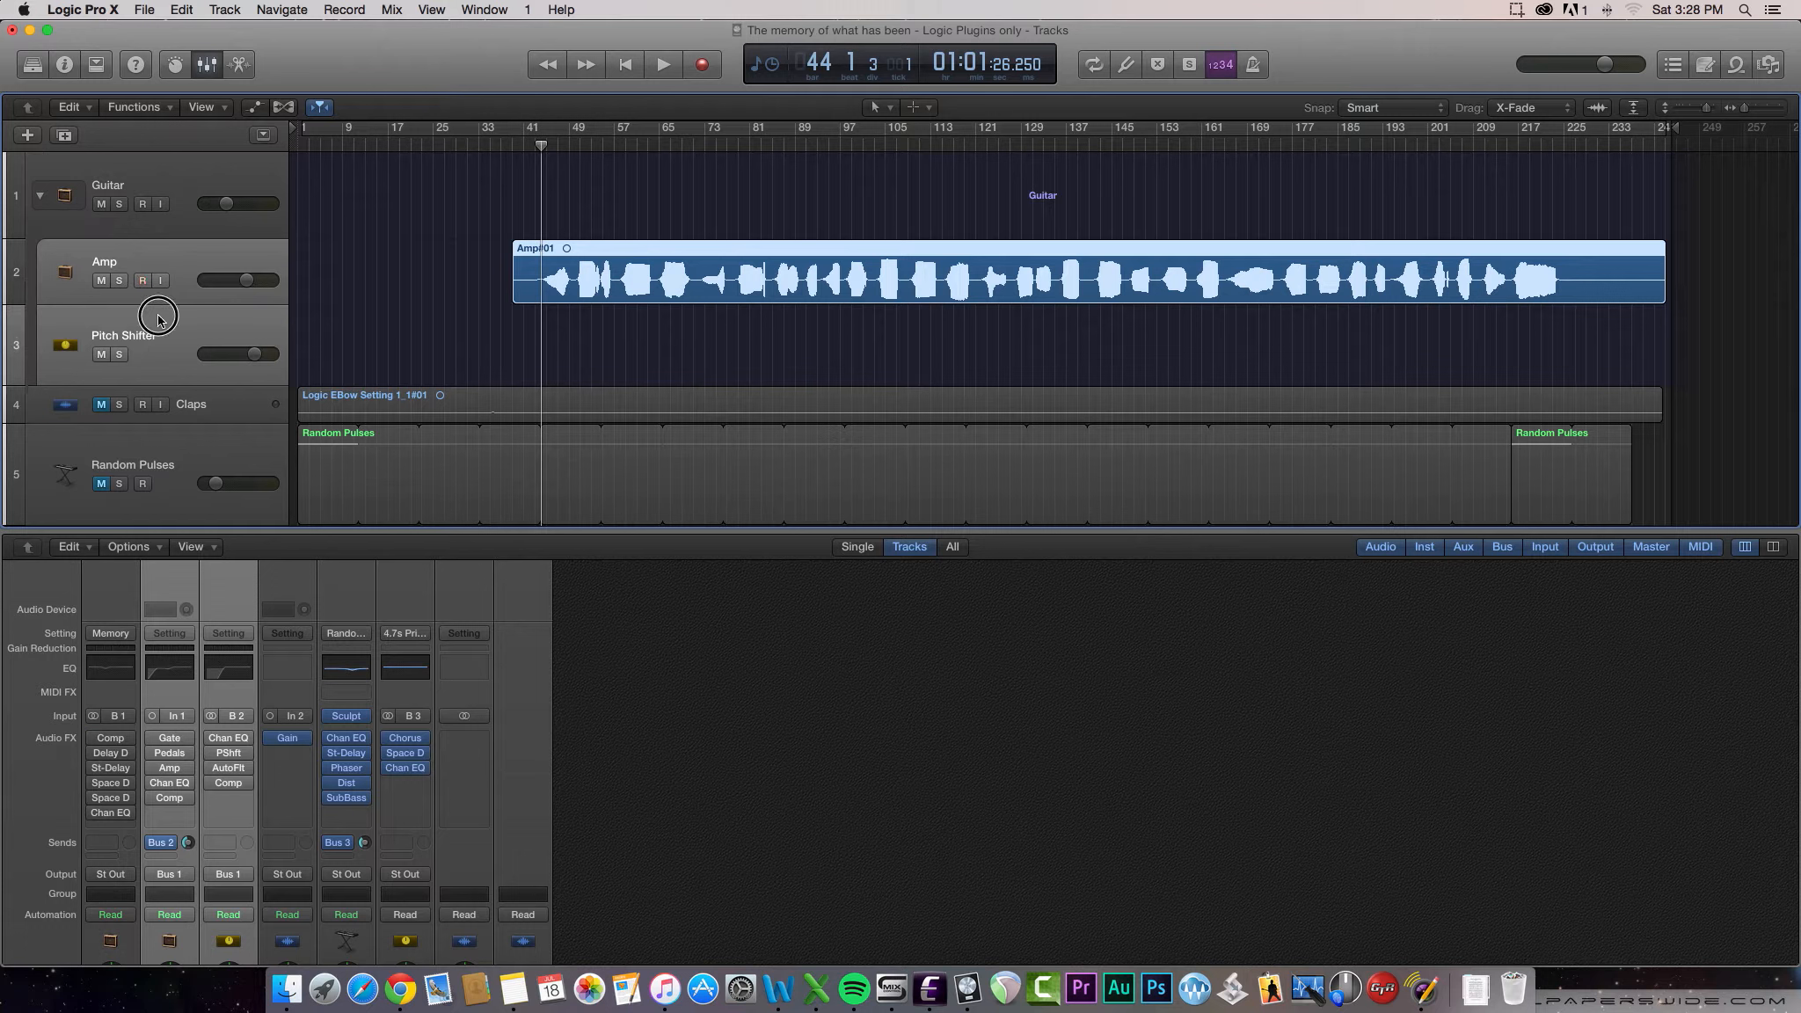
{"action": "left_click", "coordinate": [160, 254]}
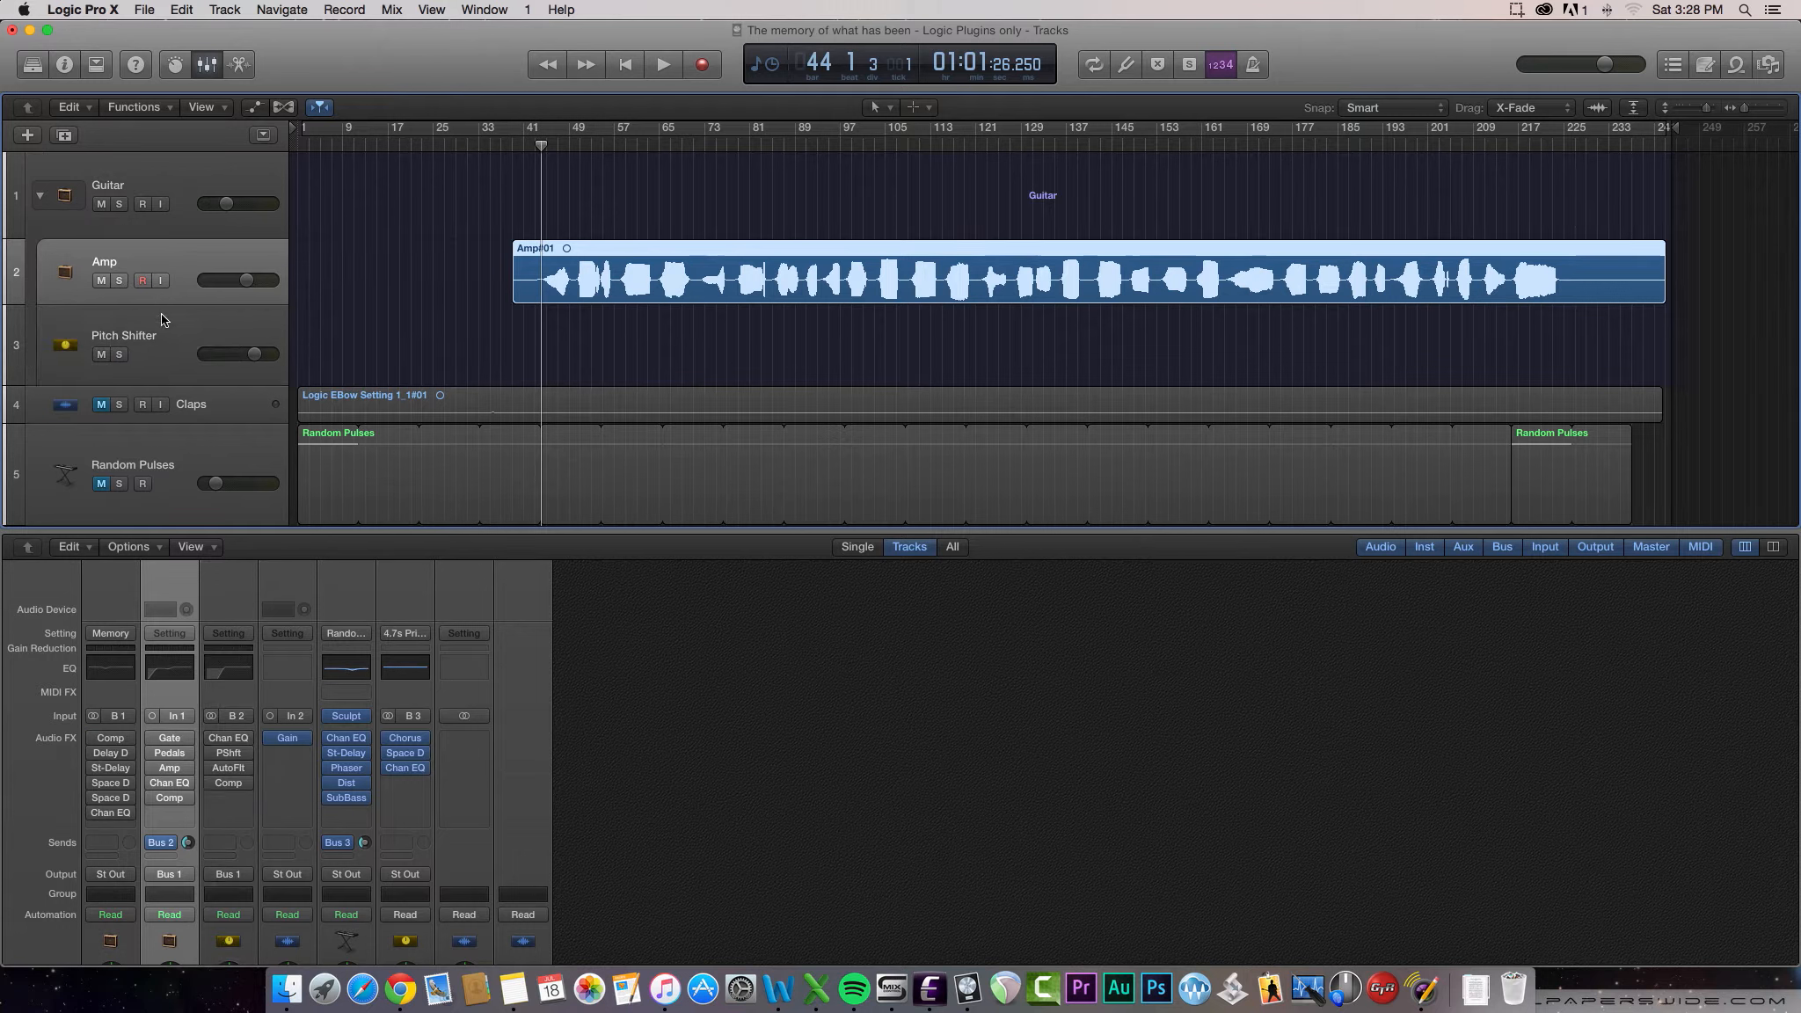
{"action": "left_click", "coordinate": [160, 312]}
{"action": "left_click", "coordinate": [158, 261]}
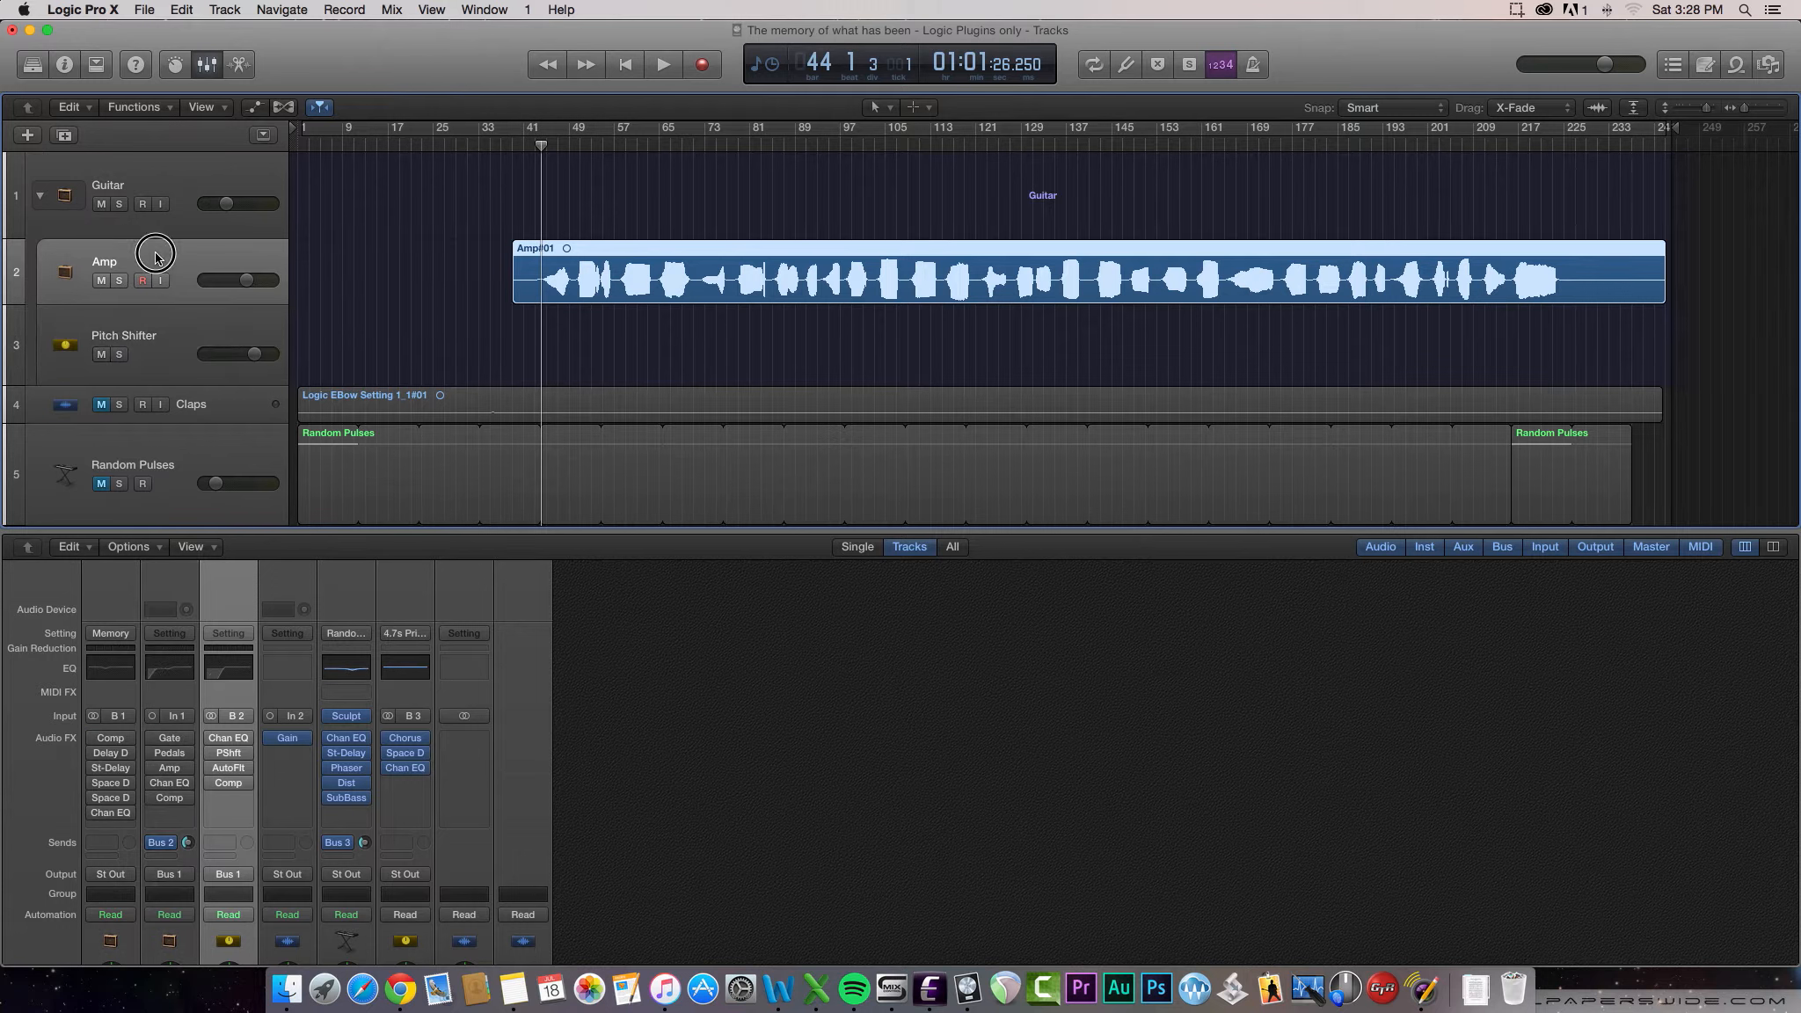
{"action": "left_click", "coordinate": [156, 314]}
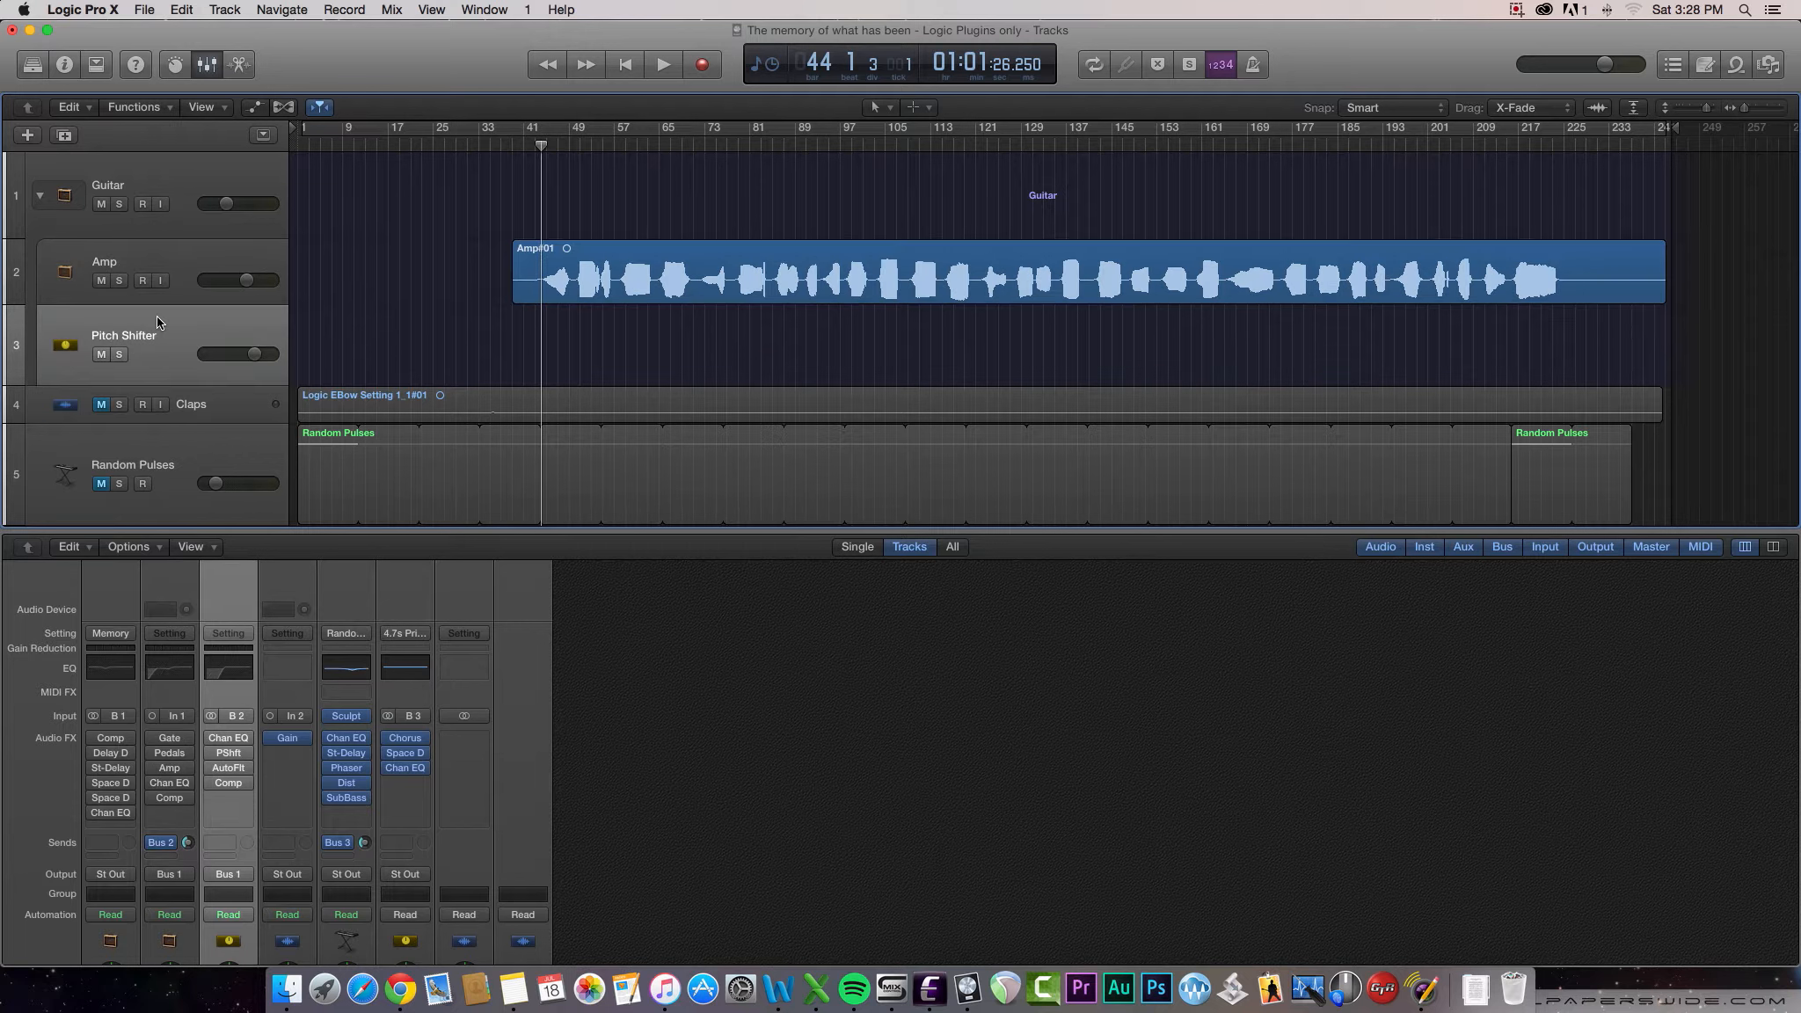
{"action": "left_click", "coordinate": [170, 256]}
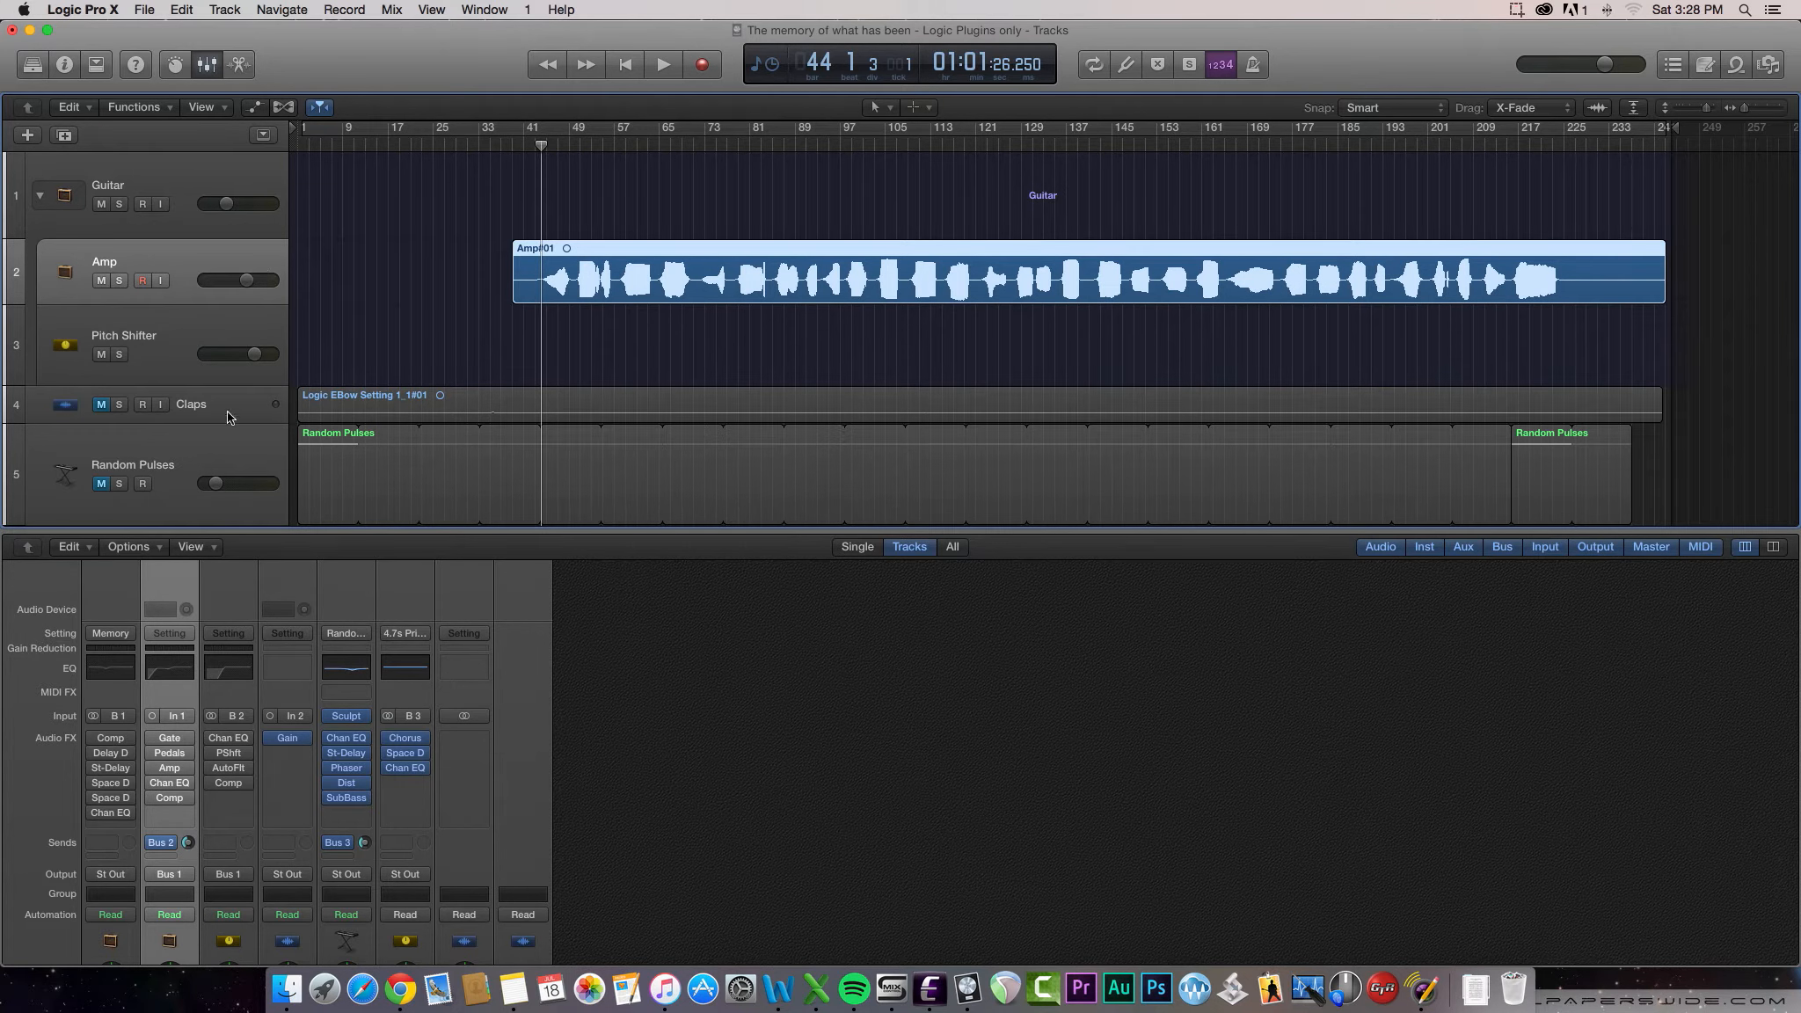
Enable the Noise Gate on the Amp track, review its settings and close its window
{"action": "mouse_move", "coordinate": [170, 754]}
{"action": "left_click", "coordinate": [173, 740]}
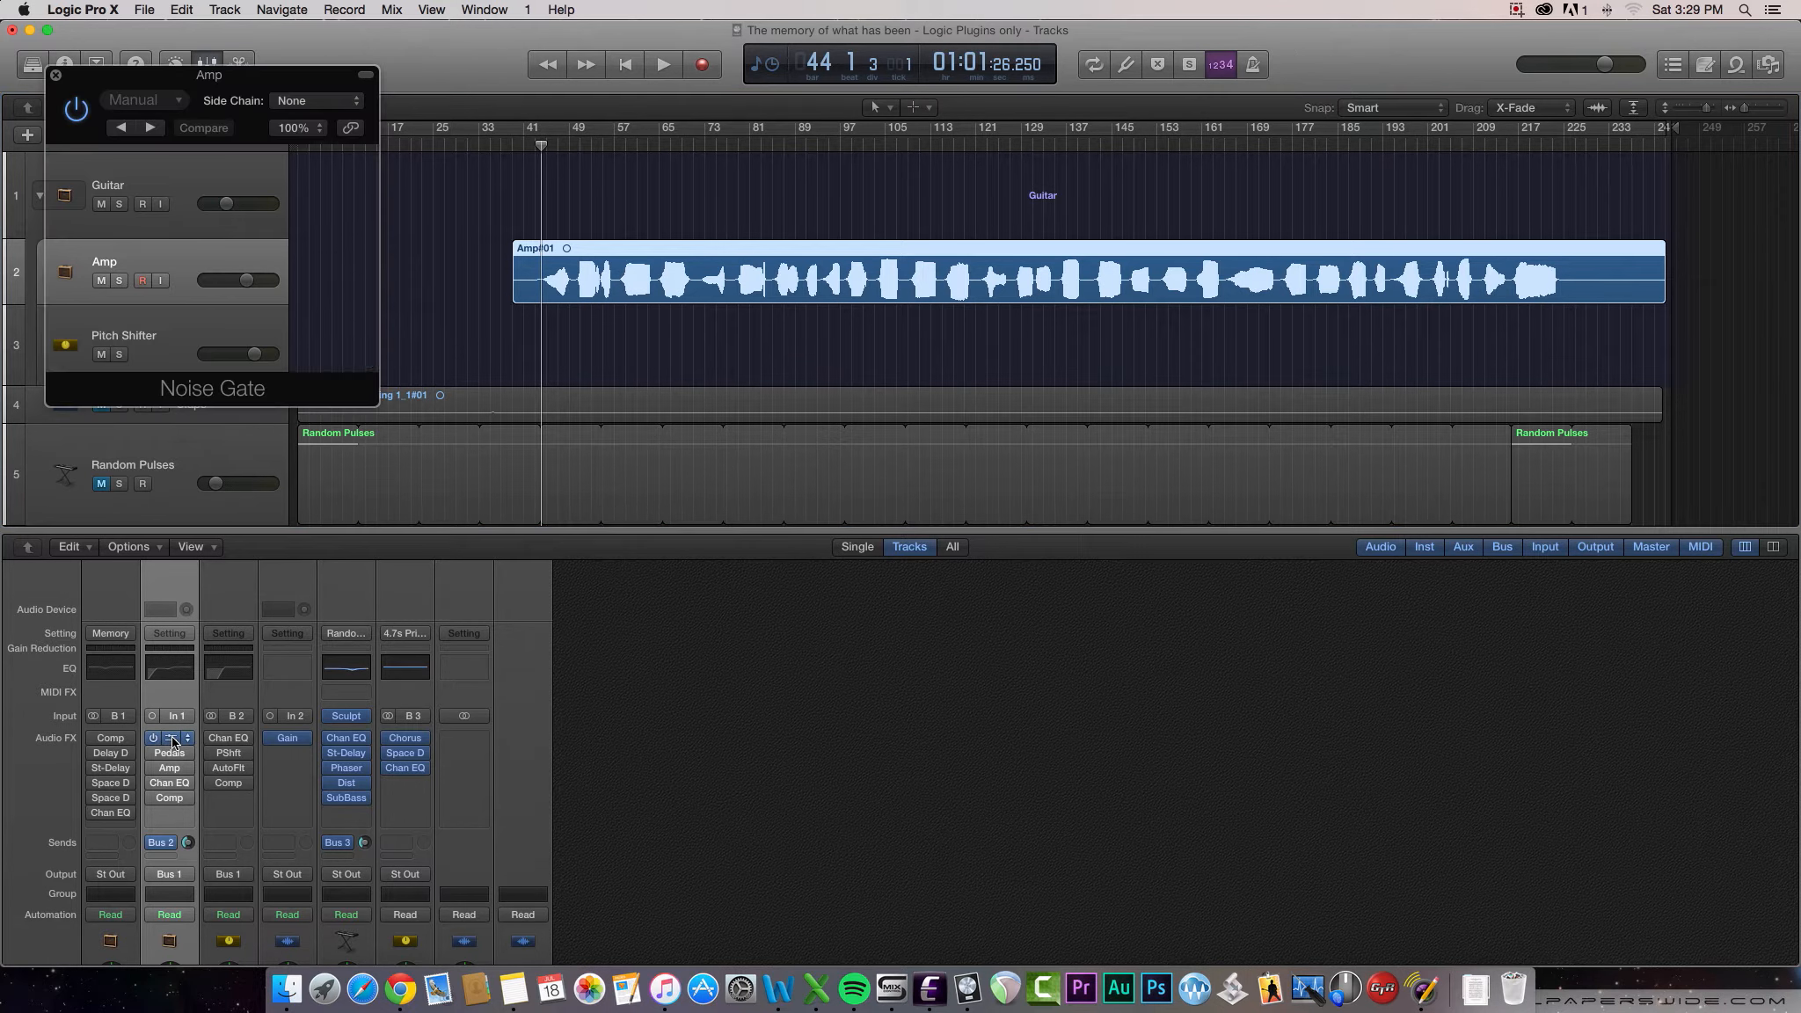
{"action": "left_click_drag", "start_coordinate": [140, 88], "coordinate": [226, 175]}
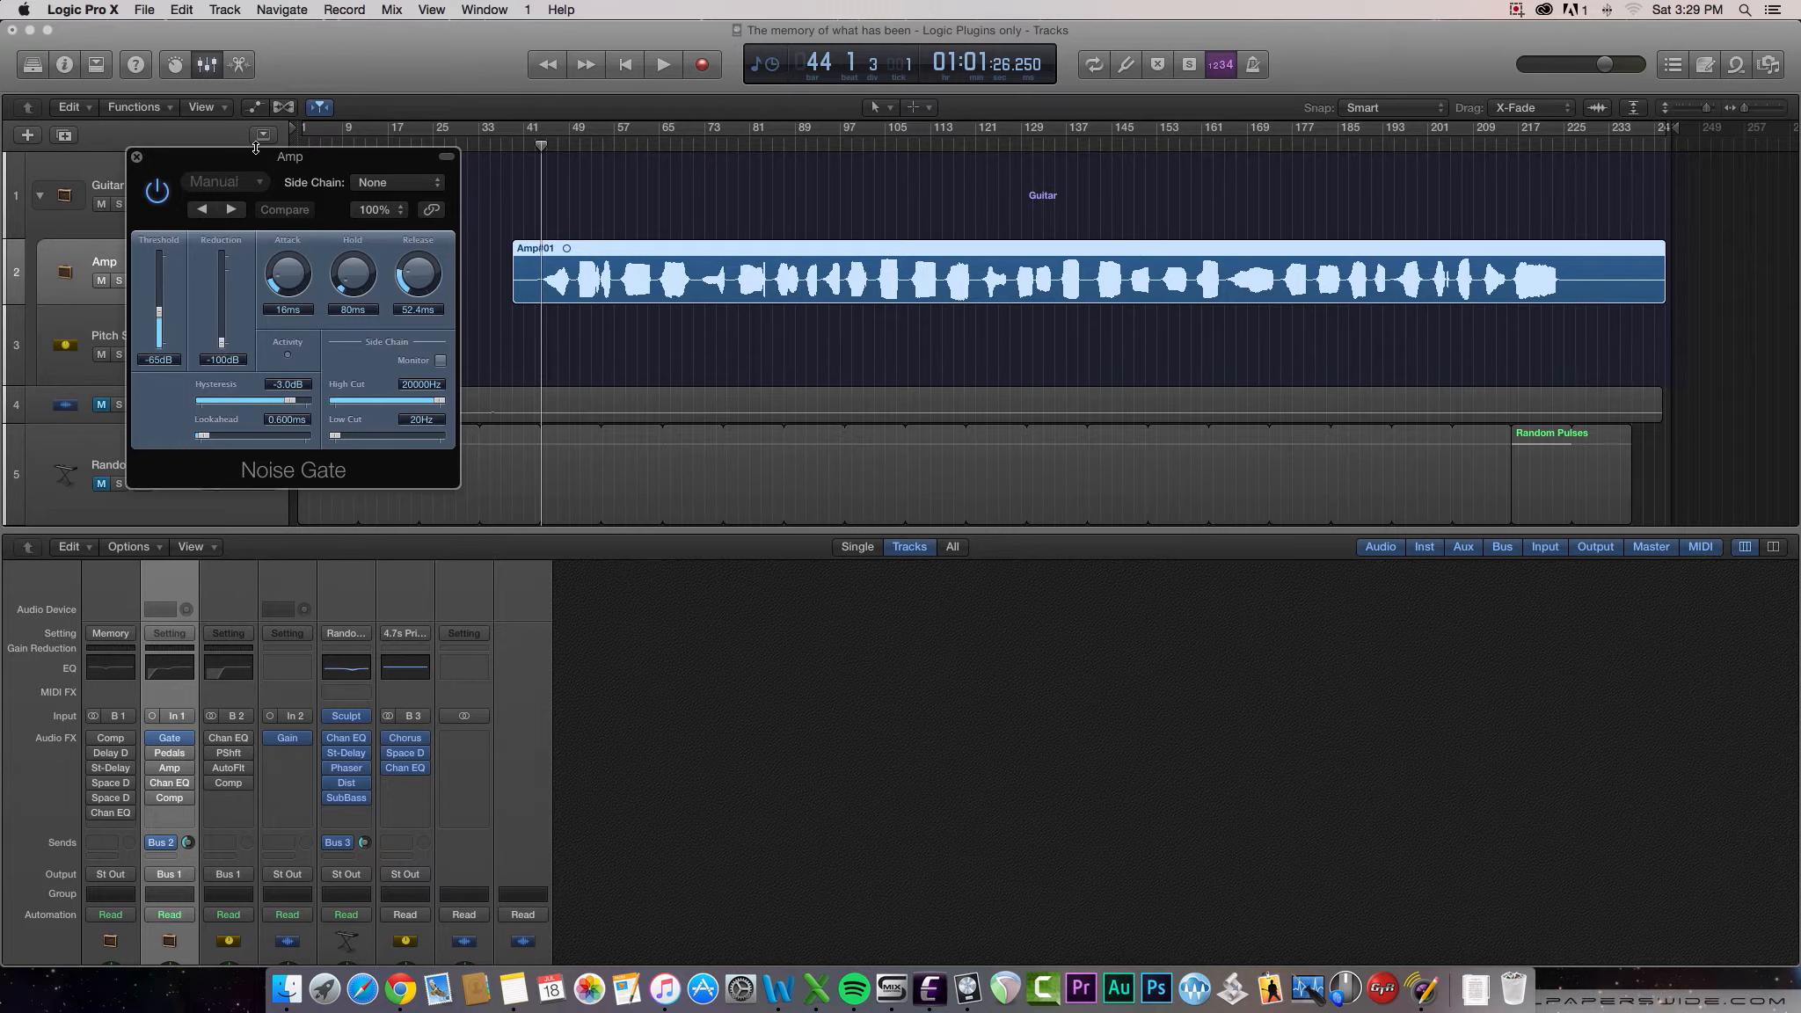
{"action": "left_click", "coordinate": [137, 157]}
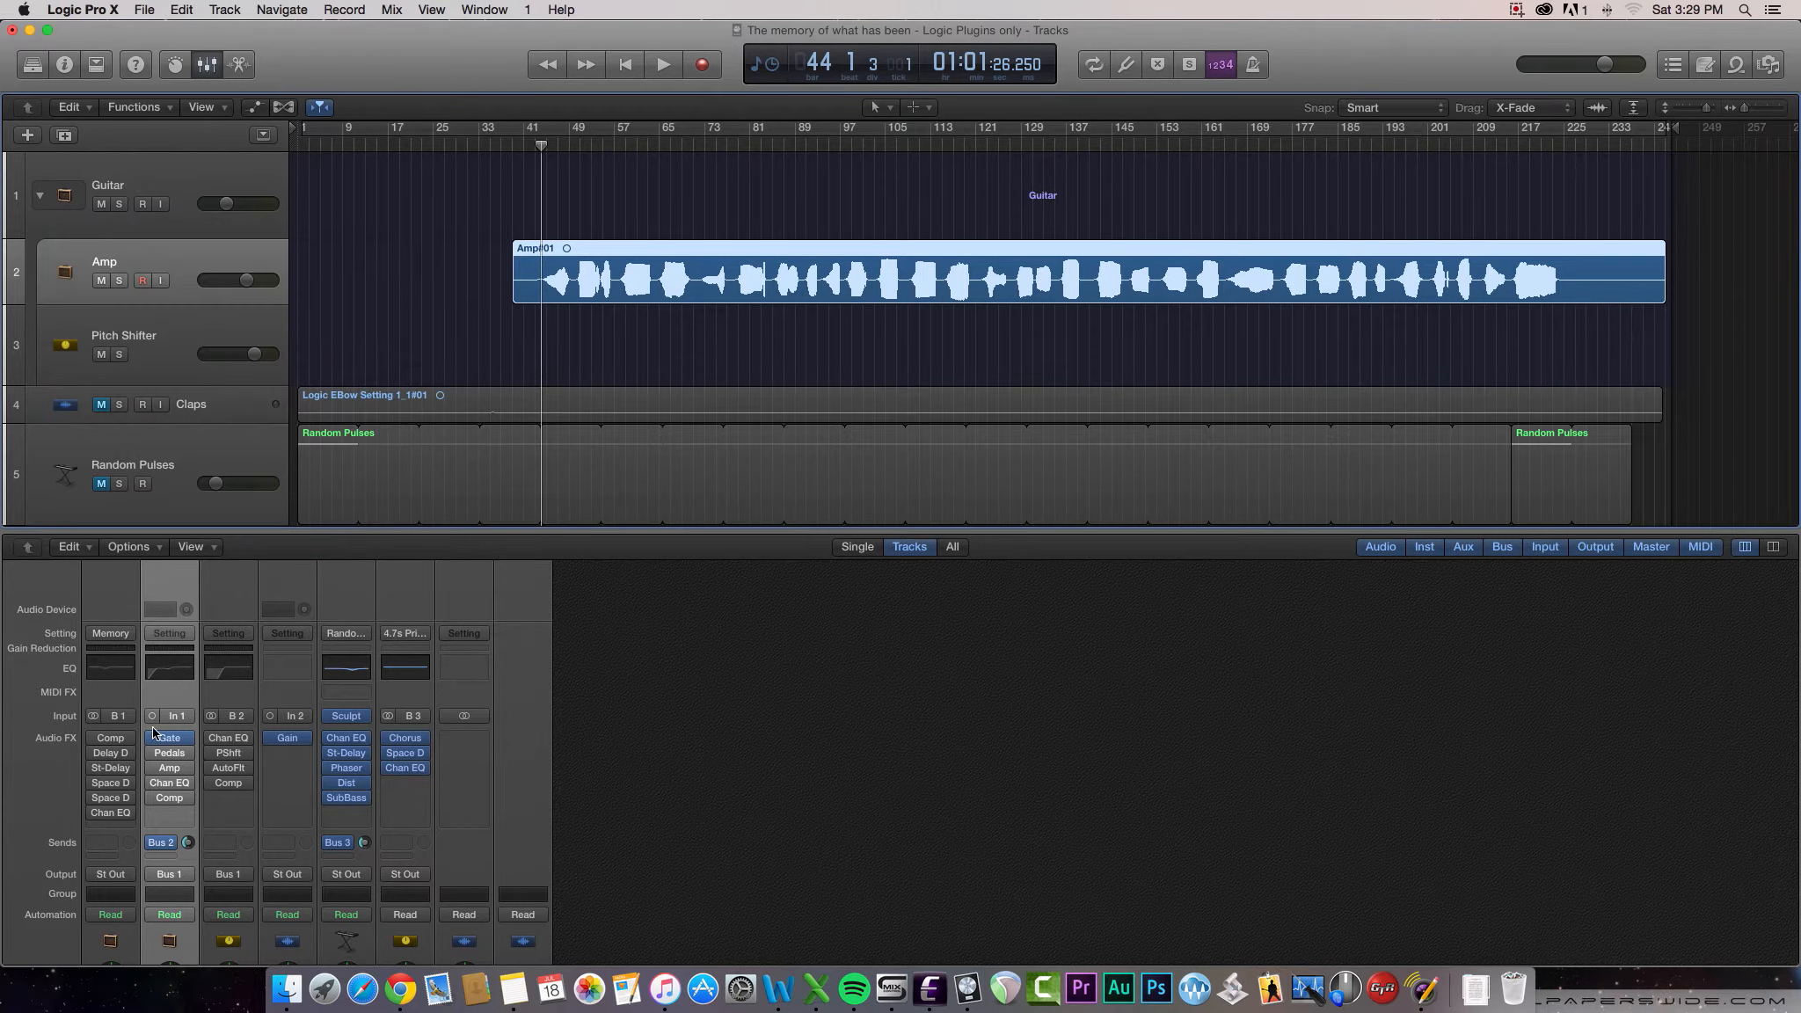
Enable the Pedalboard on the Amp track, review its pedals and close its window
{"action": "mouse_move", "coordinate": [173, 758]}
{"action": "left_click", "coordinate": [174, 757]}
{"action": "left_click_drag", "start_coordinate": [329, 143], "coordinate": [466, 247]}
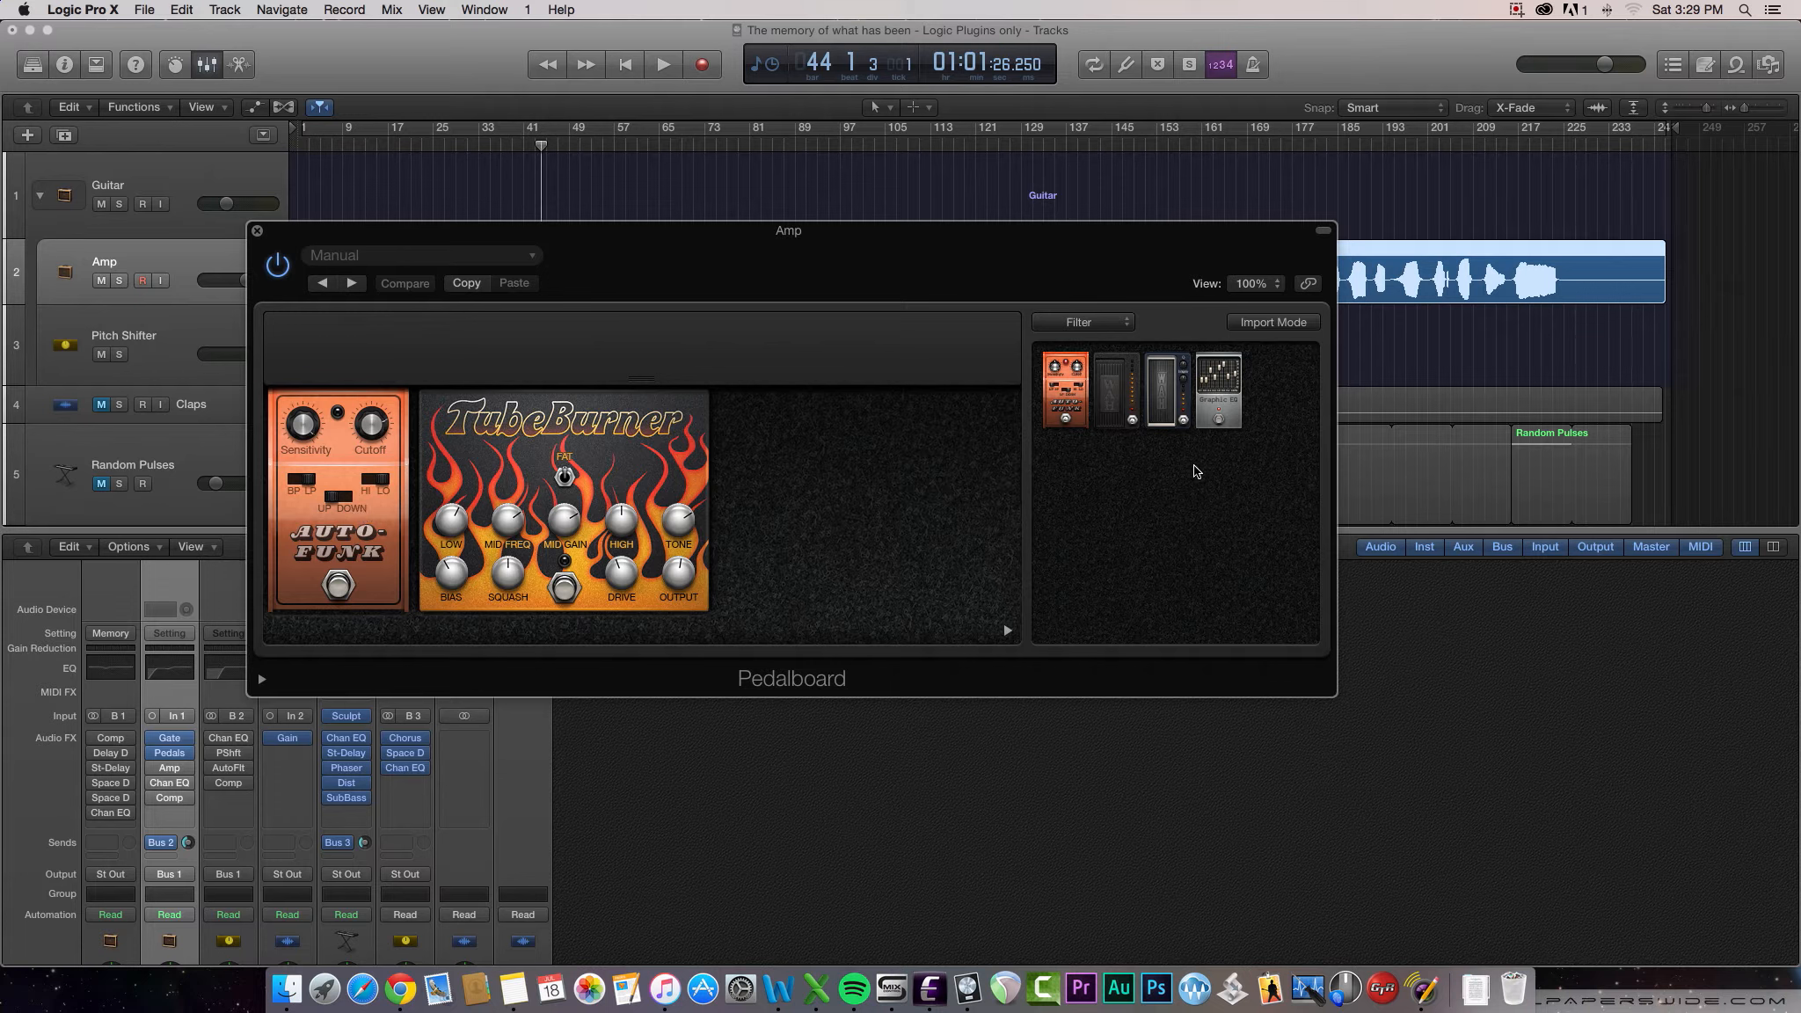
{"action": "left_click", "coordinate": [257, 231]}
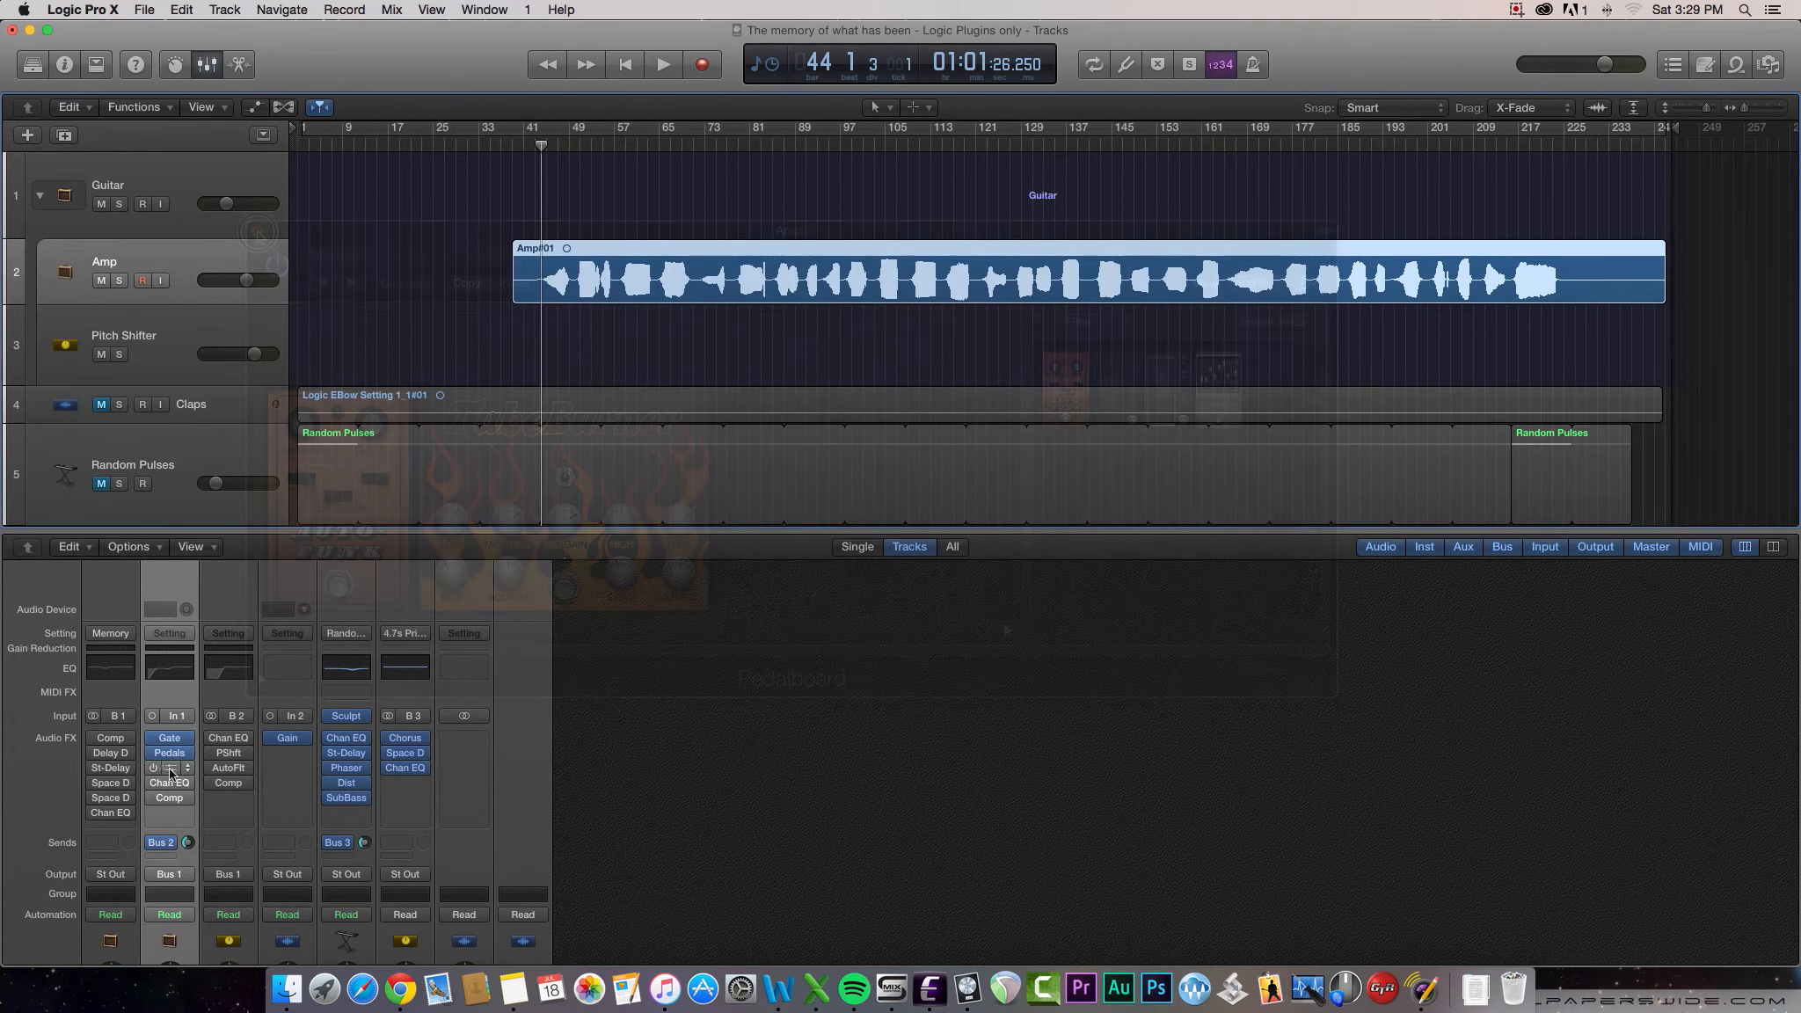
Enable Amp Designer on the Amp track and compare its bypassed and active sound during playback from bar 44
{"action": "left_click", "coordinate": [172, 772]}
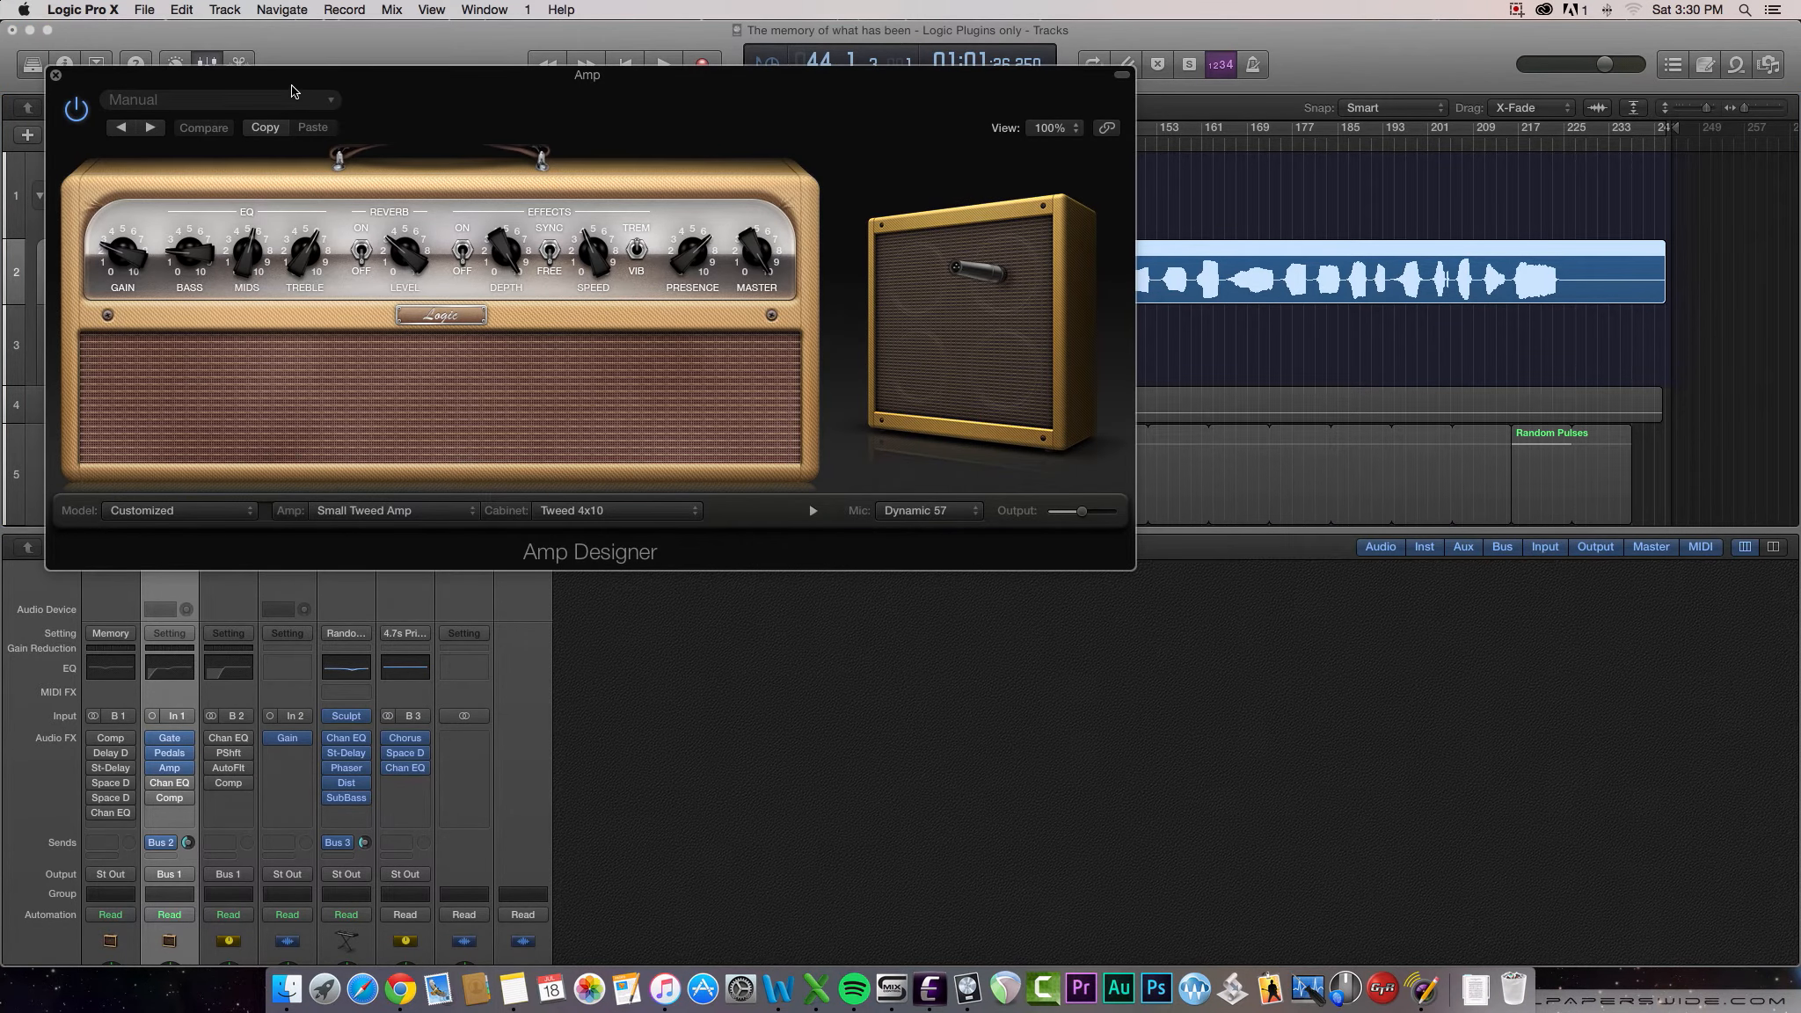
{"action": "left_click_drag", "start_coordinate": [293, 91], "coordinate": [706, 338]}
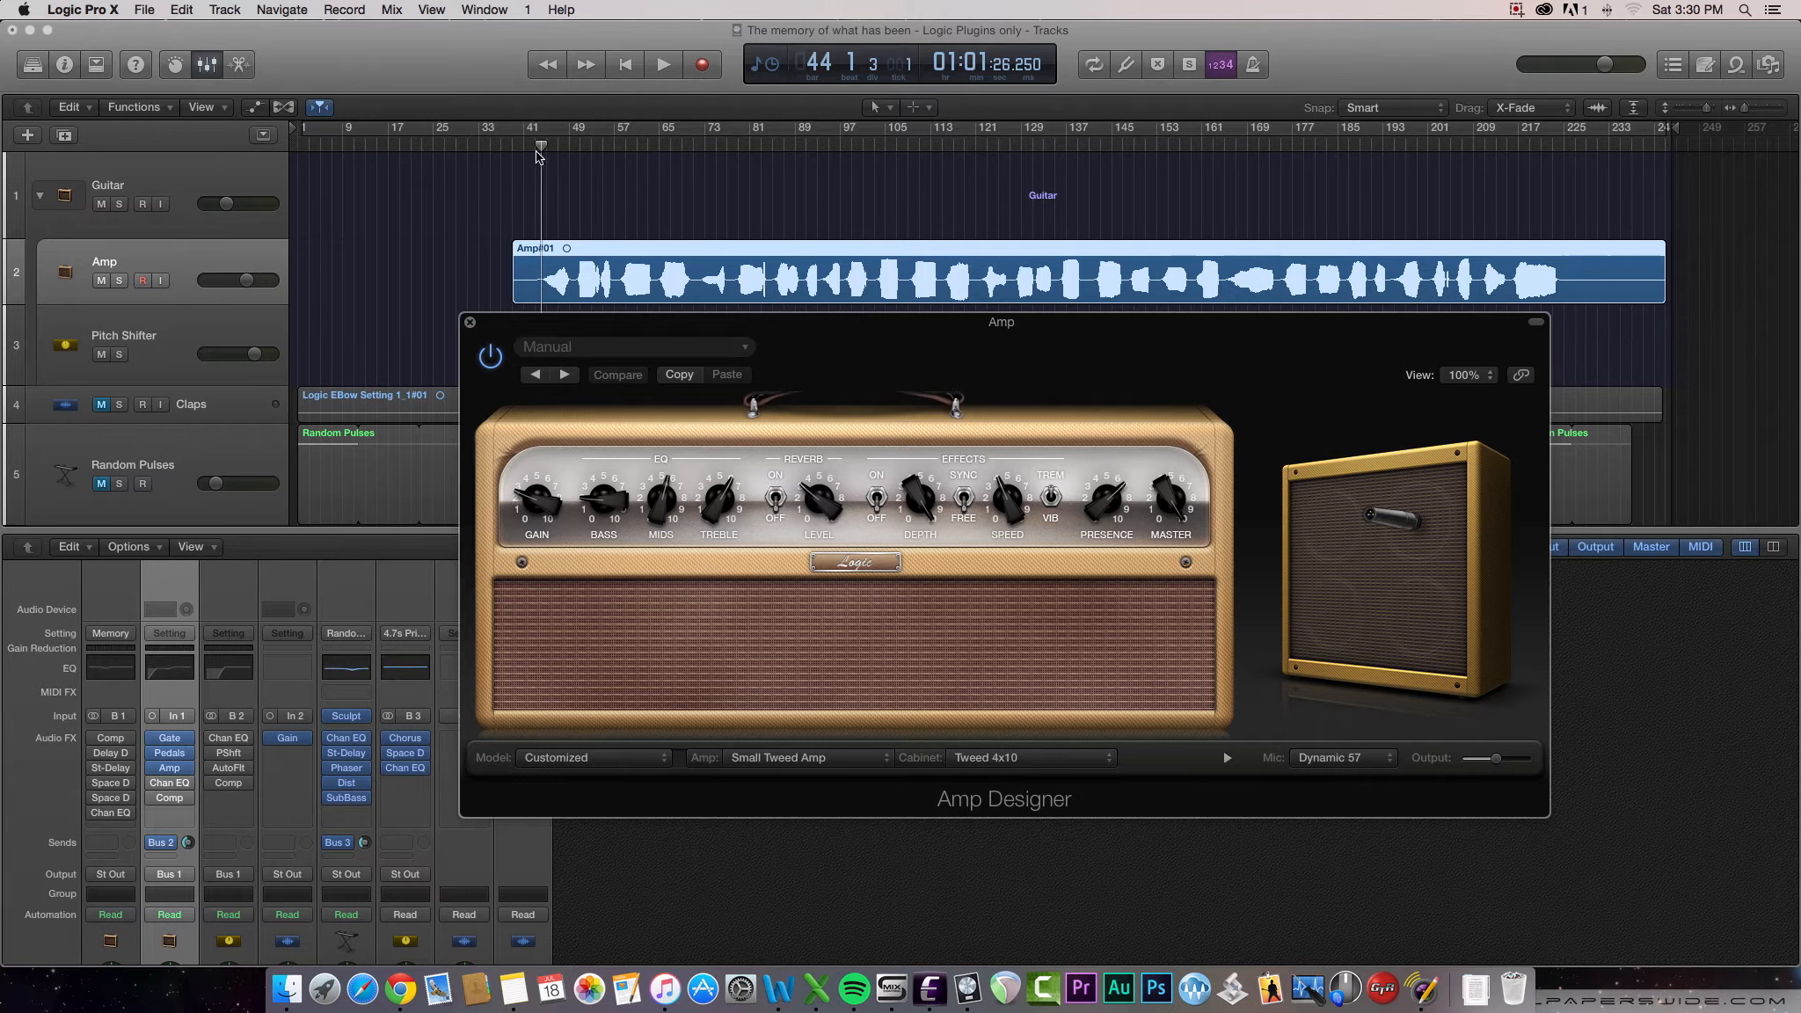
{"action": "left_click_drag", "start_coordinate": [543, 148], "coordinate": [540, 147]}
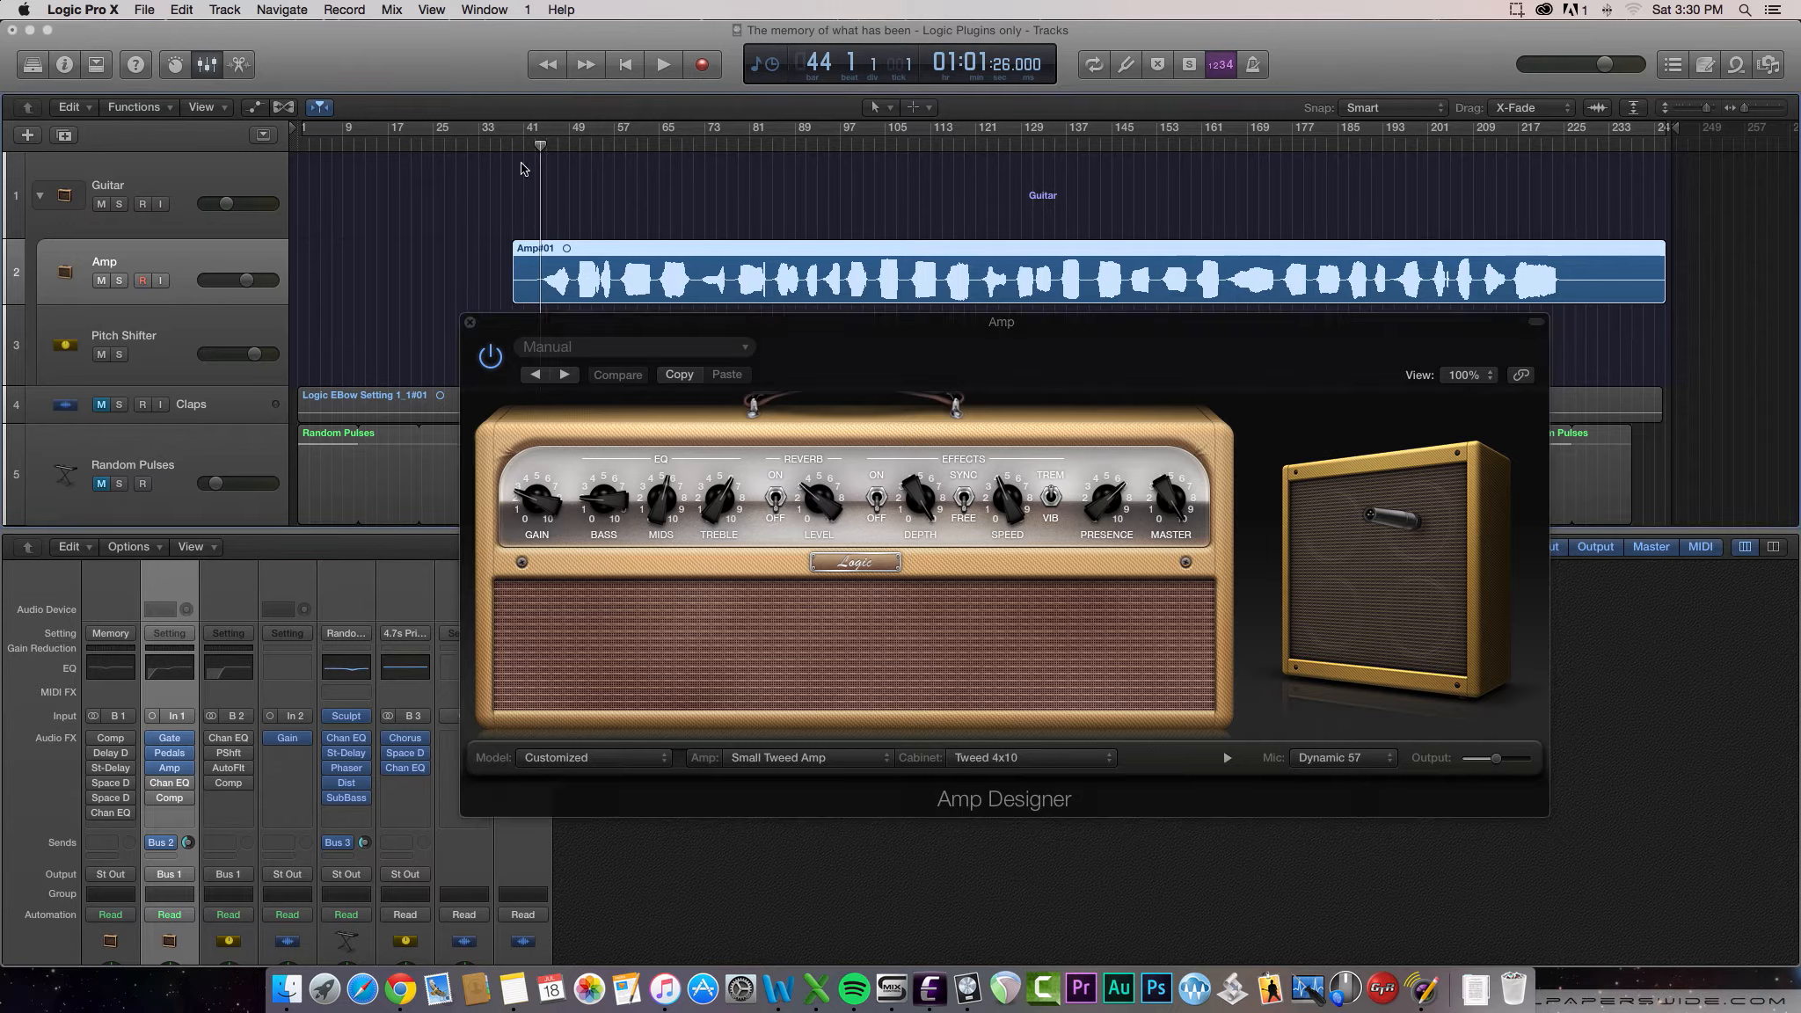
{"action": "left_click", "coordinate": [488, 361]}
{"action": "key", "text": "space"}
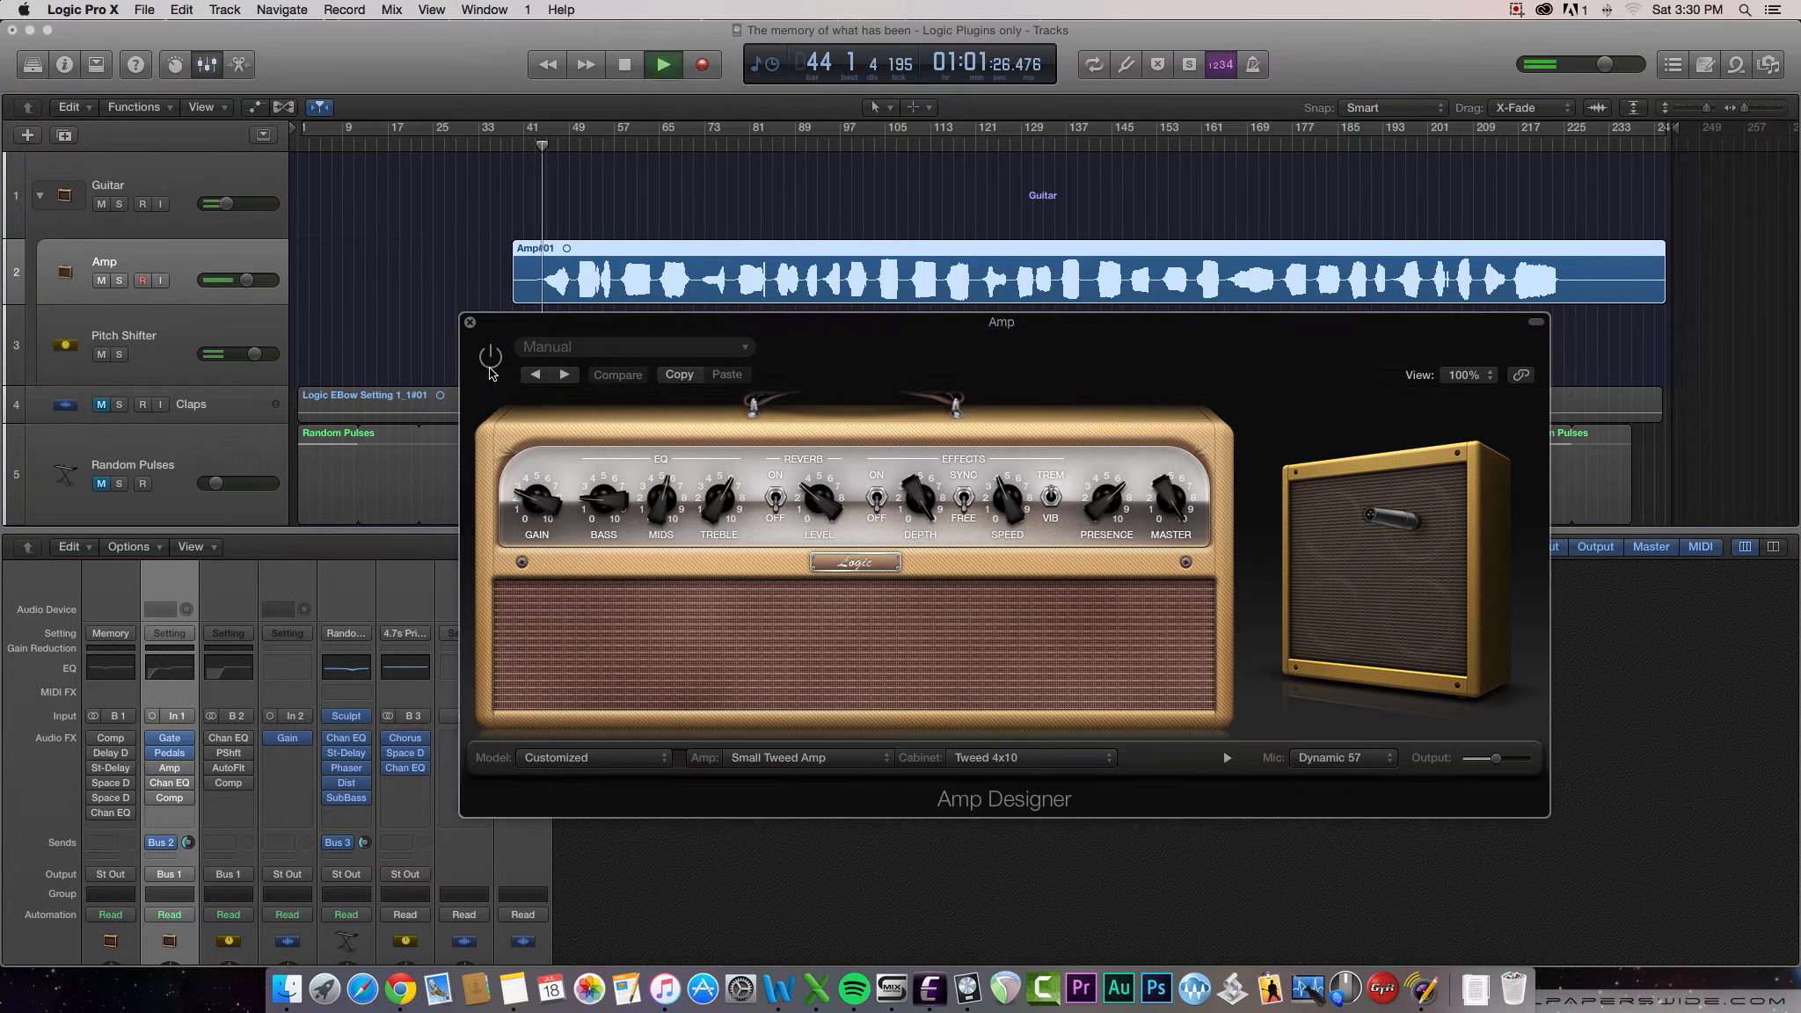
{"action": "left_click", "coordinate": [490, 369]}
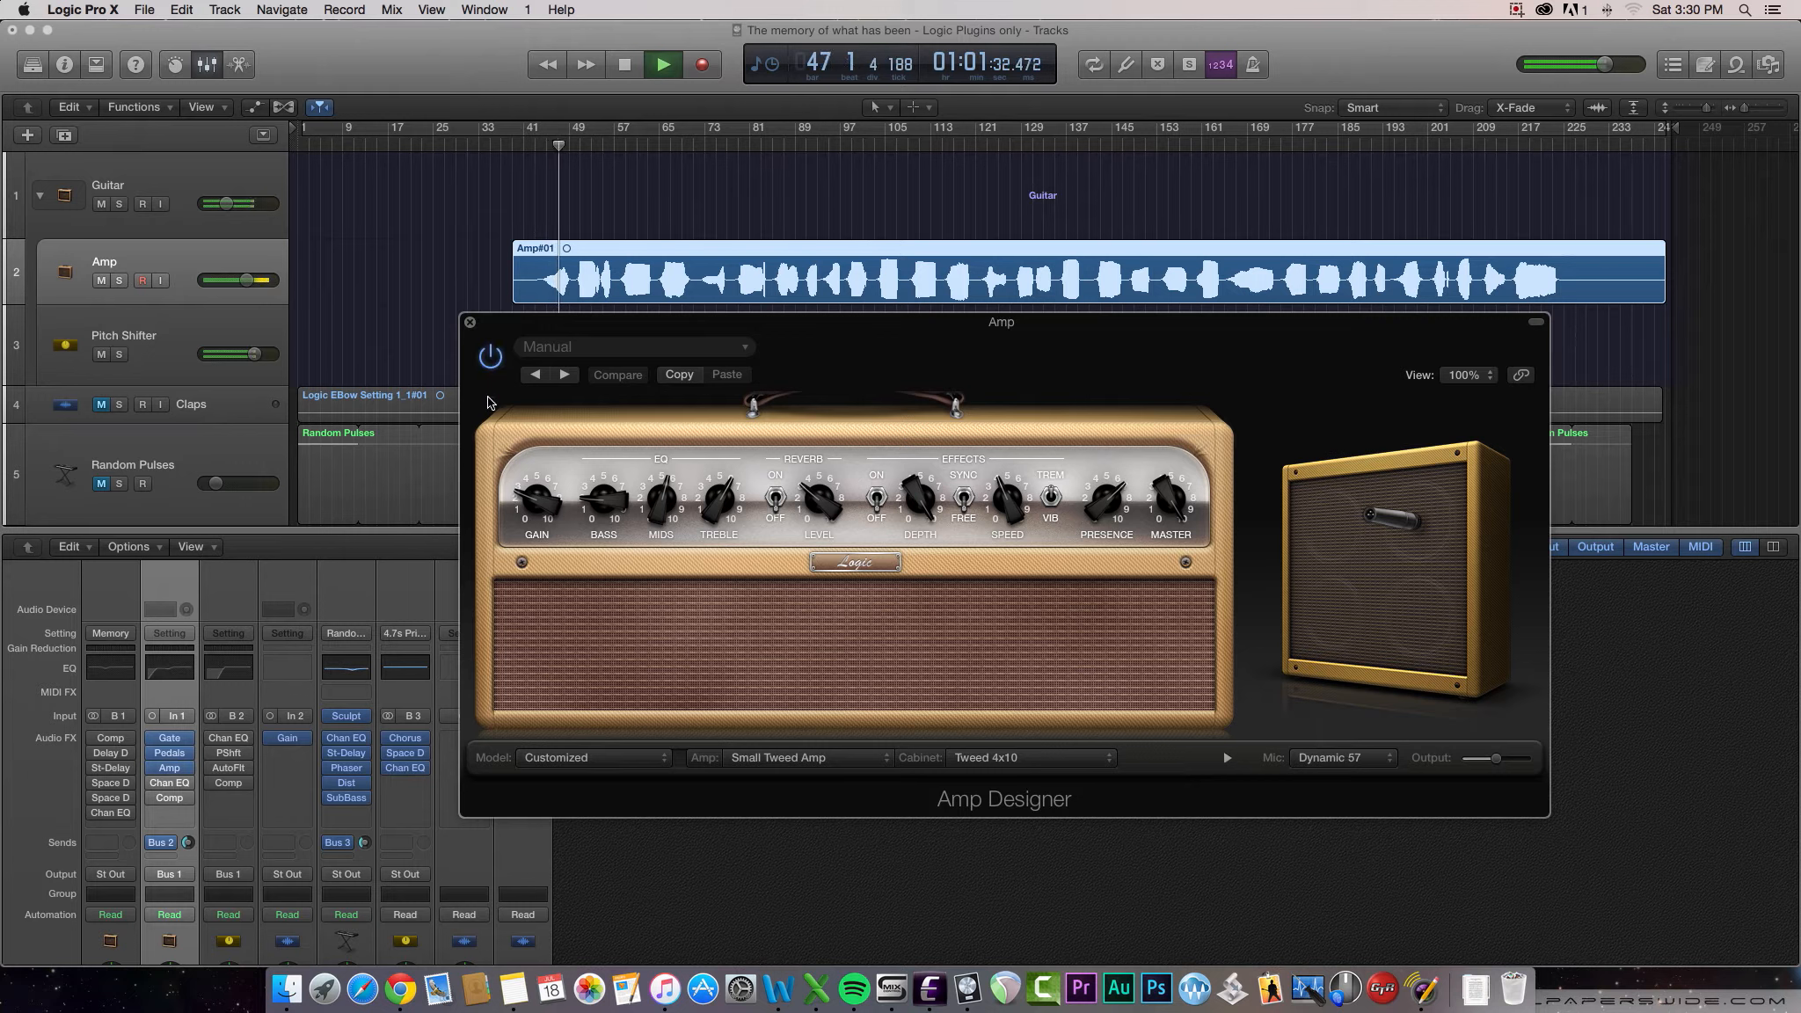
{"action": "key", "text": "space"}
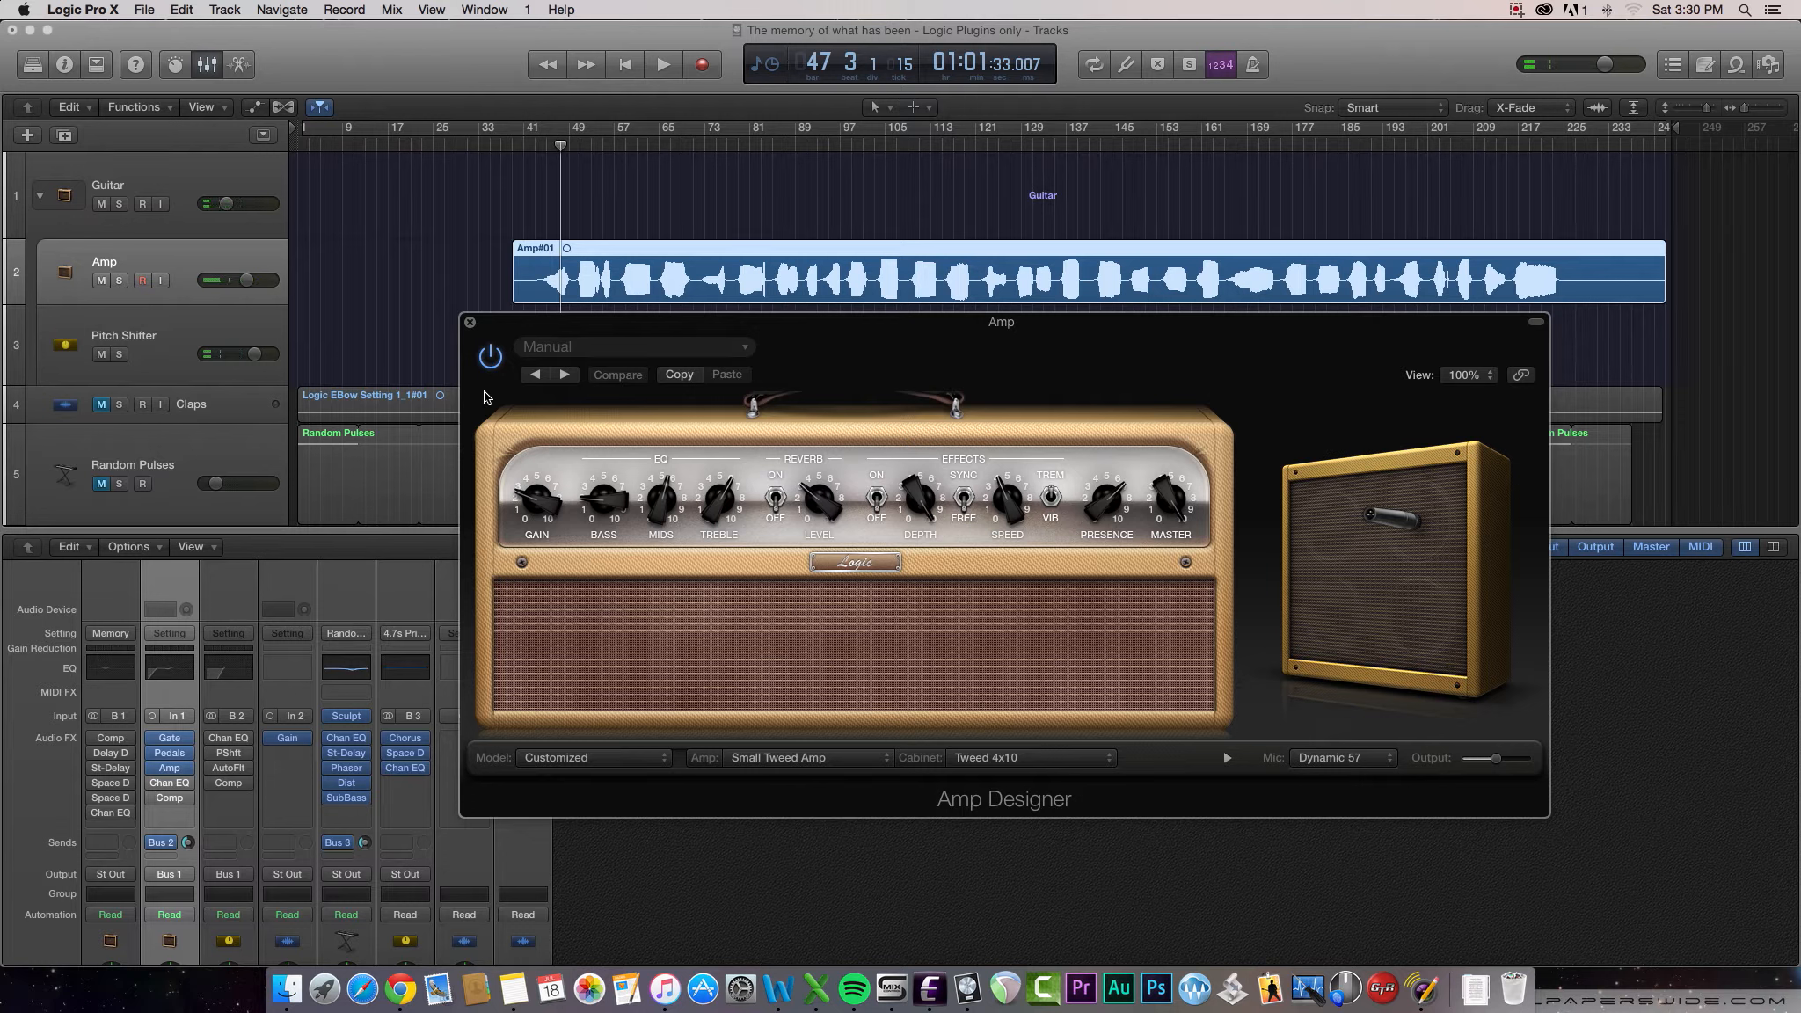
Enable the Channel EQ on the Amp track, review its curve and play back the guitar with it active
{"action": "mouse_move", "coordinate": [163, 784]}
{"action": "left_click", "coordinate": [154, 782]}
{"action": "left_click", "coordinate": [169, 782]}
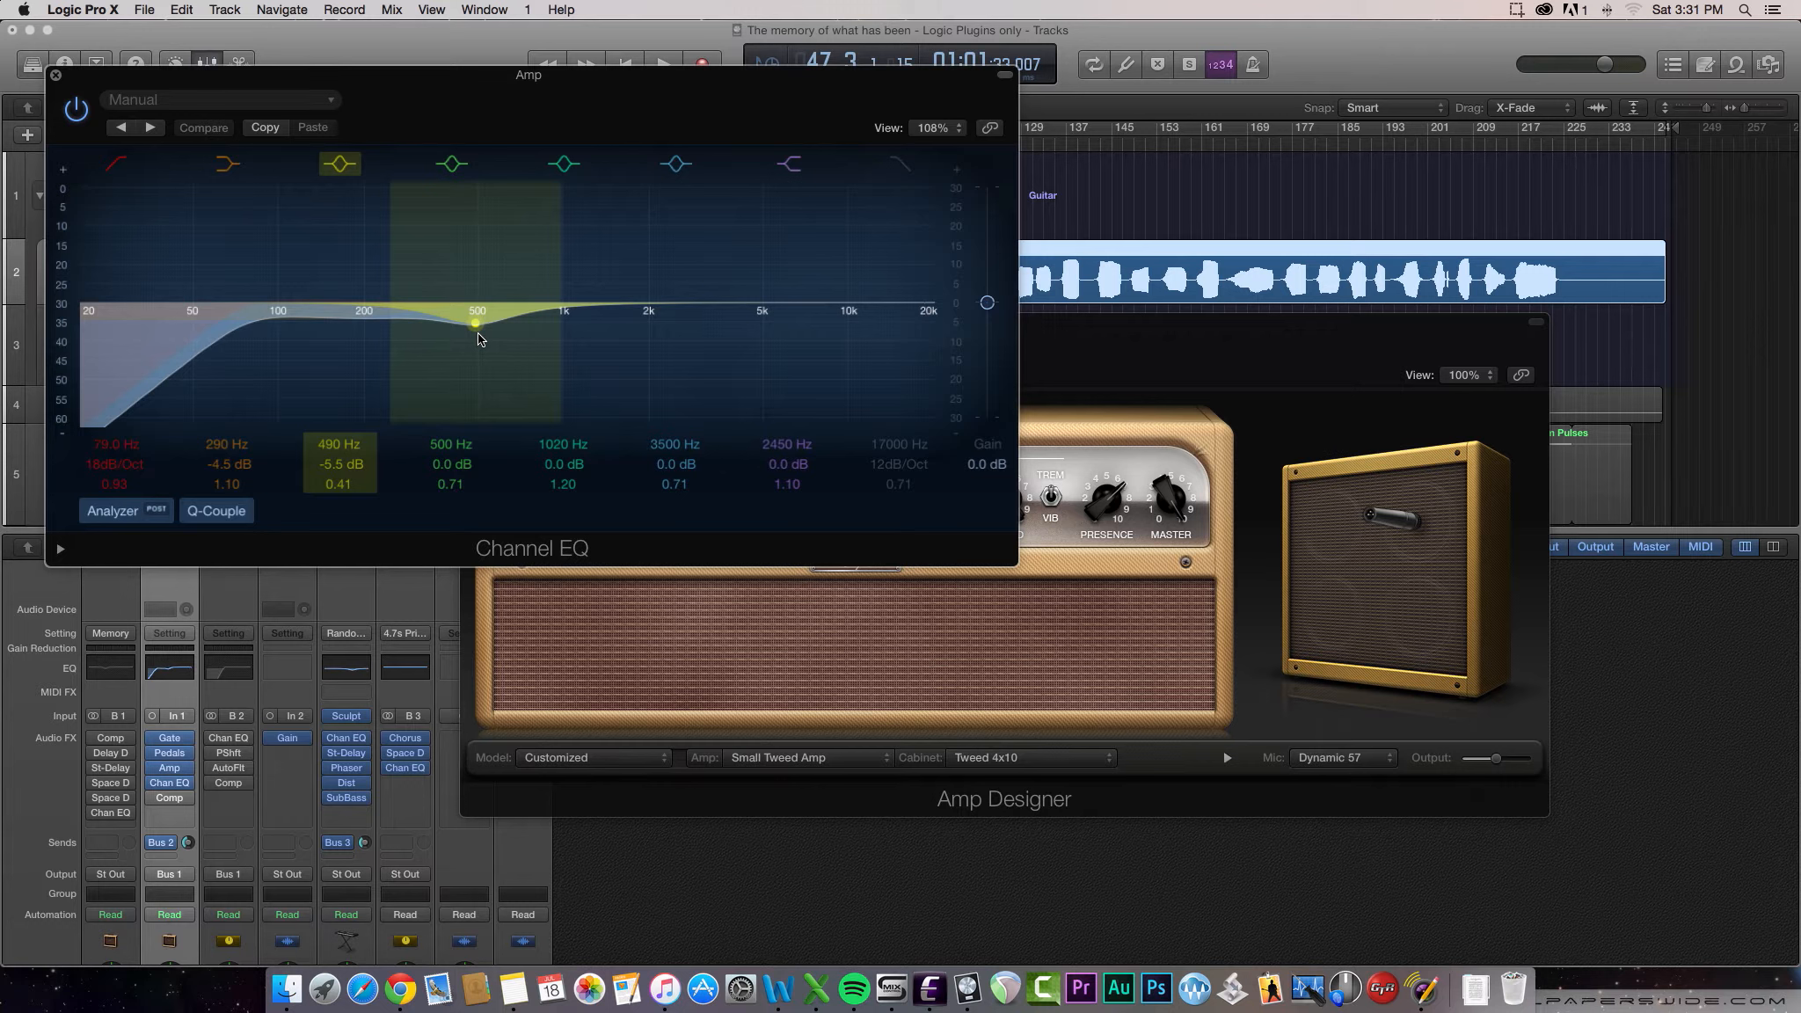
{"action": "left_click_drag", "start_coordinate": [230, 82], "coordinate": [407, 215]}
{"action": "left_click", "coordinate": [233, 208]}
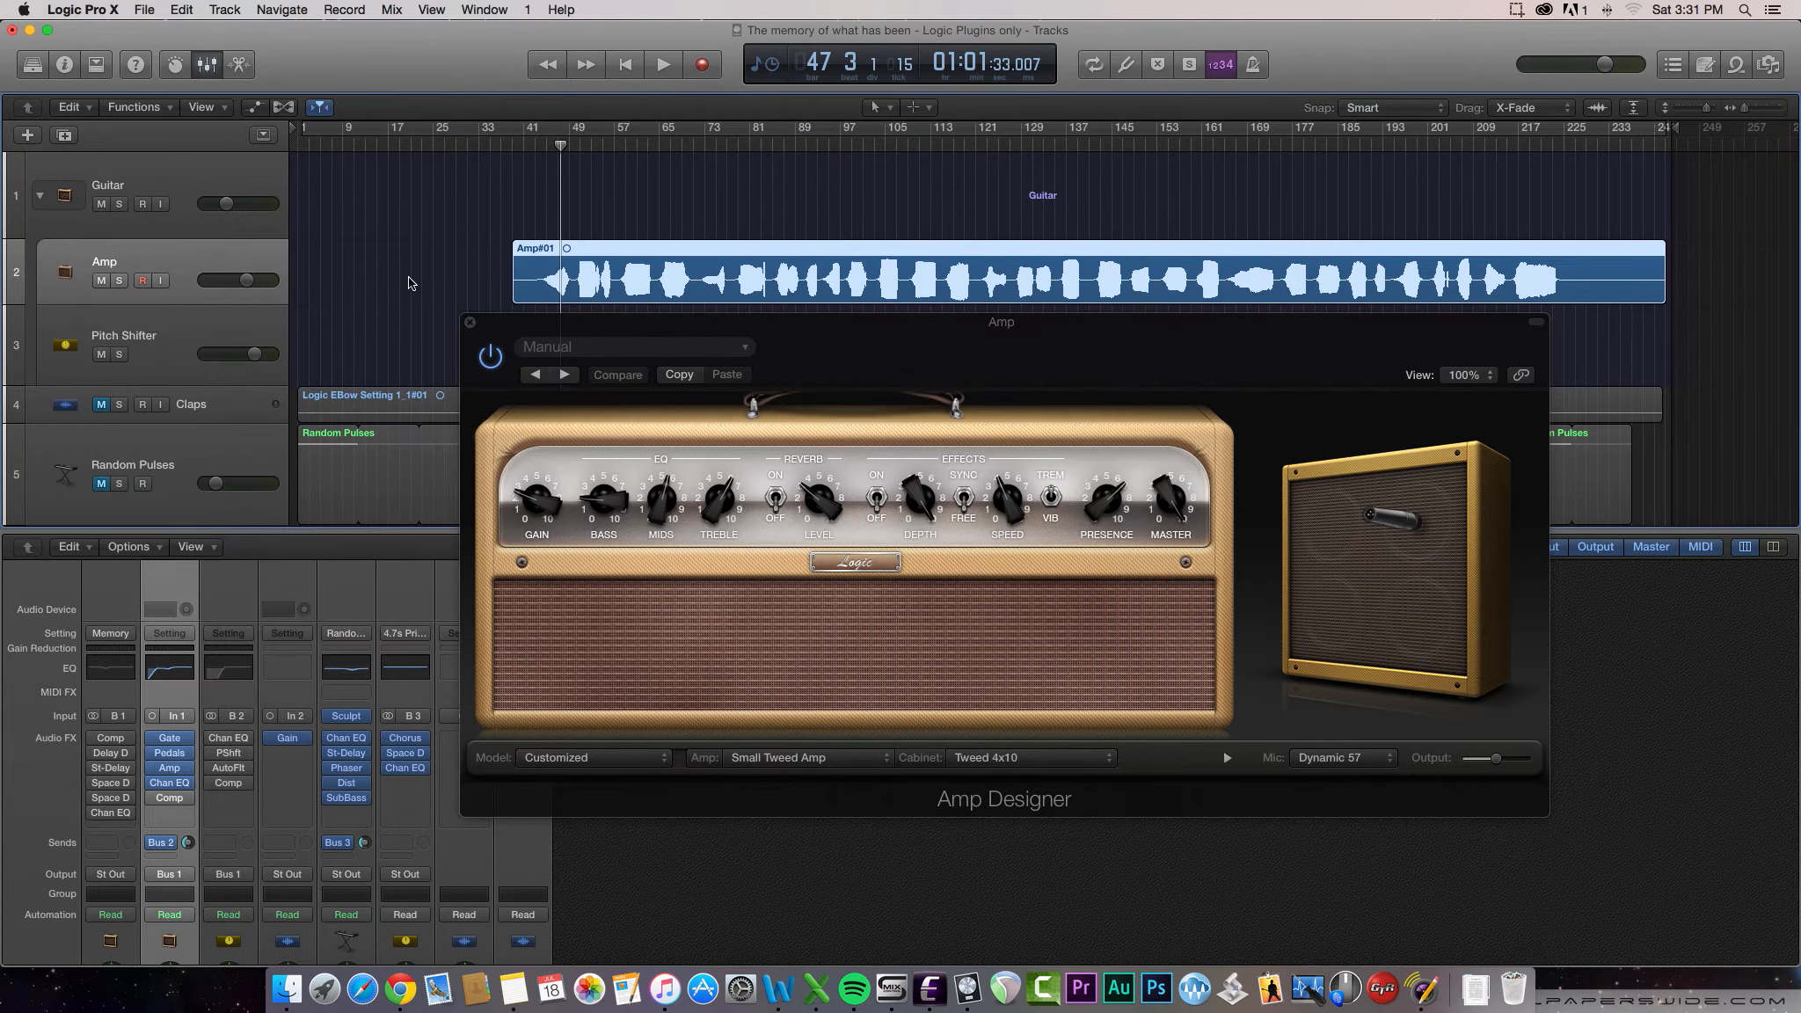
{"action": "key", "text": "space"}
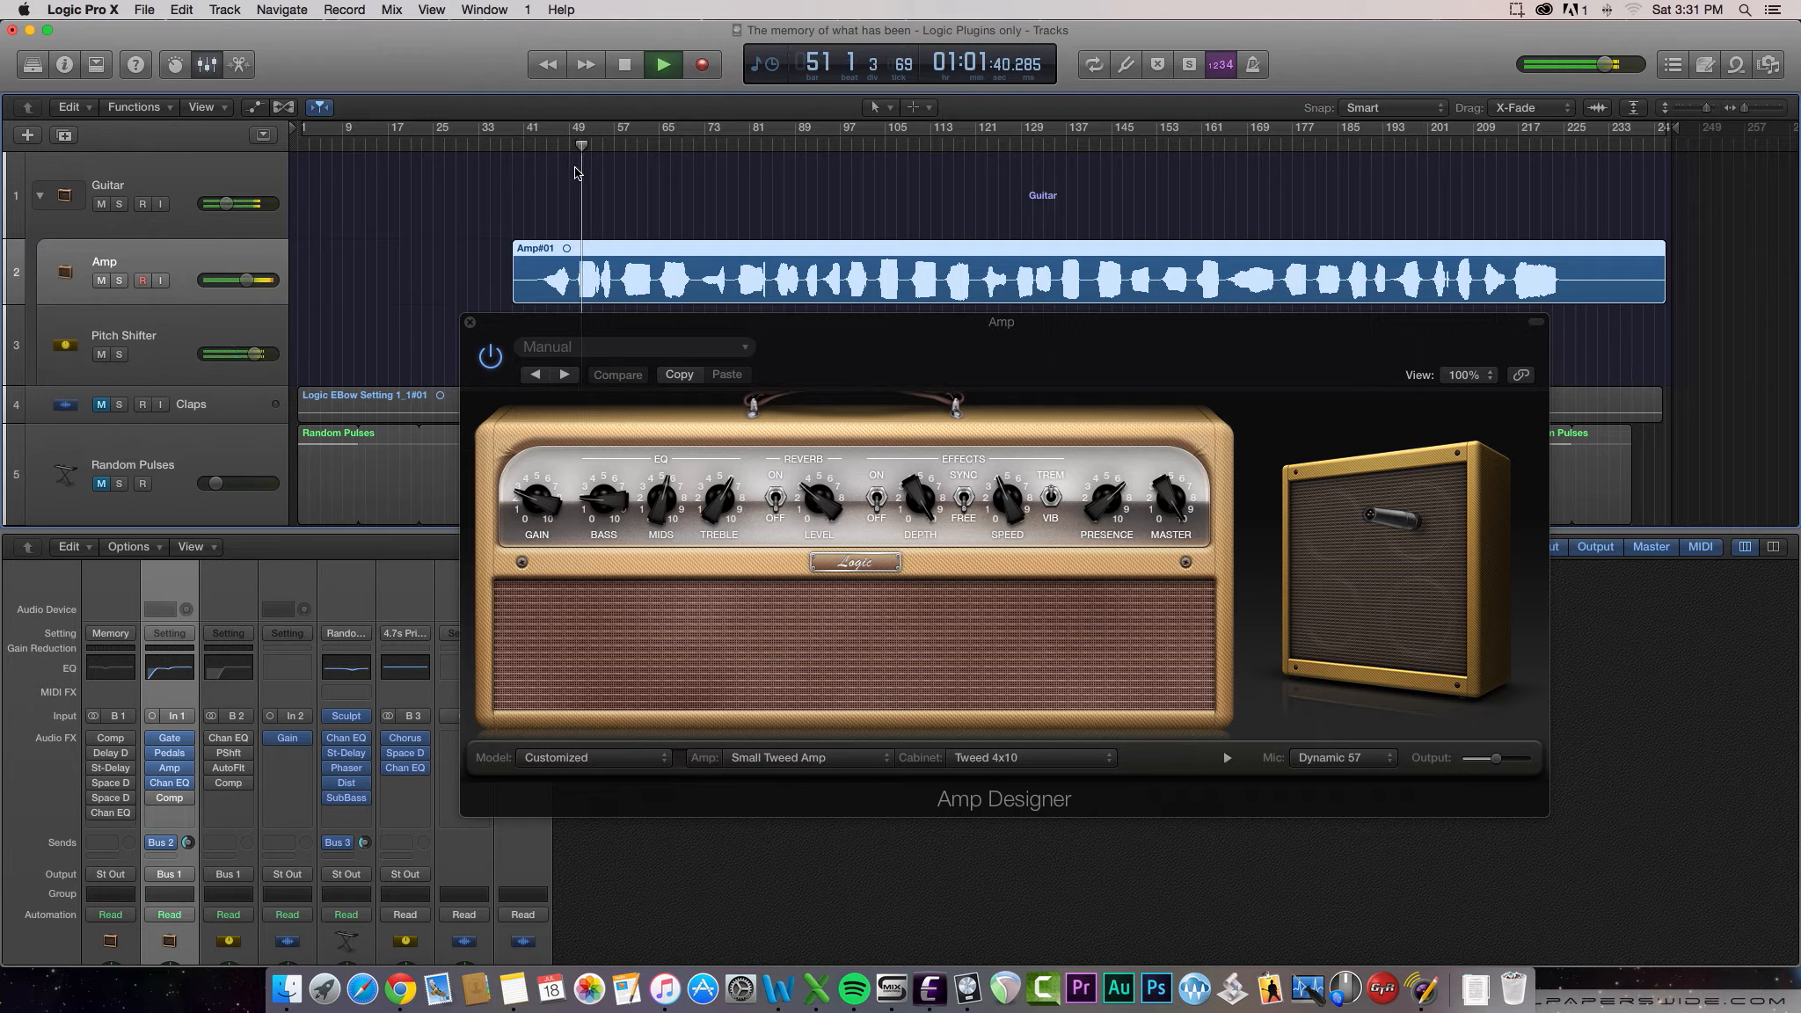
{"action": "key", "text": "space"}
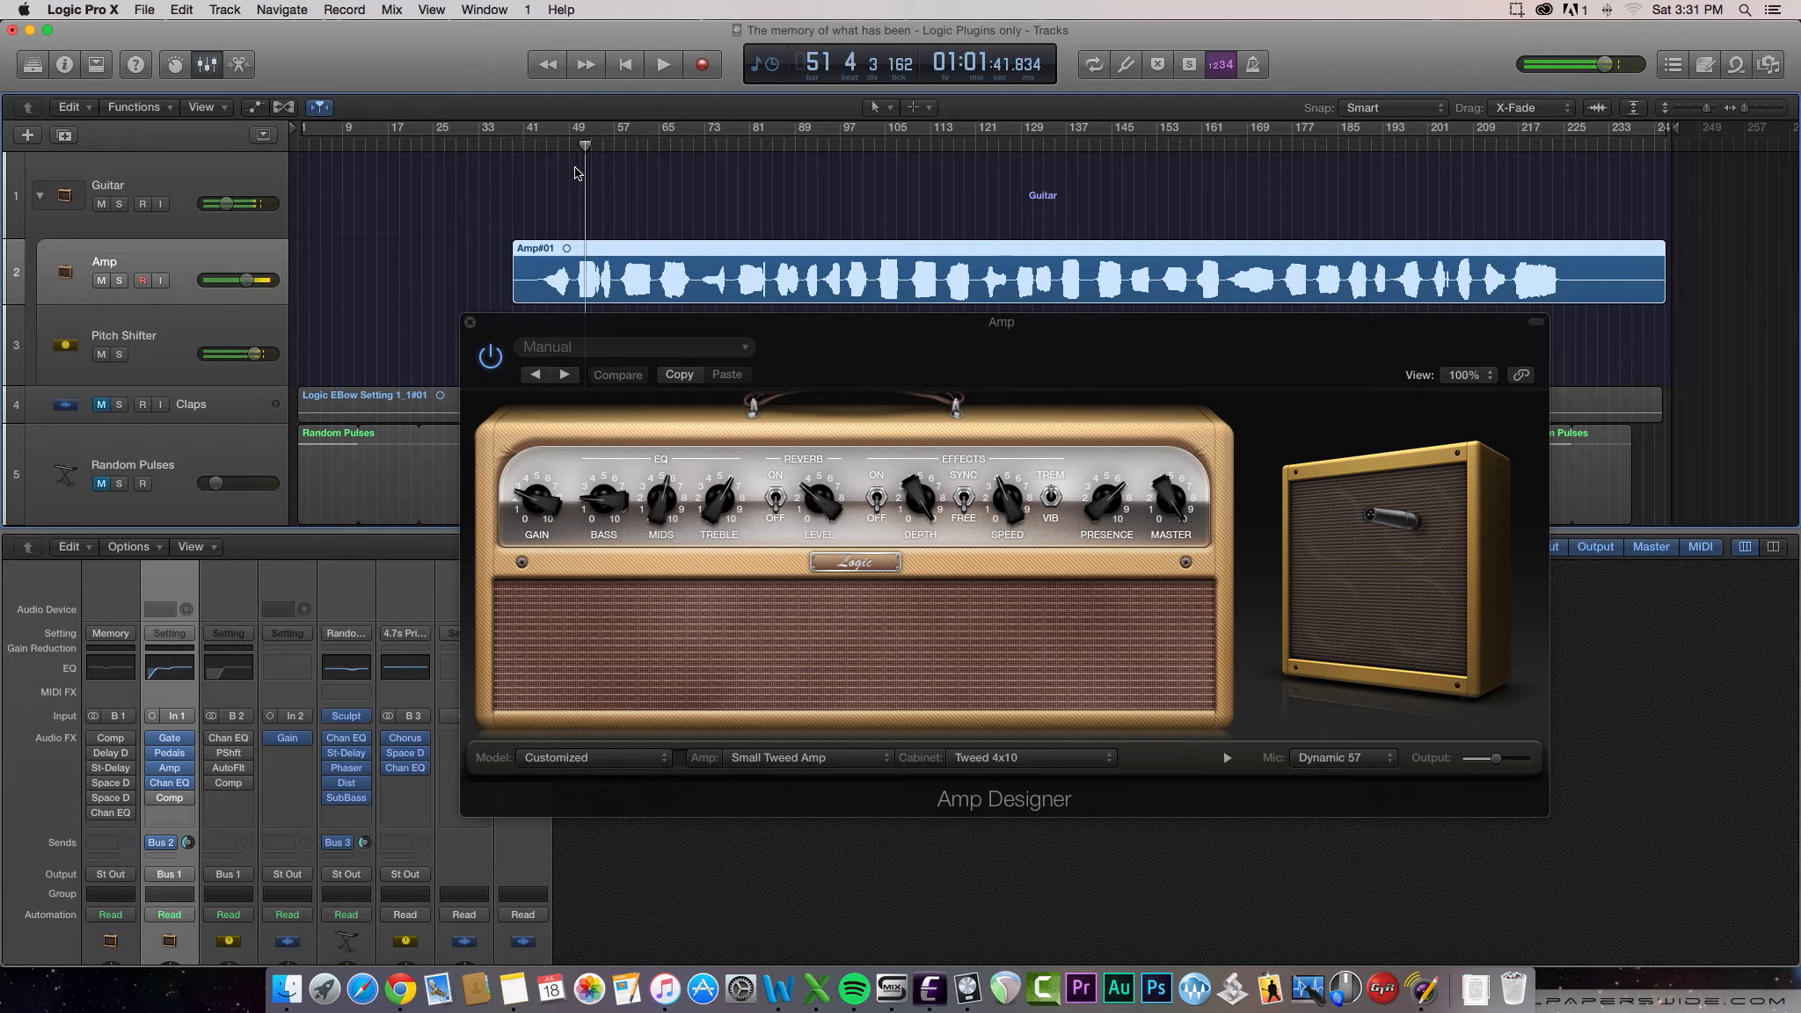
Enable the Compressor on the Amp track, review its knee, attack, release and make-up settings, and close its window
{"action": "left_click", "coordinate": [154, 804]}
{"action": "left_click", "coordinate": [153, 800]}
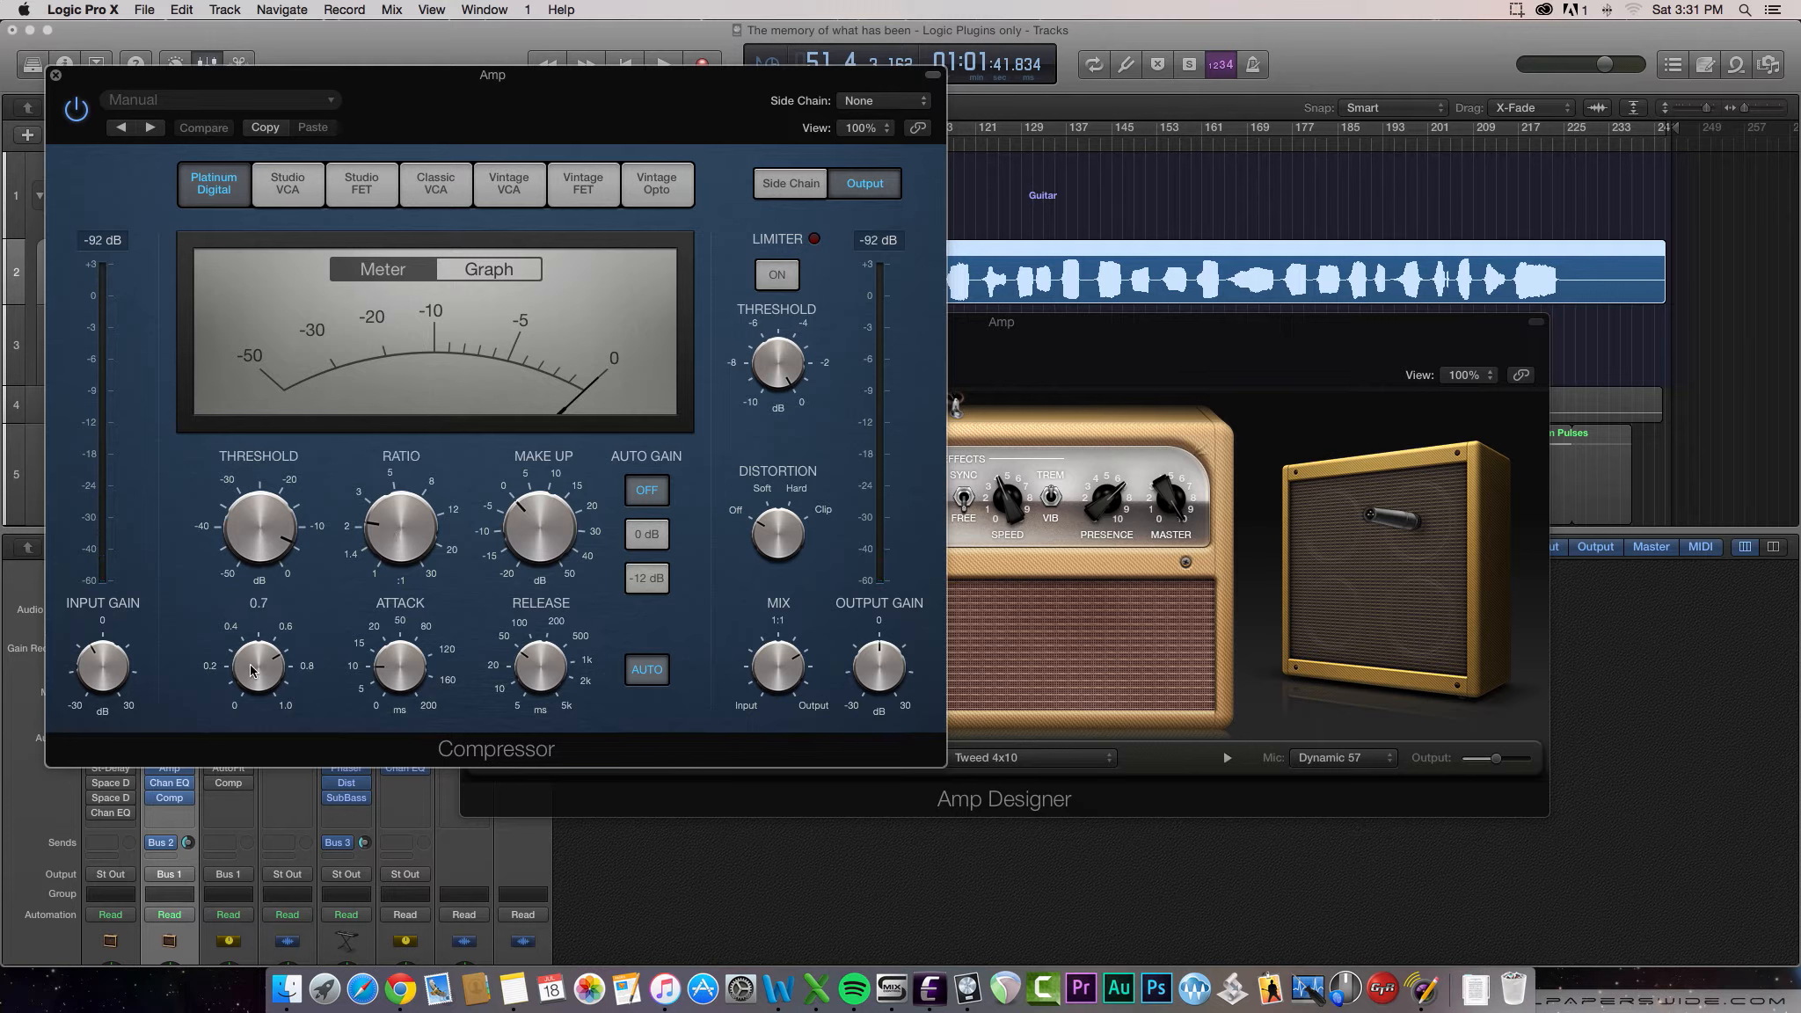
{"action": "mouse_move", "coordinate": [402, 679]}
{"action": "mouse_move", "coordinate": [552, 677]}
{"action": "mouse_move", "coordinate": [540, 527]}
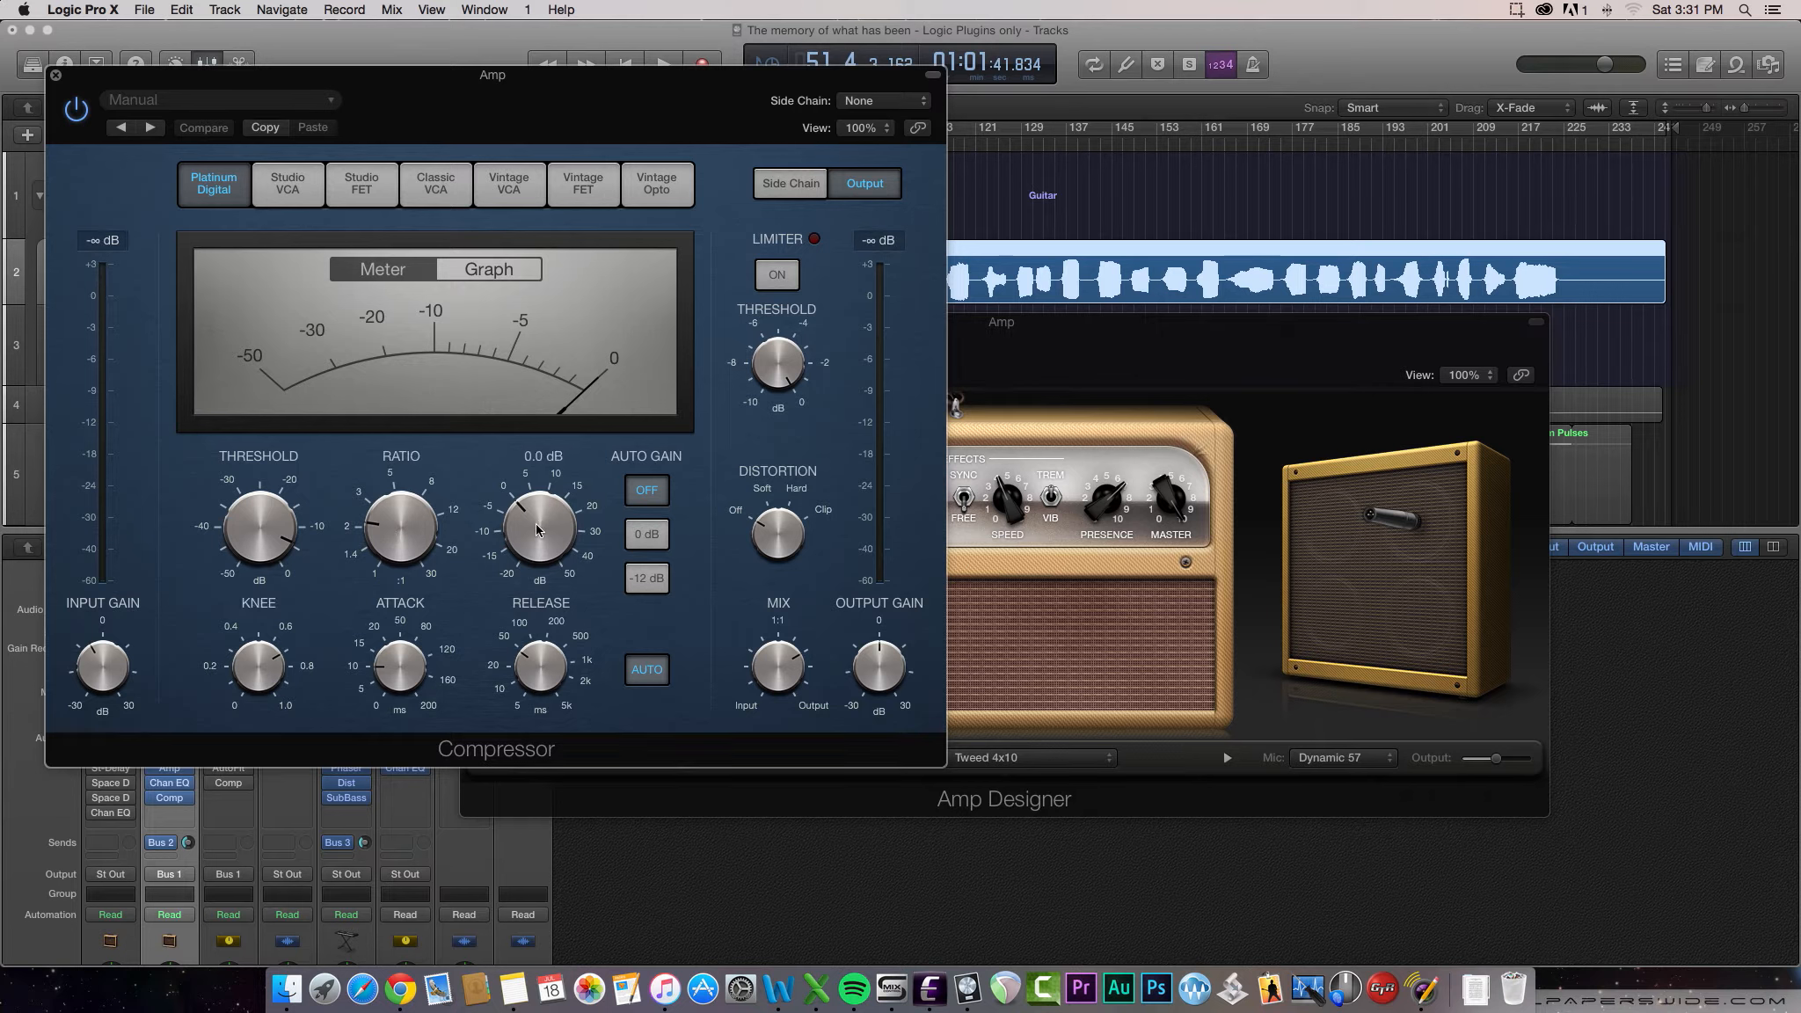
{"action": "left_click", "coordinate": [55, 75]}
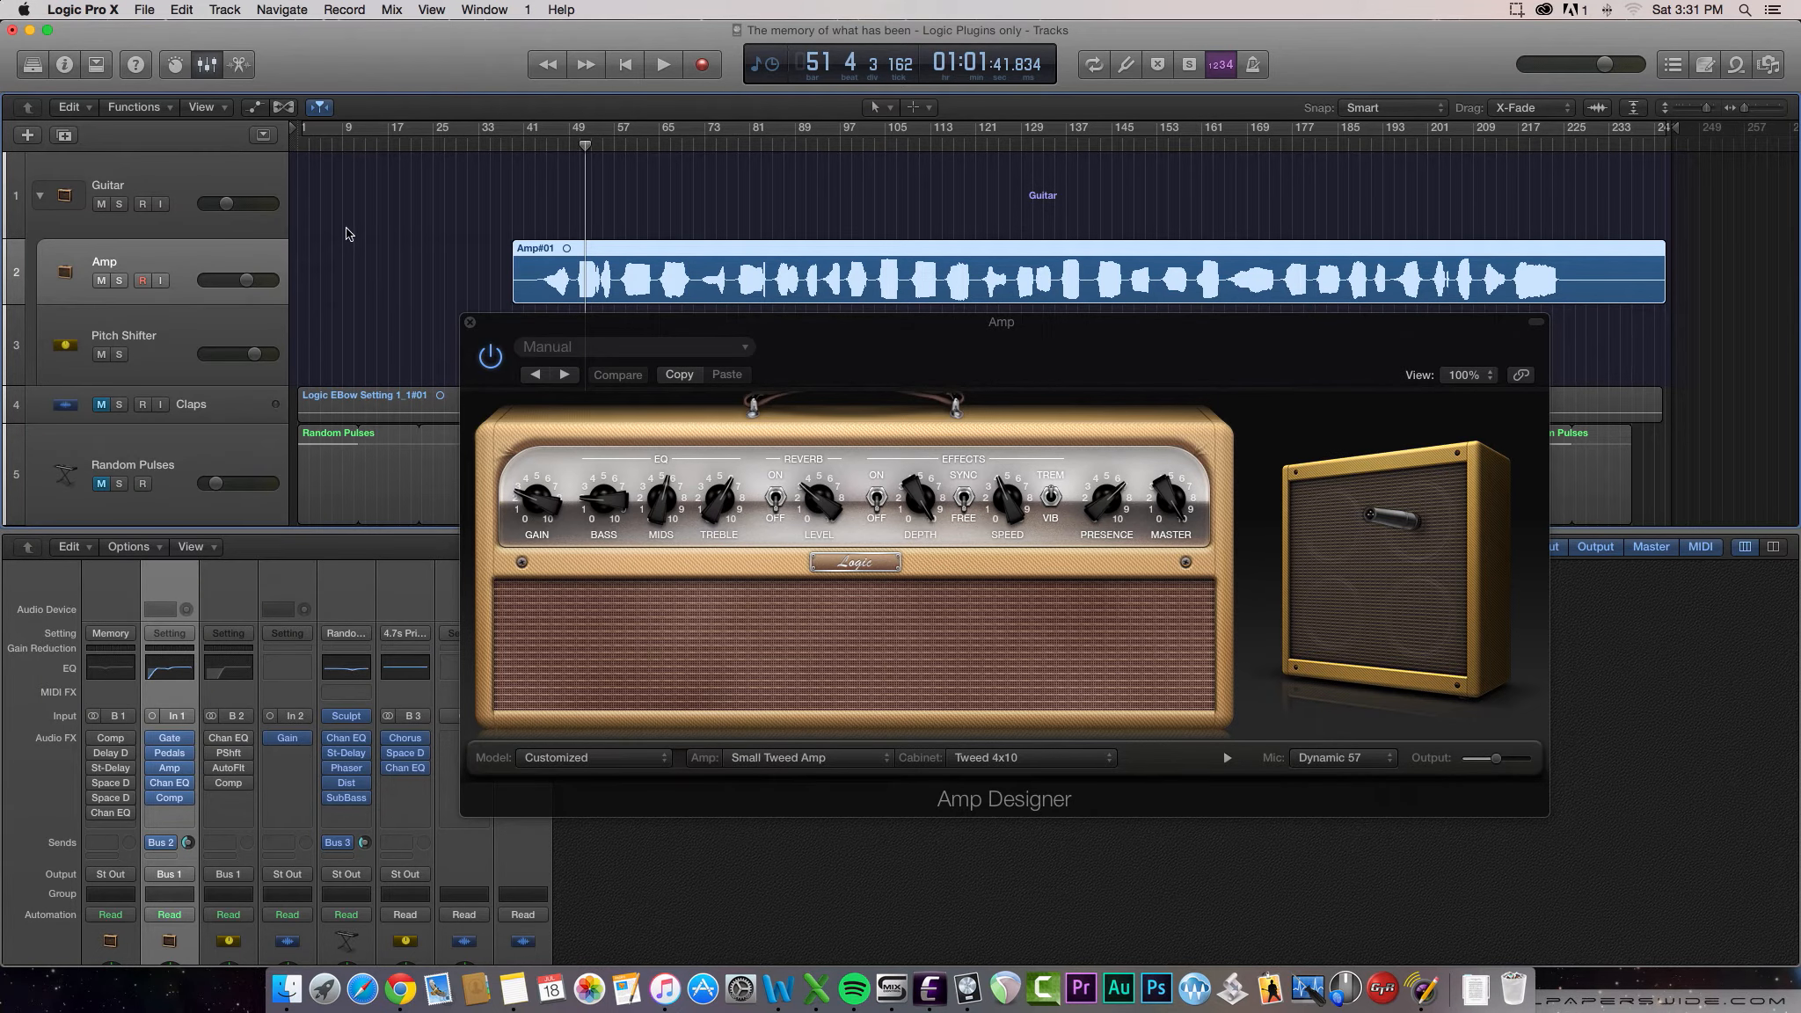
Play the guitar twice from about bar 51 to check the Amp track's gain reduction with the Compressor active
{"action": "left_click_drag", "start_coordinate": [586, 146], "coordinate": [575, 147]}
{"action": "key", "text": "space"}
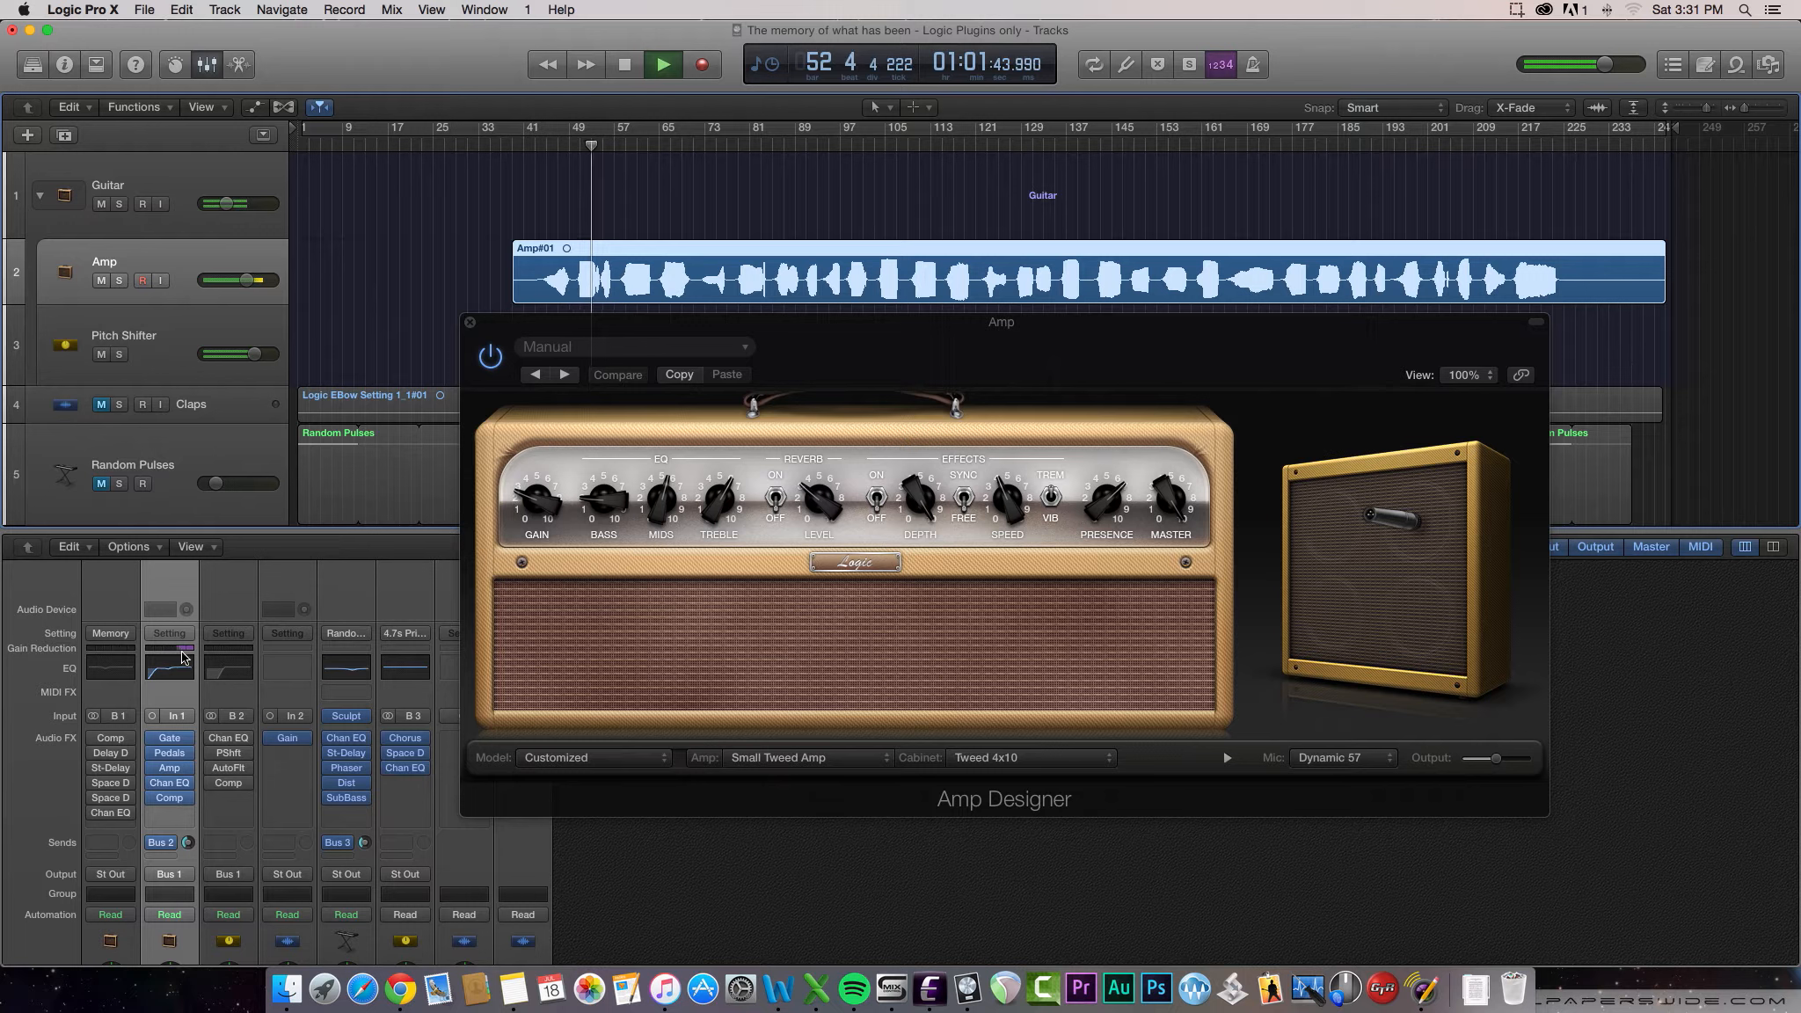
{"action": "key", "text": "space"}
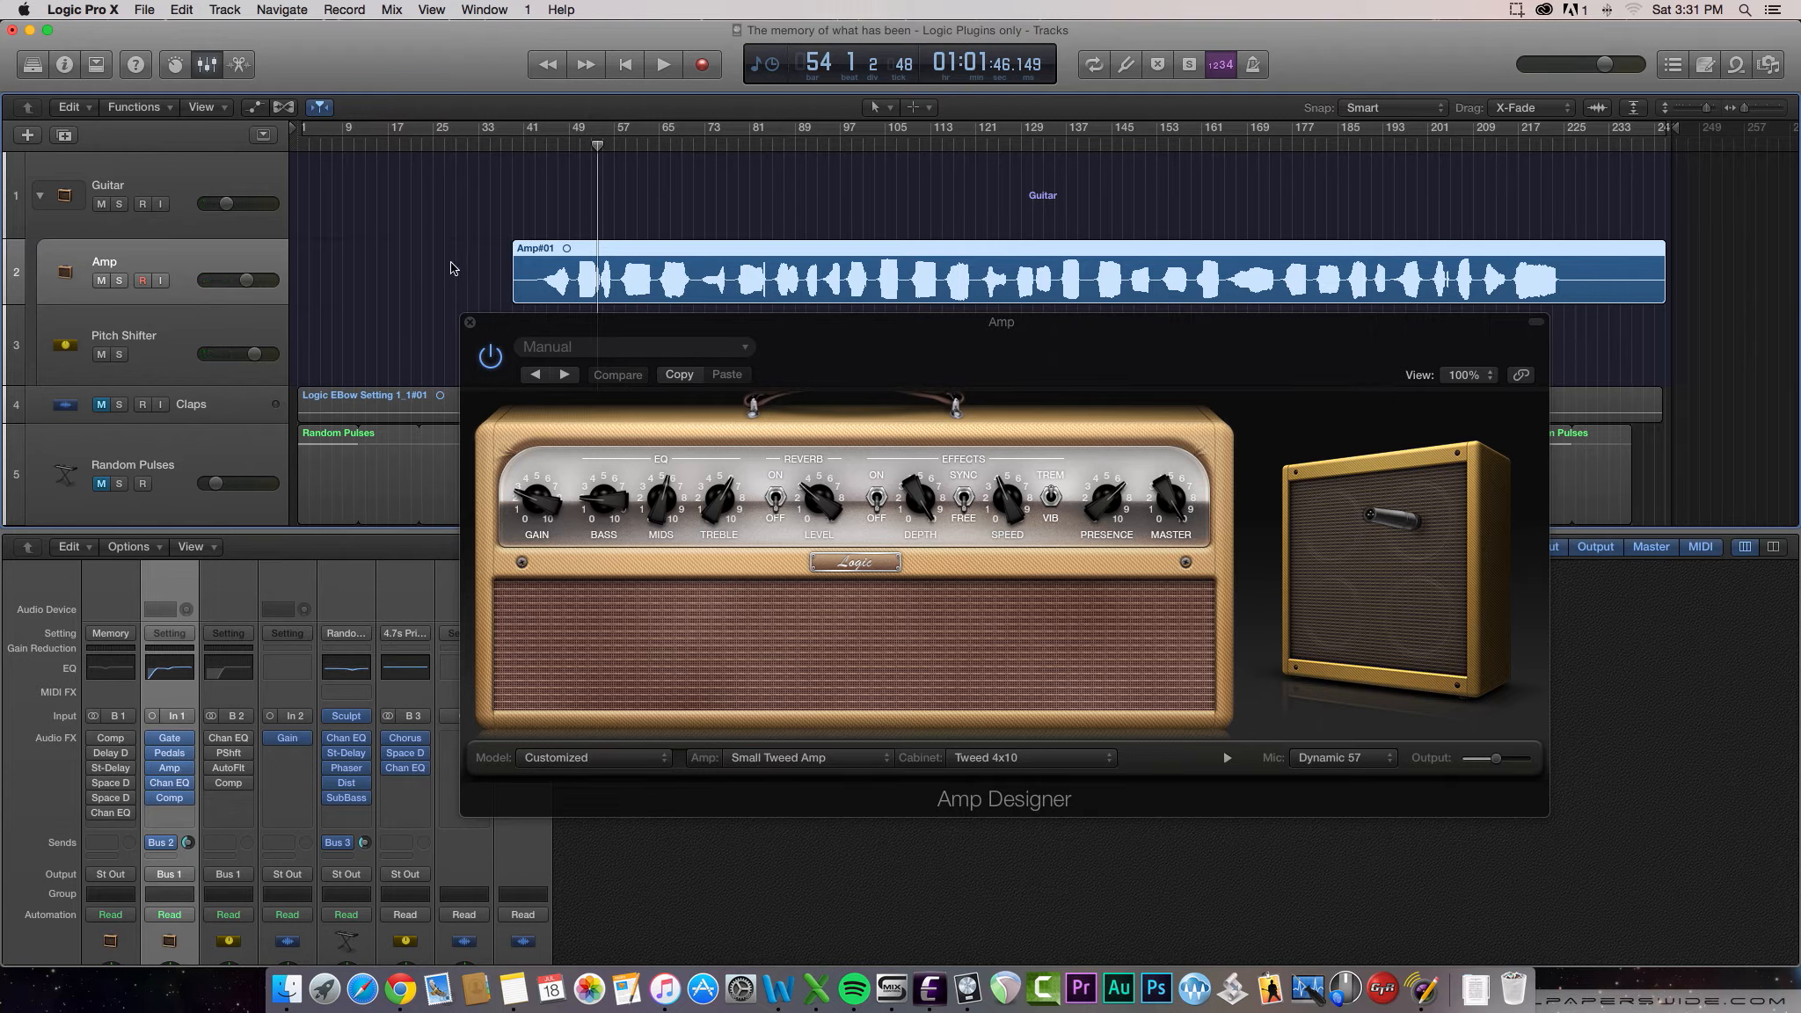
{"action": "left_click_drag", "start_coordinate": [595, 145], "coordinate": [579, 145]}
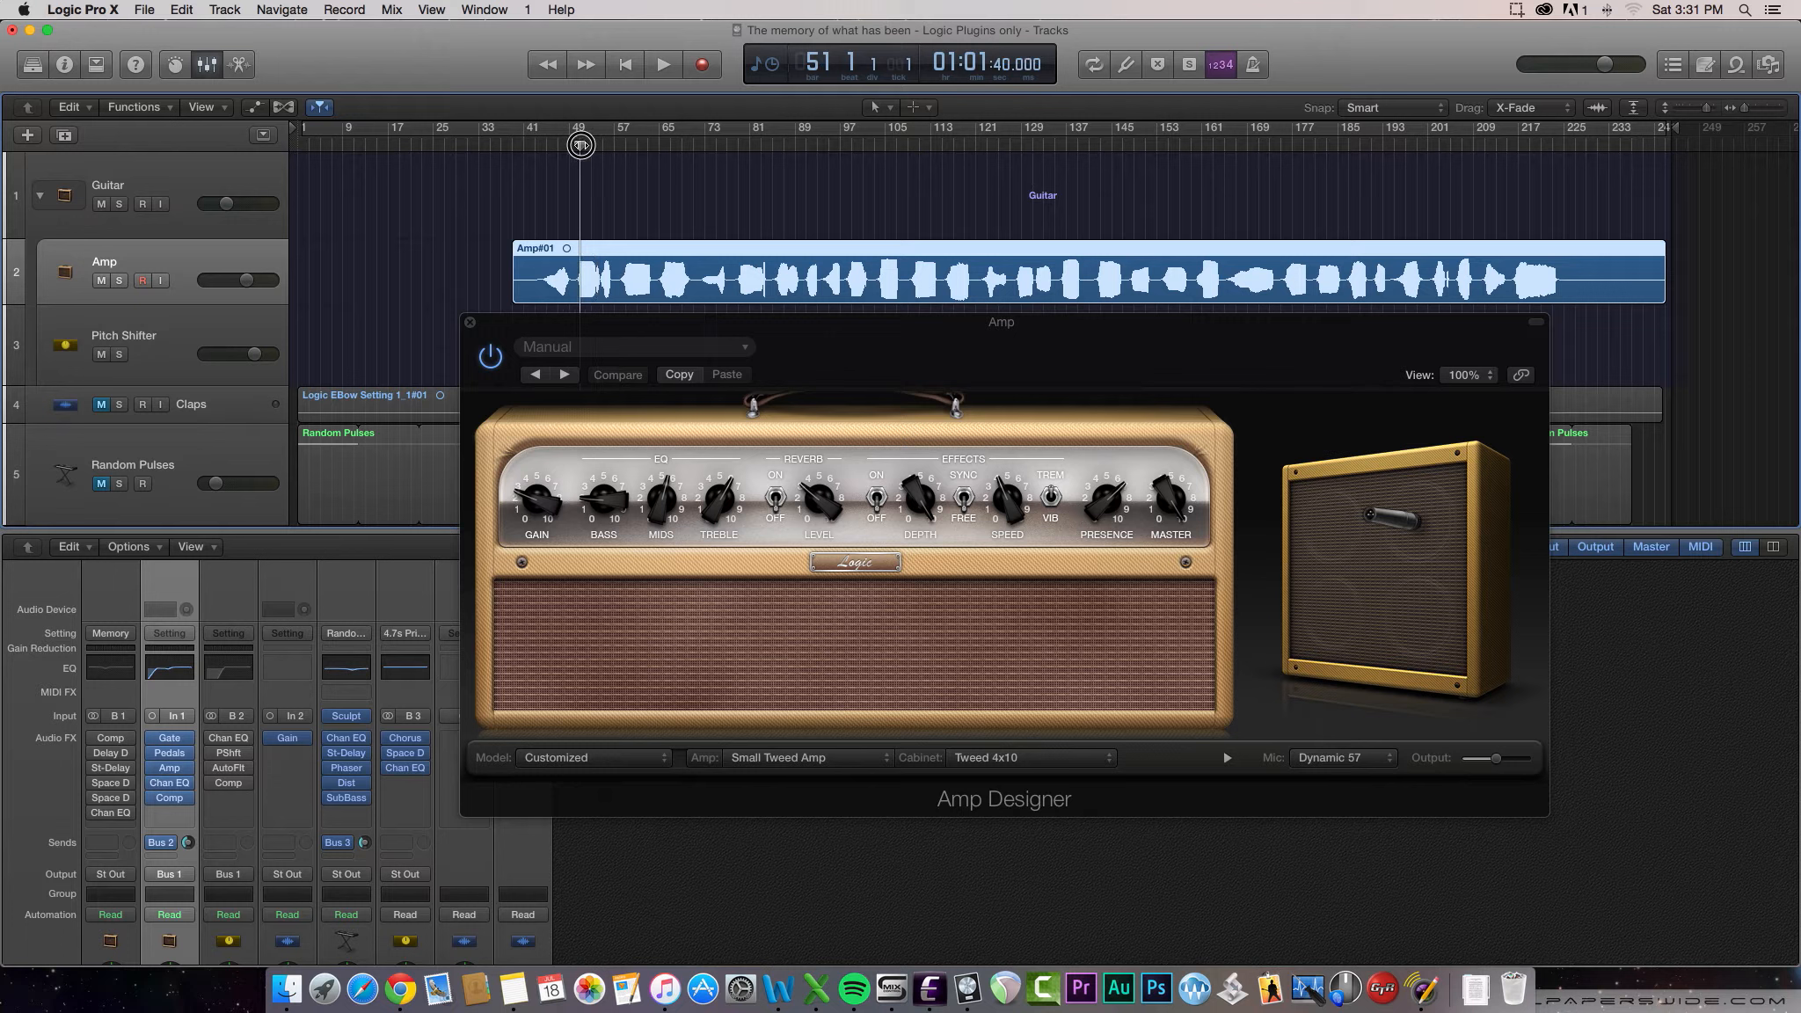
{"action": "key", "text": "space"}
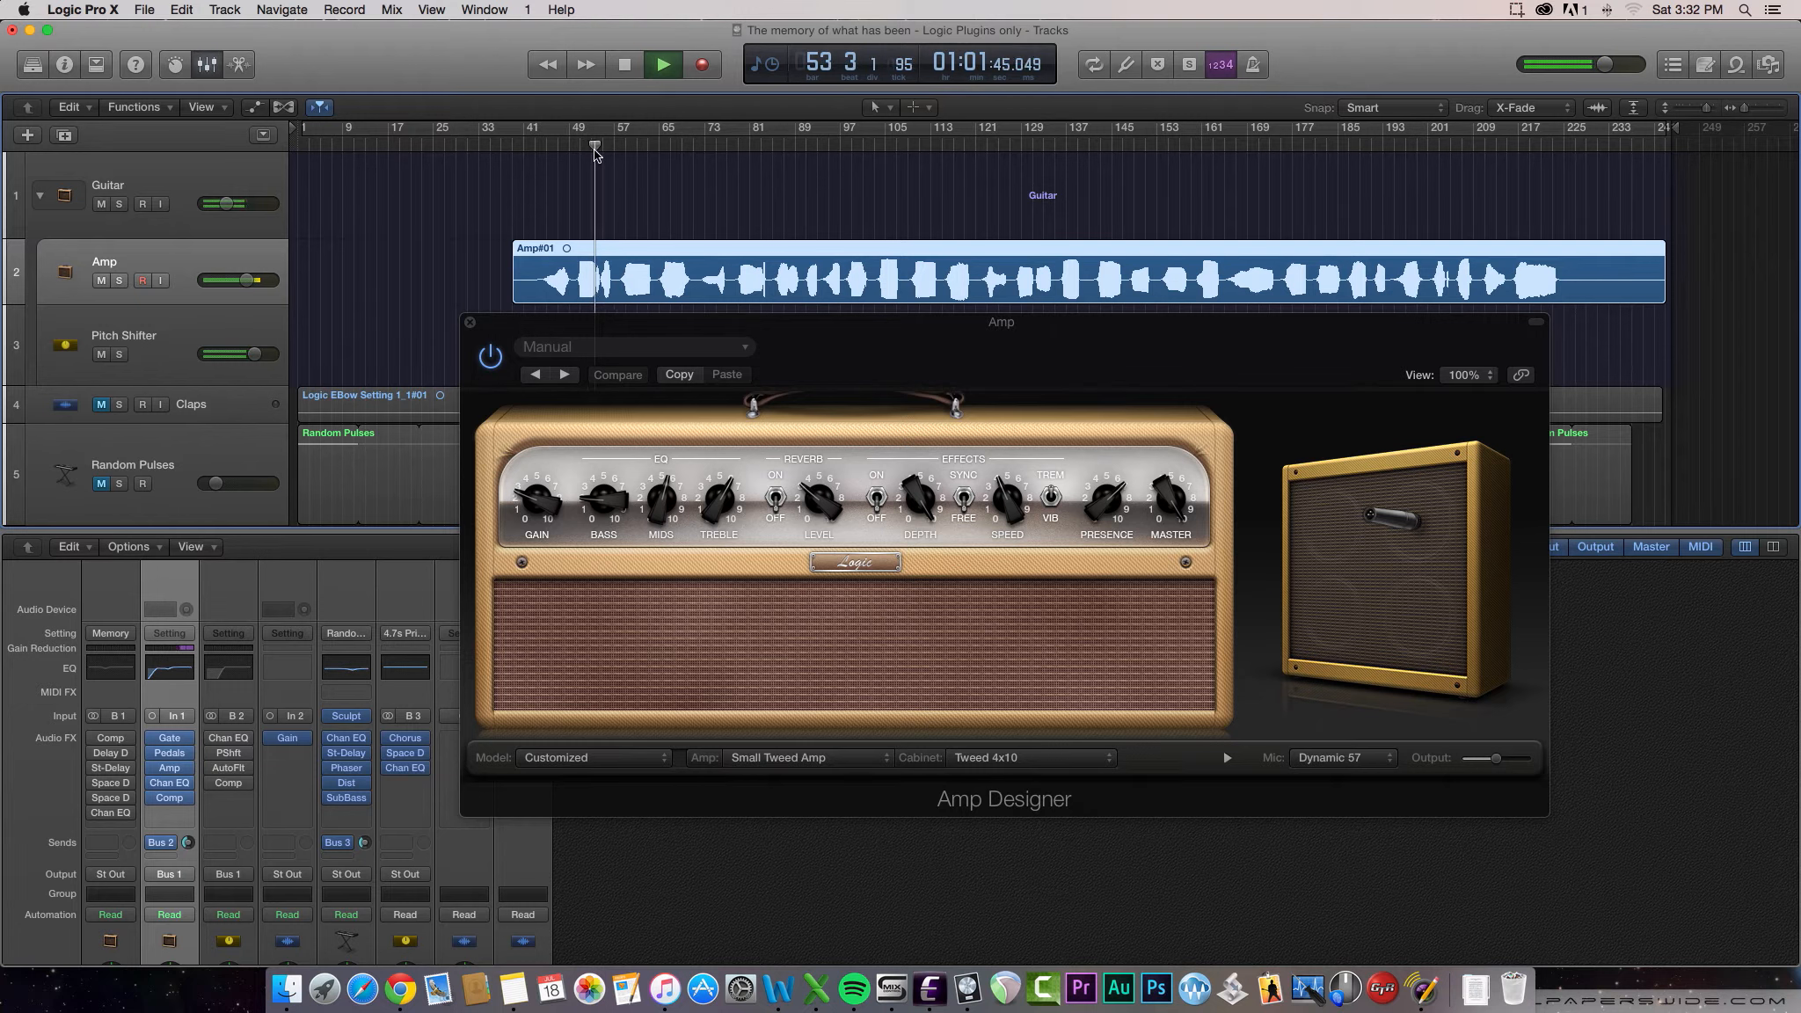
{"action": "key", "text": "space"}
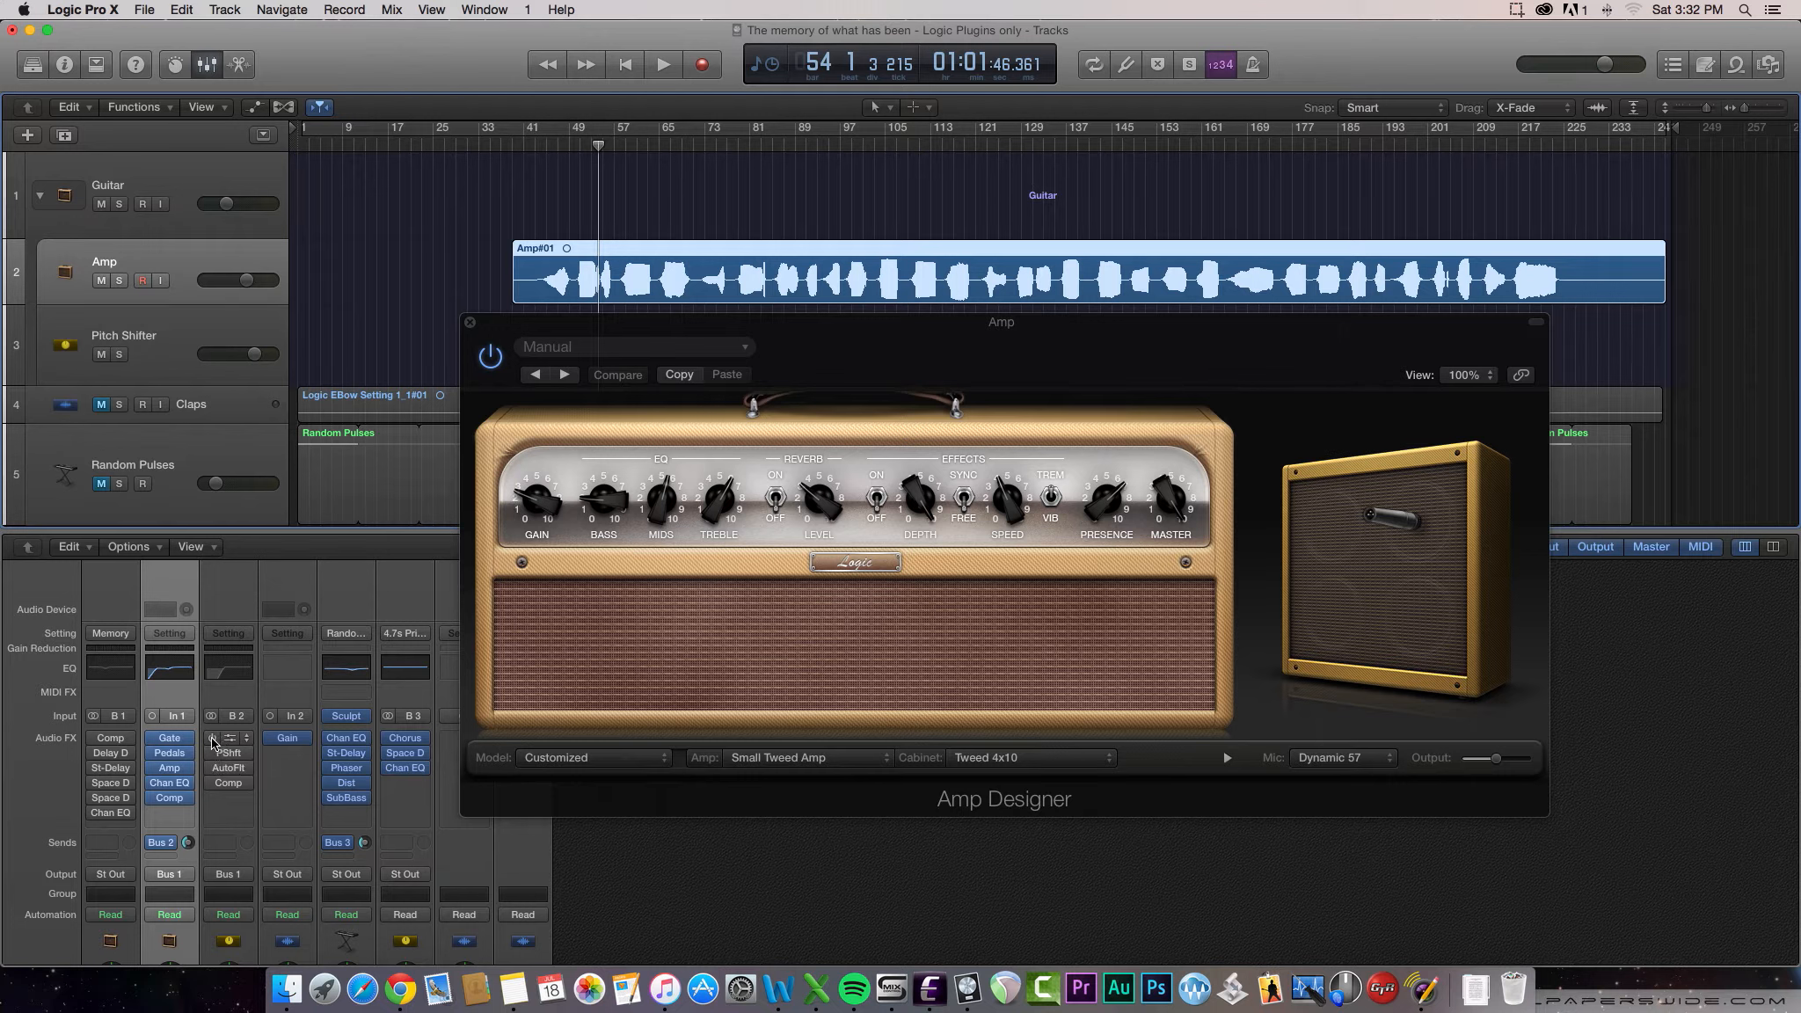
Select the Pitch Shifter track, enable its Channel EQ and review the EQ curve before closing its window
{"action": "left_click", "coordinate": [157, 314]}
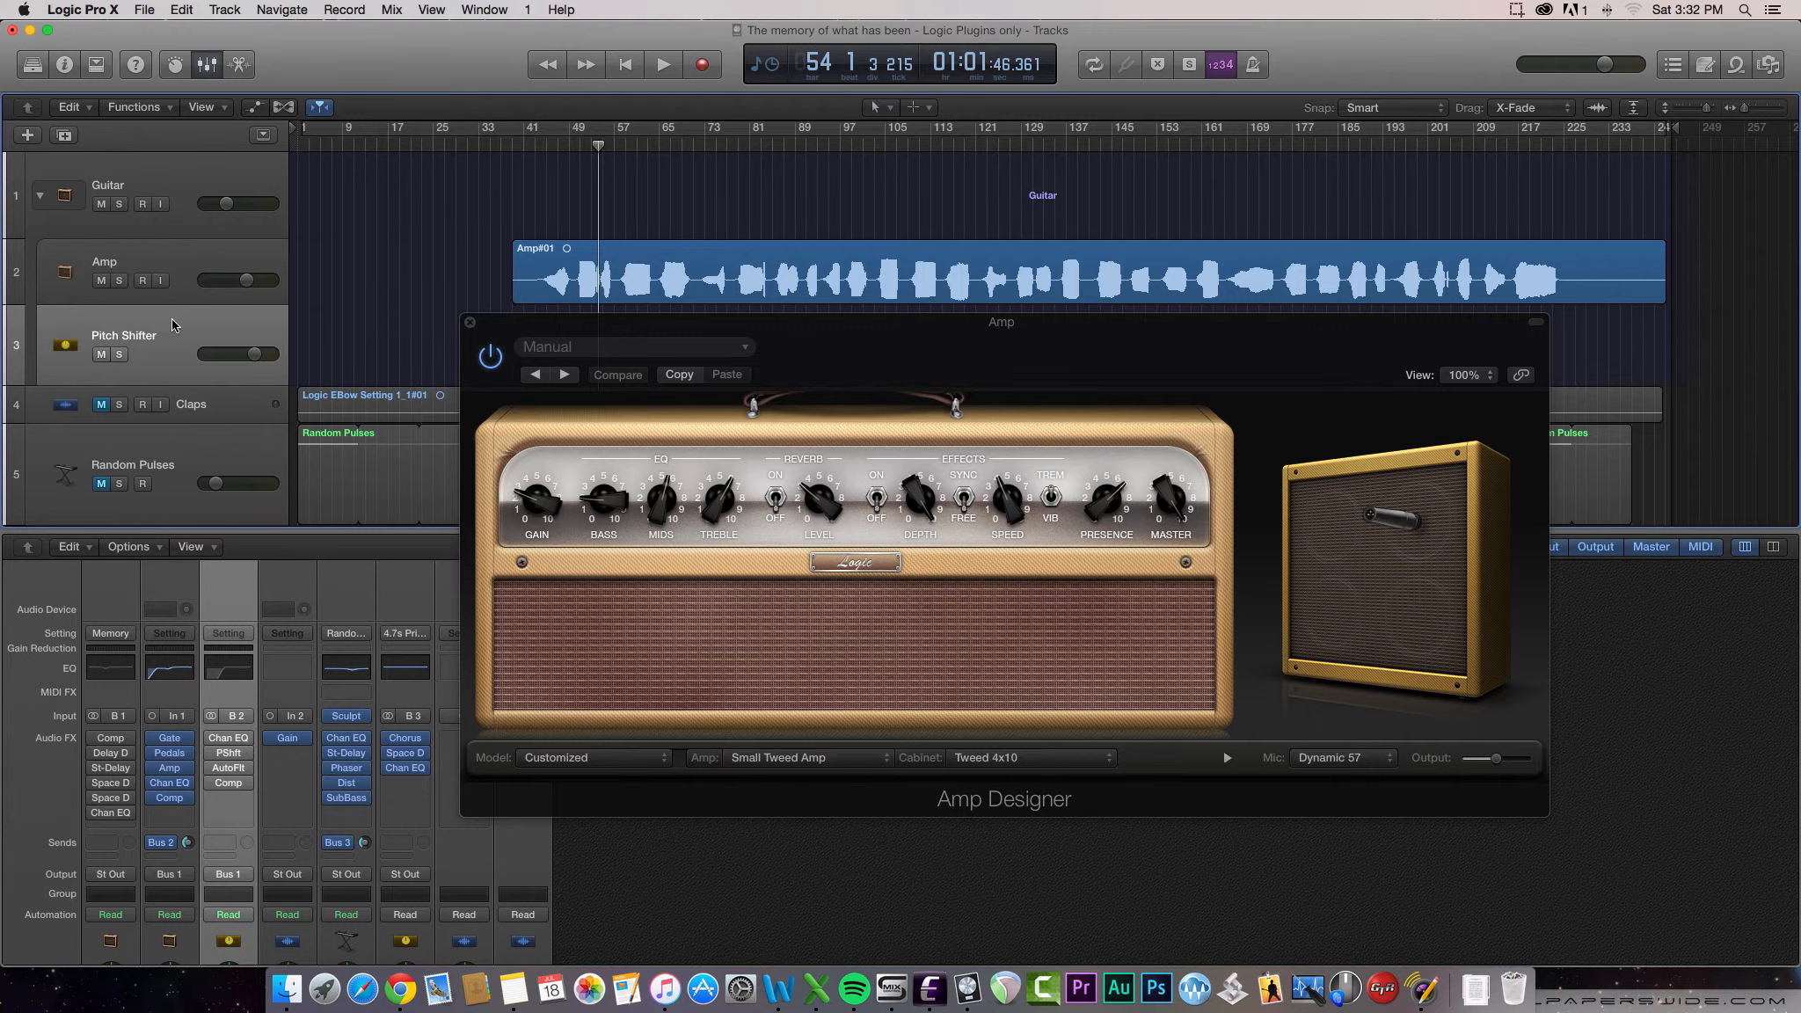
{"action": "left_click", "coordinate": [186, 845]}
{"action": "left_click", "coordinate": [213, 739]}
{"action": "left_click", "coordinate": [234, 741]}
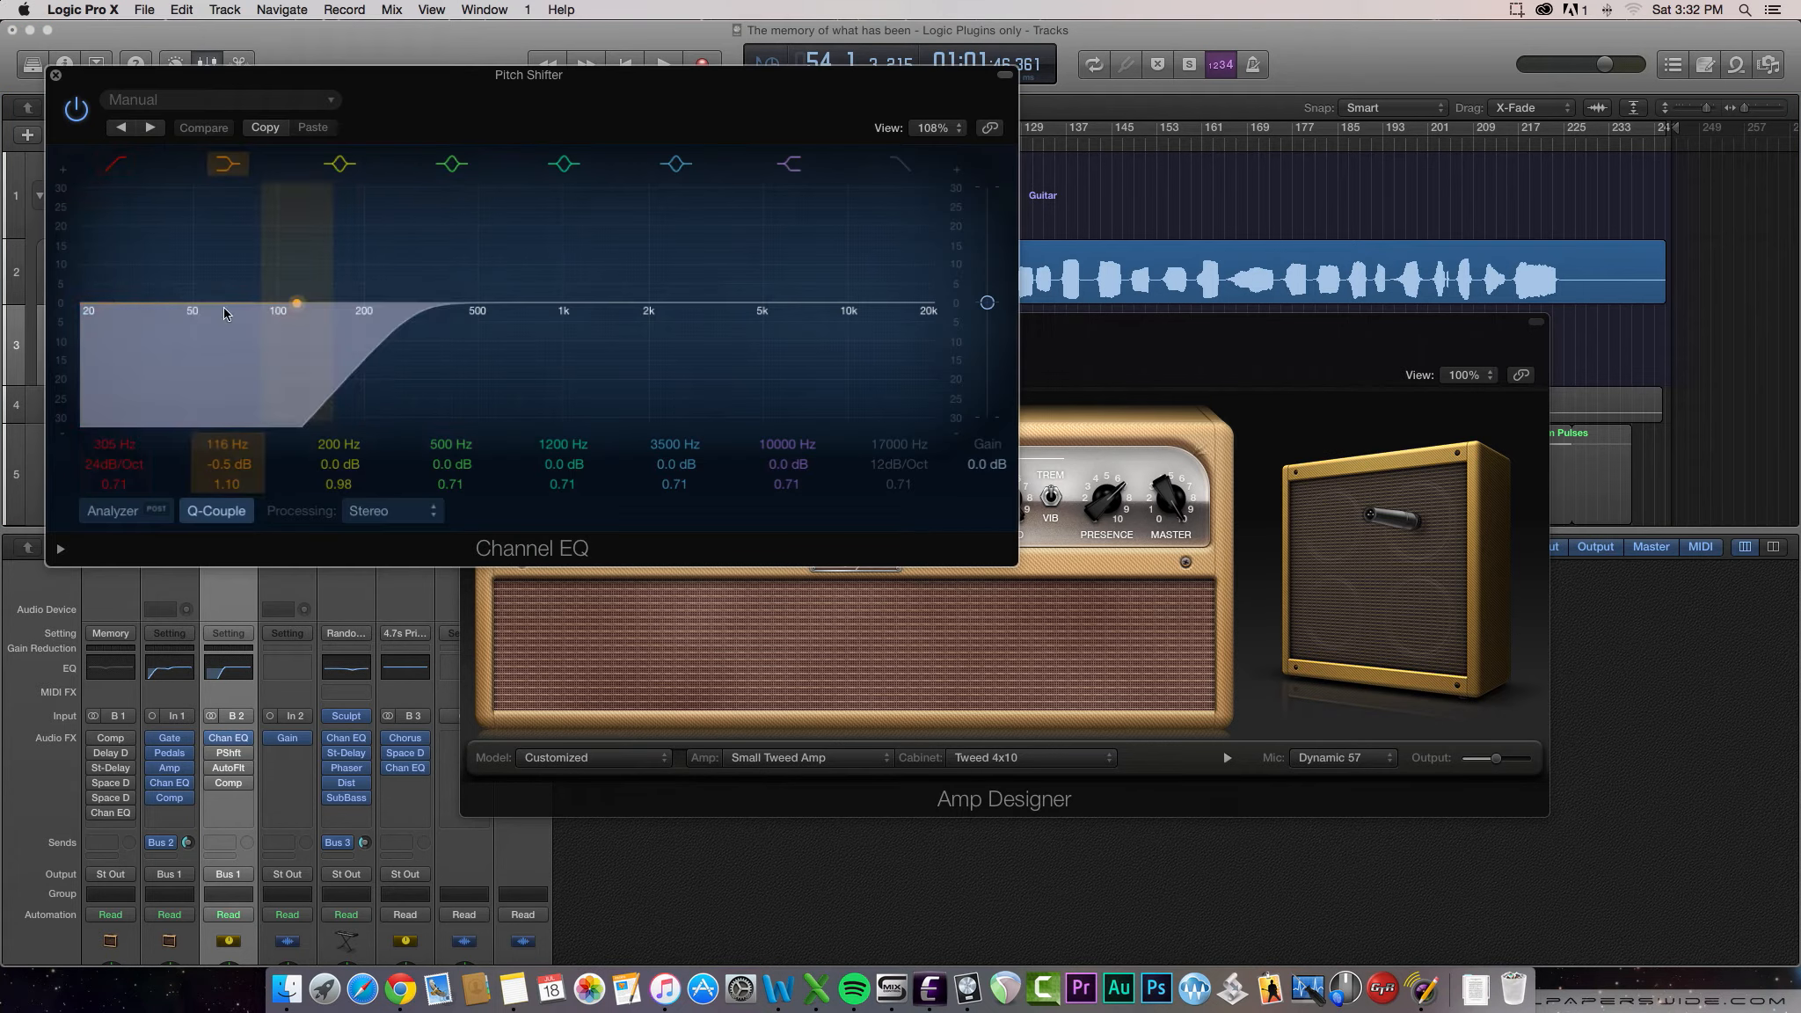
{"action": "left_click", "coordinate": [57, 78]}
Enable the Pitch Shifter plug-in on the Pitch Shifter track and play the guitar from about bar 50 with it active
{"action": "left_click", "coordinate": [230, 754]}
{"action": "left_click", "coordinate": [214, 753]}
{"action": "left_click_drag", "start_coordinate": [136, 85], "coordinate": [514, 374]}
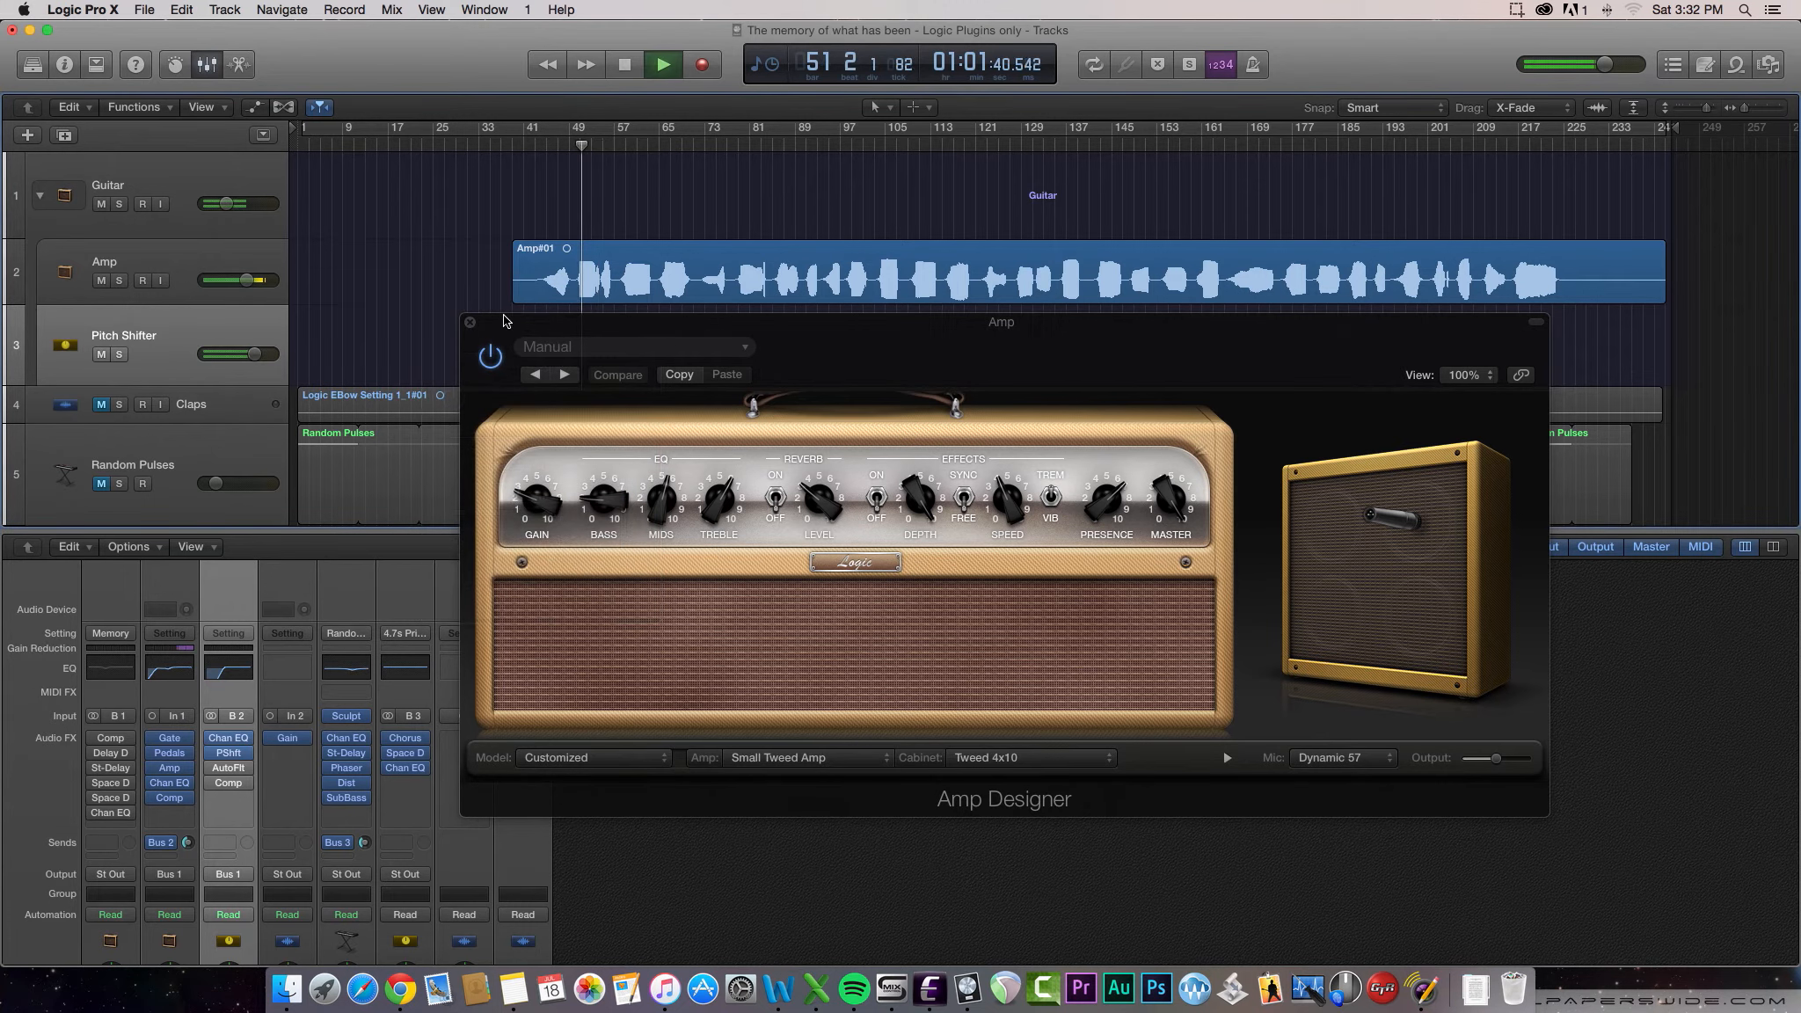
{"action": "key", "text": "space"}
{"action": "left_click_drag", "start_coordinate": [587, 147], "coordinate": [576, 147]}
{"action": "key", "text": "space"}
{"action": "mouse_move", "coordinate": [214, 758]}
{"action": "key", "text": "space"}
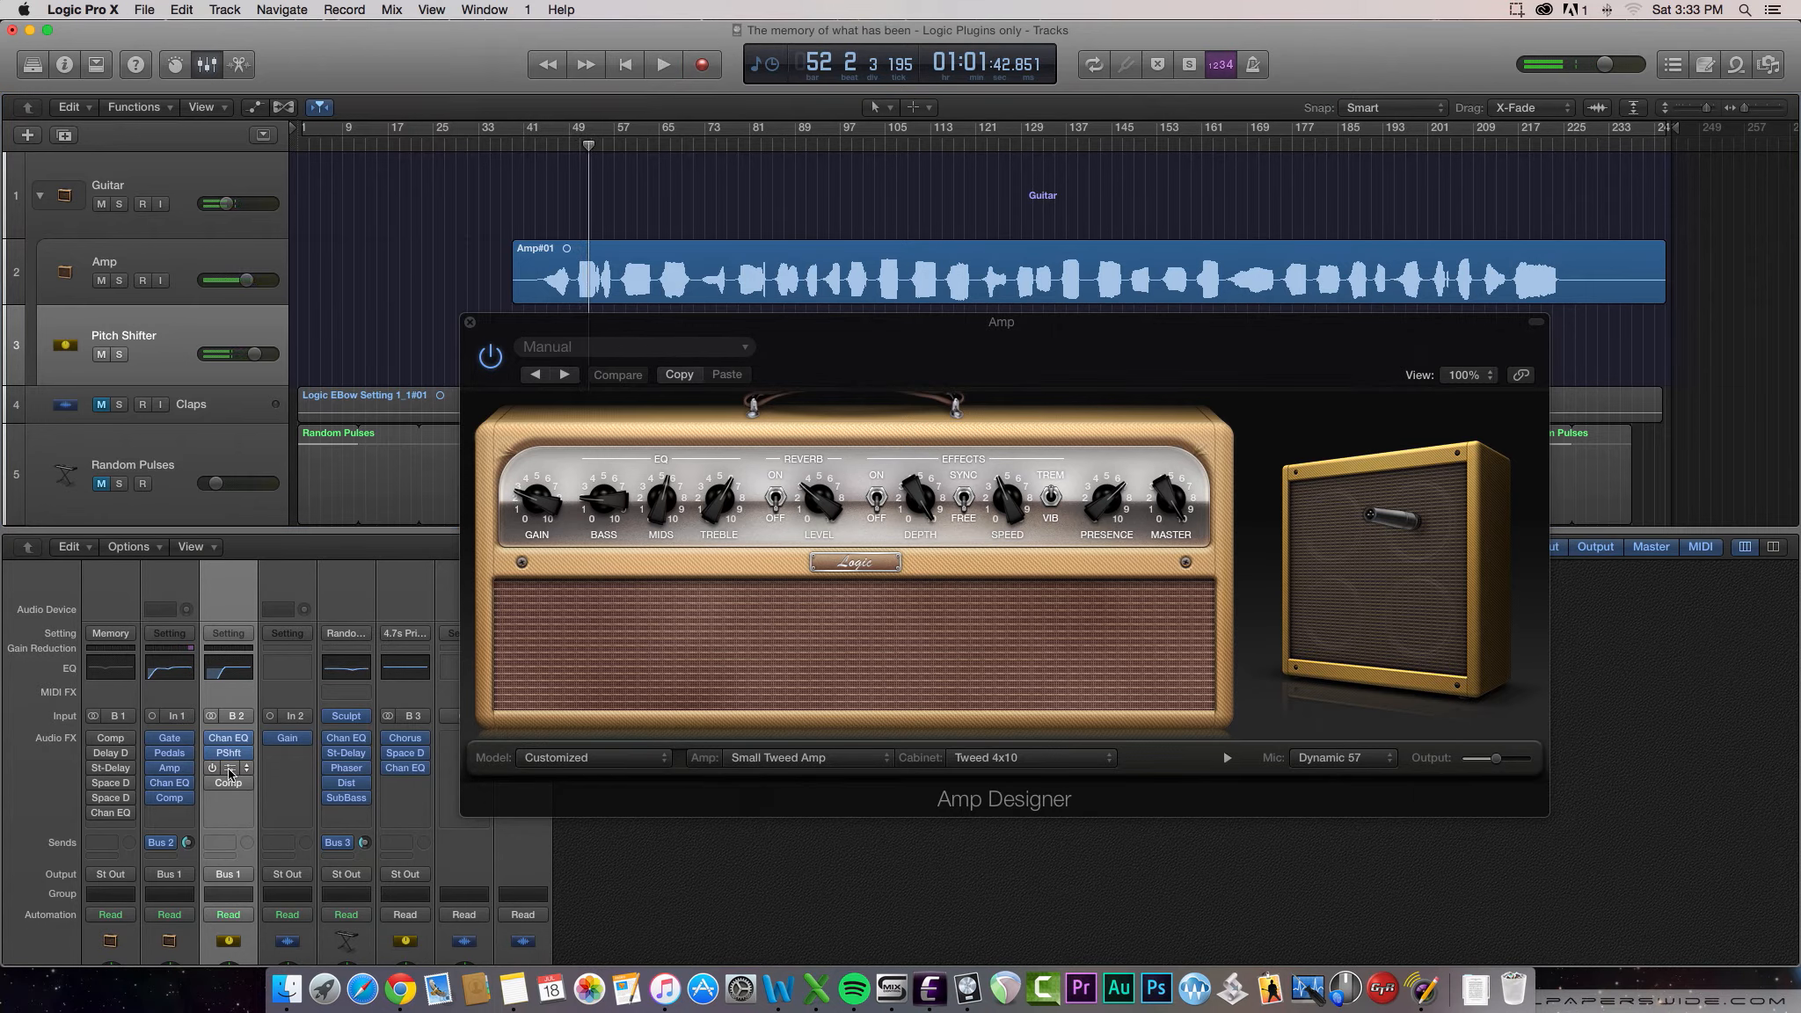
Enable AutoFilter on the Pitch Shifter track and play the guitar from about bar 50 with its window open
{"action": "left_click", "coordinate": [229, 770]}
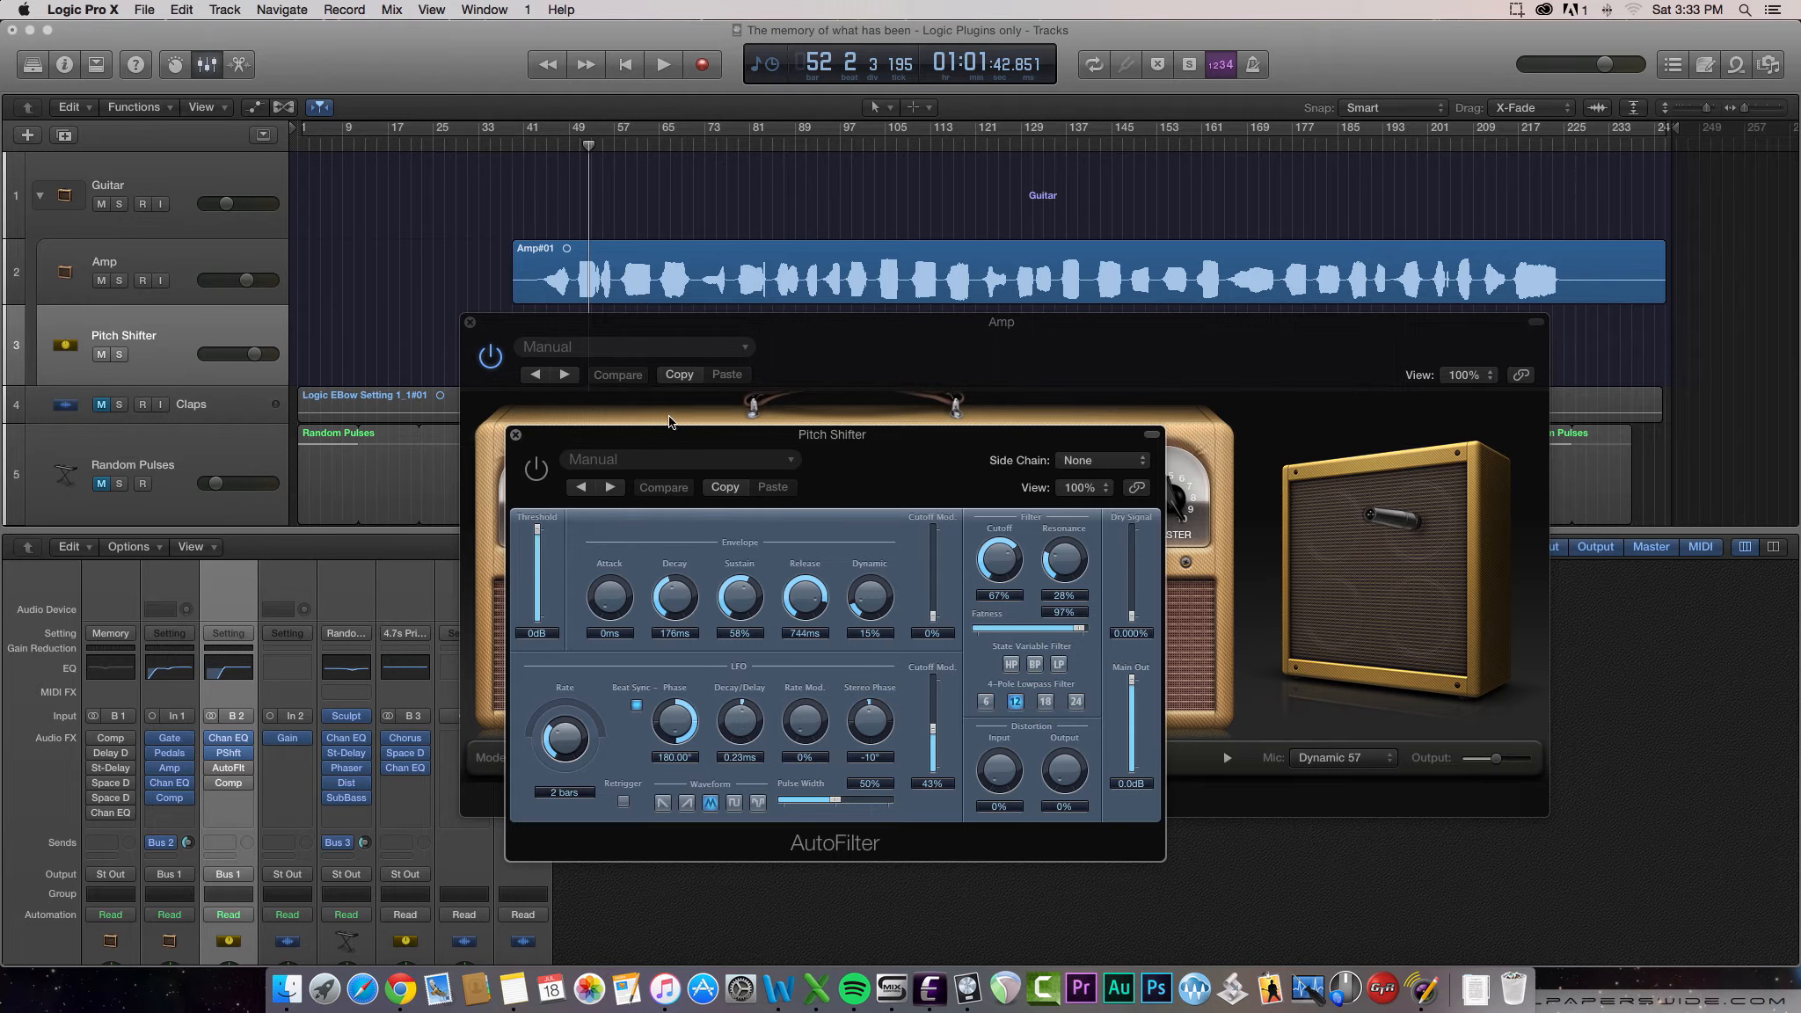
{"action": "left_click_drag", "start_coordinate": [667, 440], "coordinate": [1115, 507]}
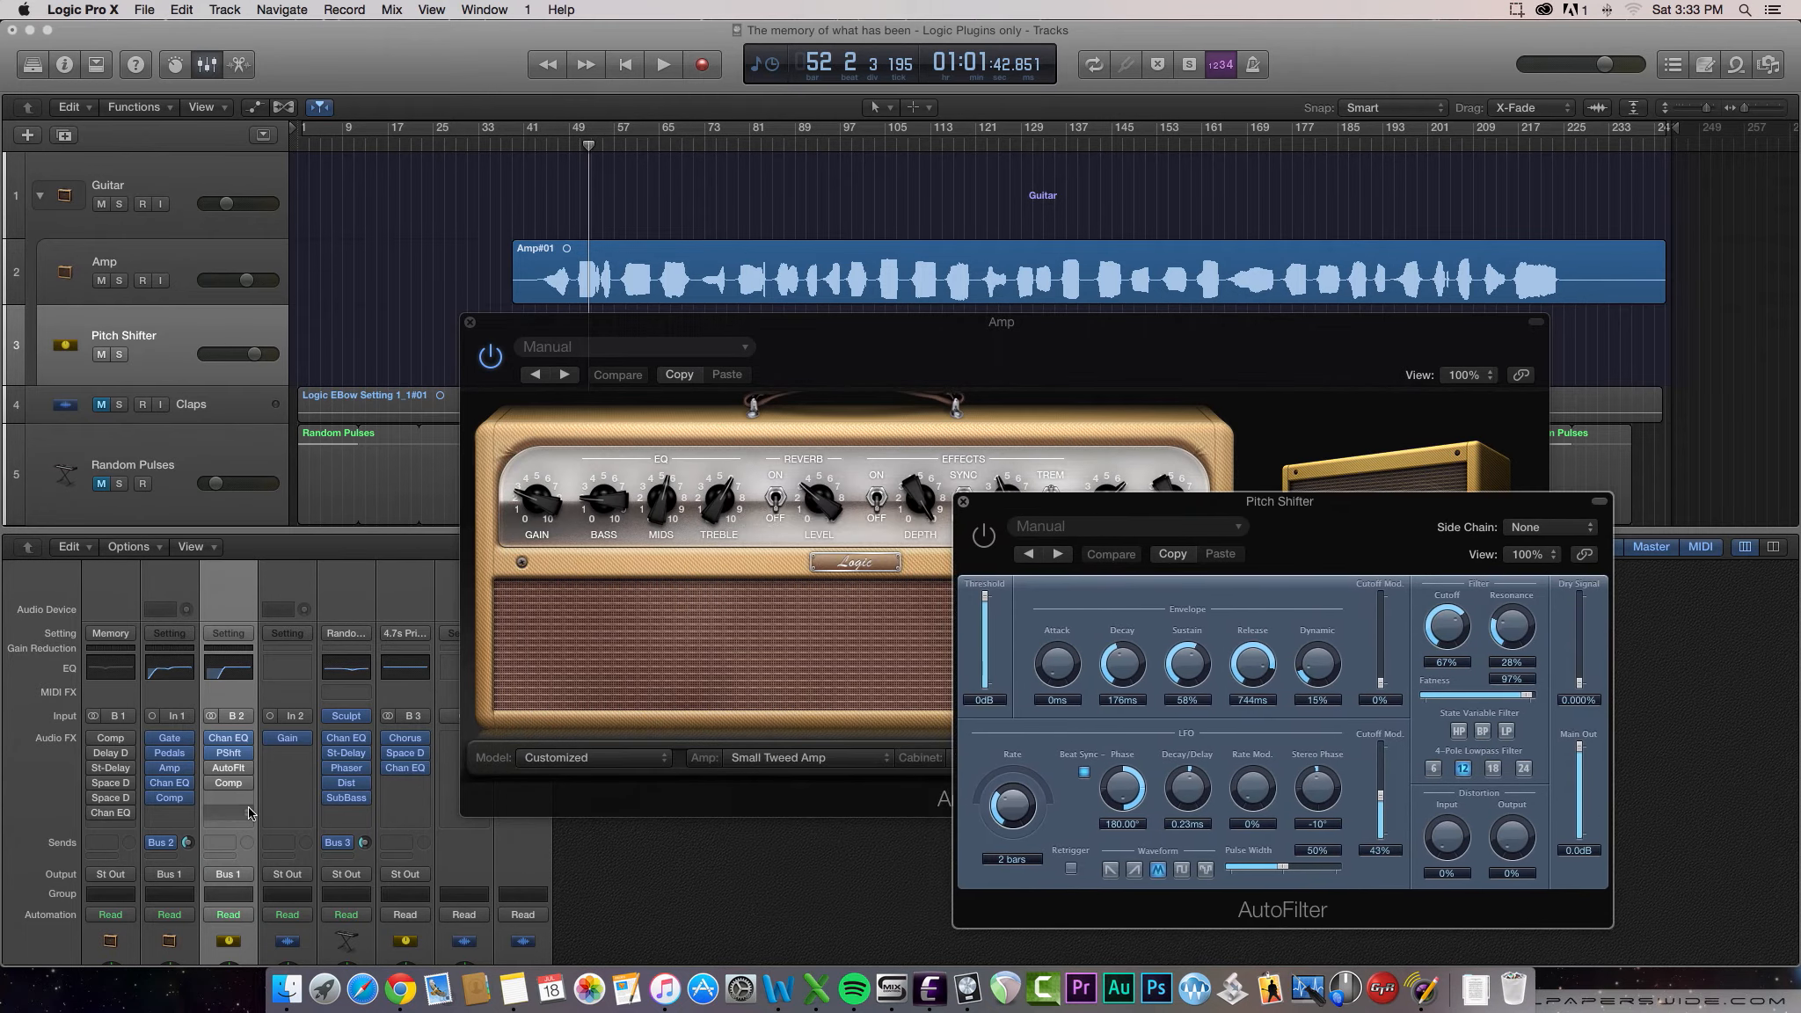
{"action": "left_click", "coordinate": [211, 768]}
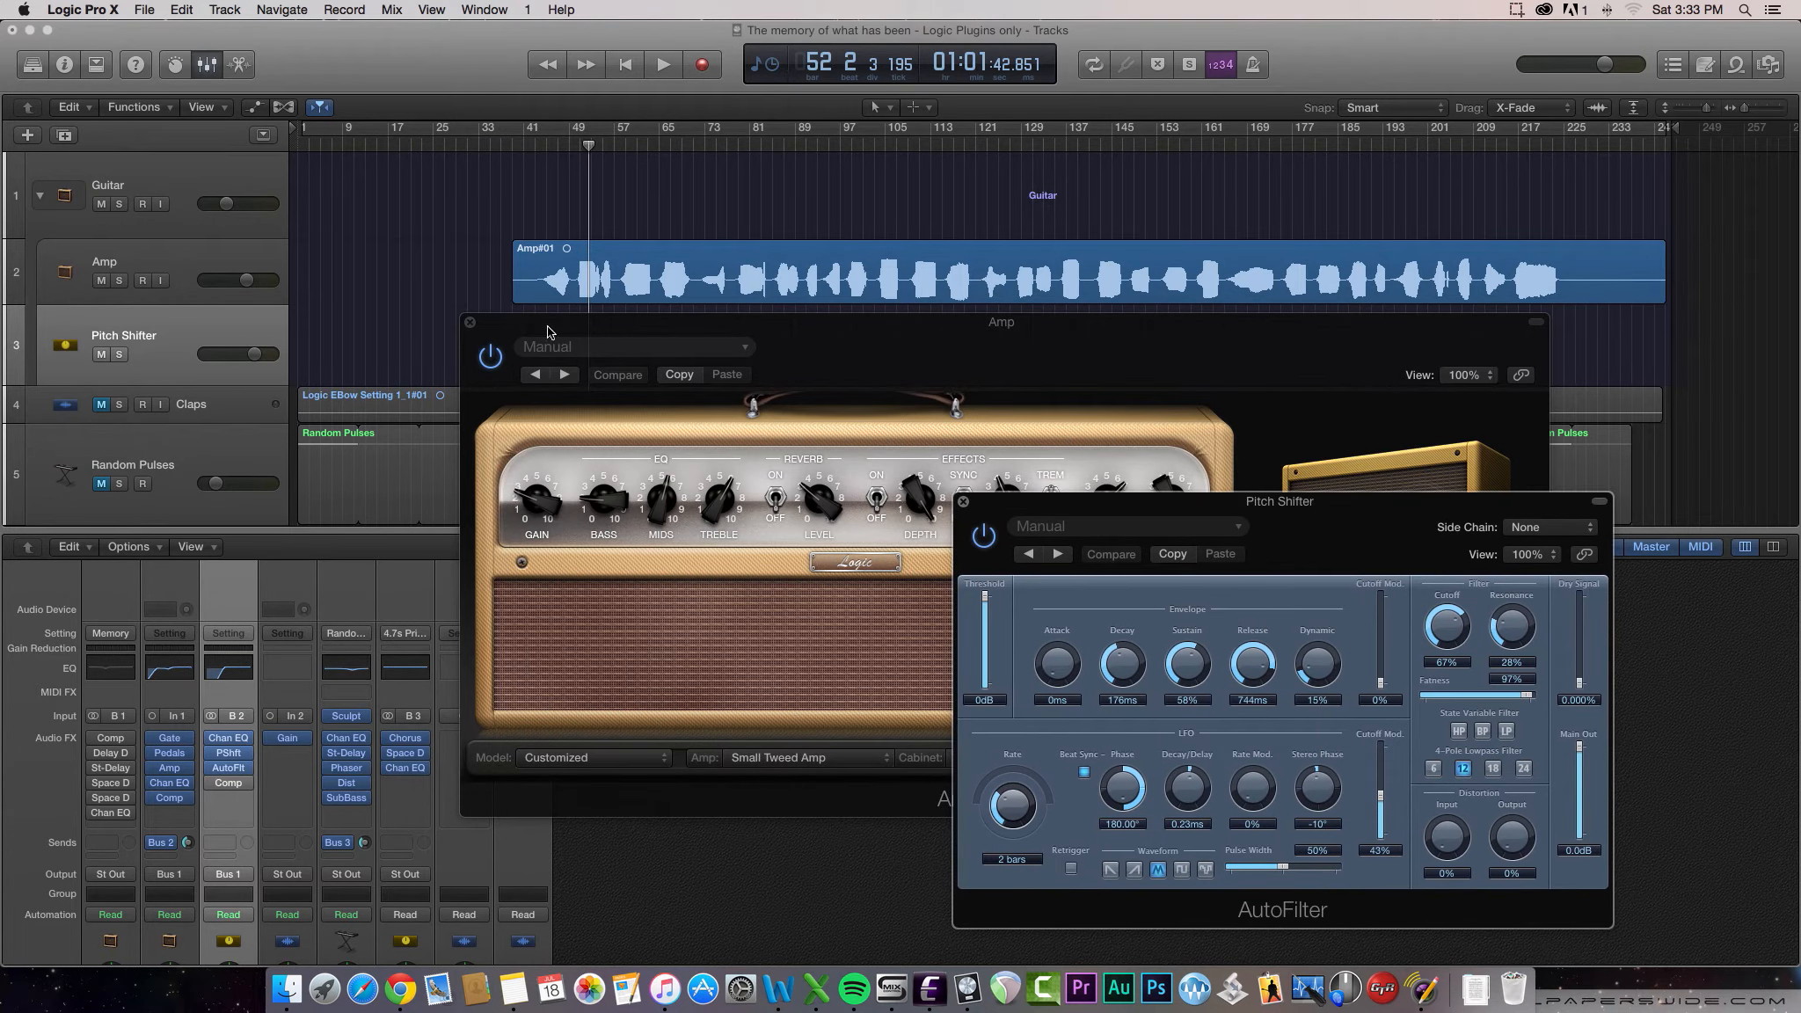
{"action": "left_click_drag", "start_coordinate": [590, 154], "coordinate": [576, 154]}
{"action": "key", "text": "space"}
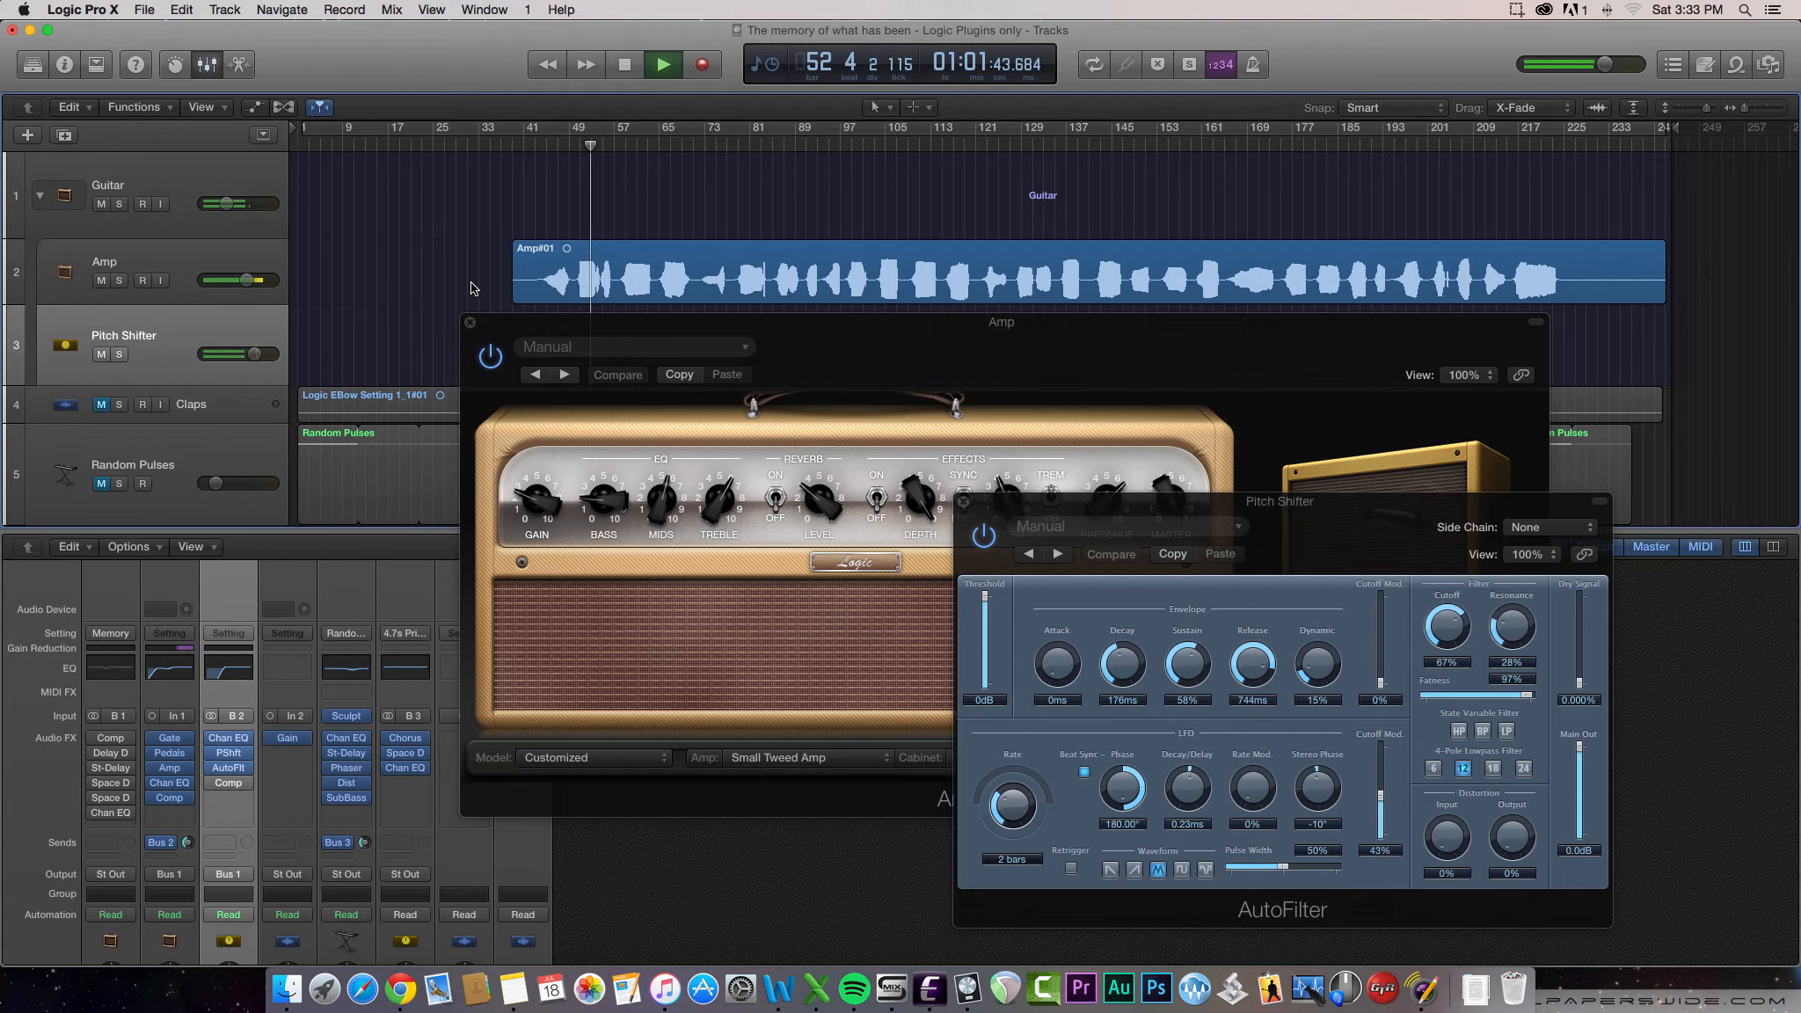
{"action": "key", "text": "space"}
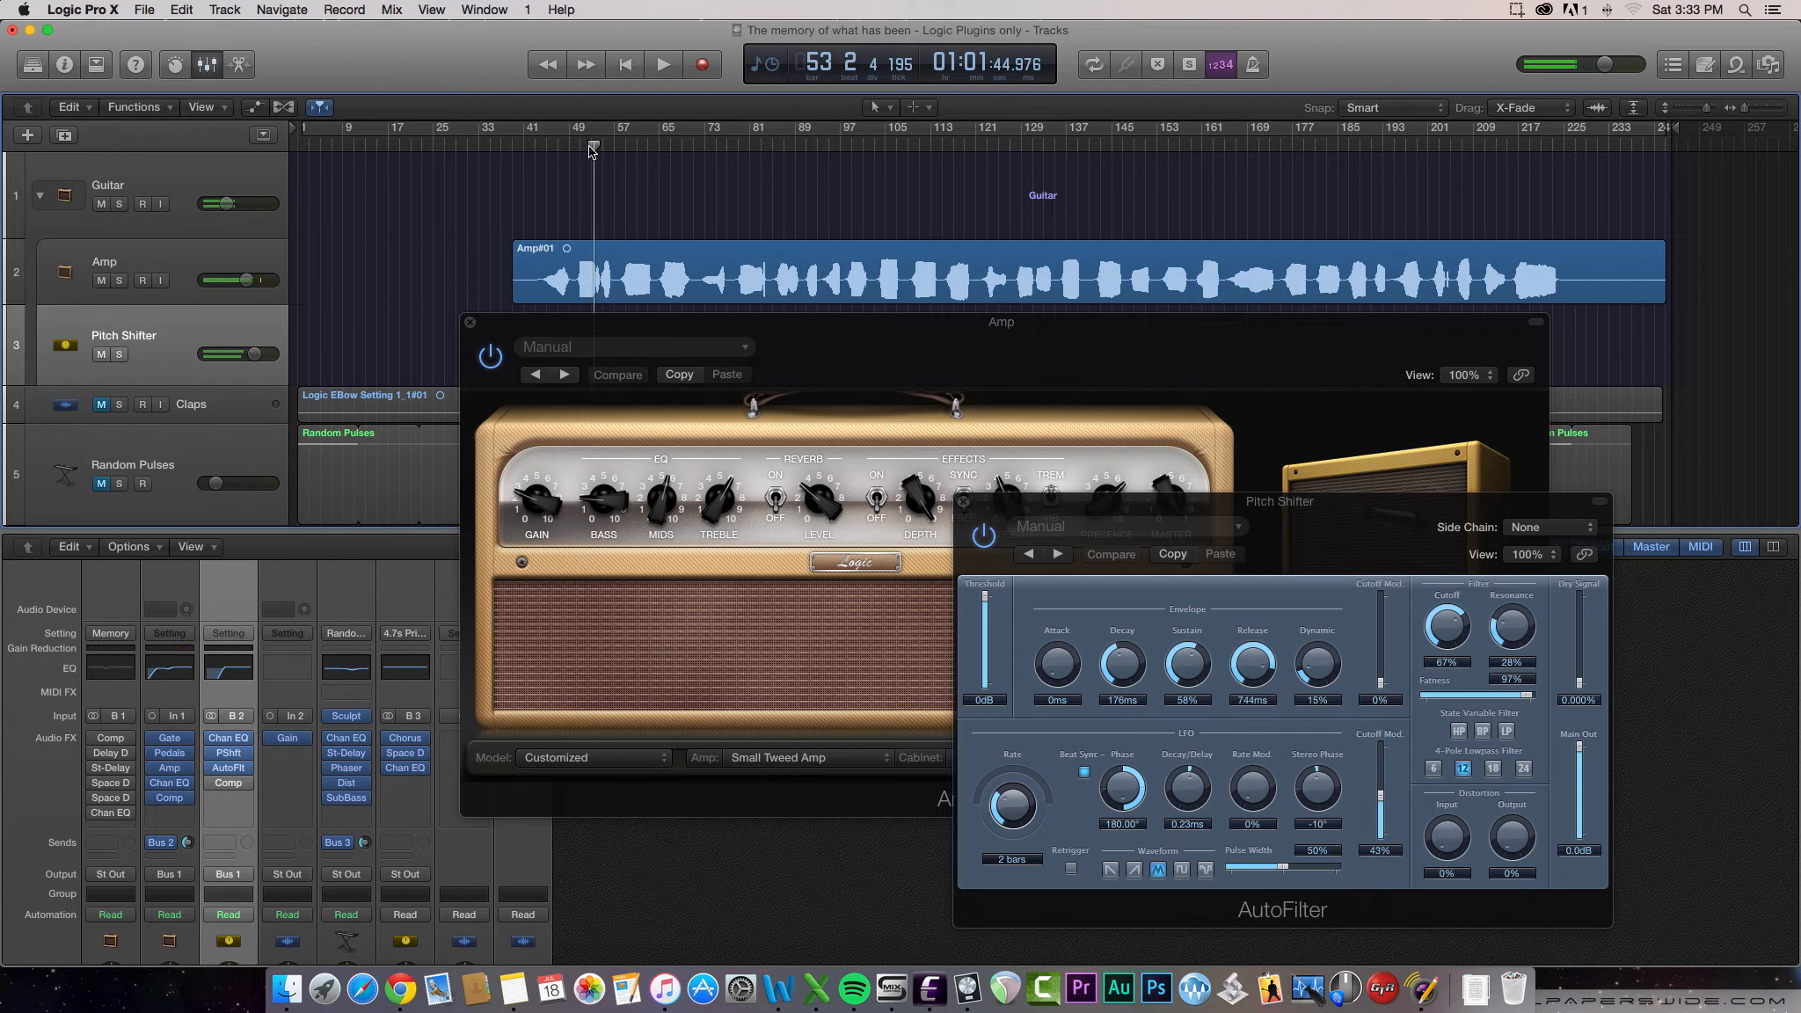
Enable the Compressor on the Pitch Shifter track, play the guitar from bar 50 with it active and close its window
{"action": "left_click_drag", "start_coordinate": [594, 148], "coordinate": [575, 148]}
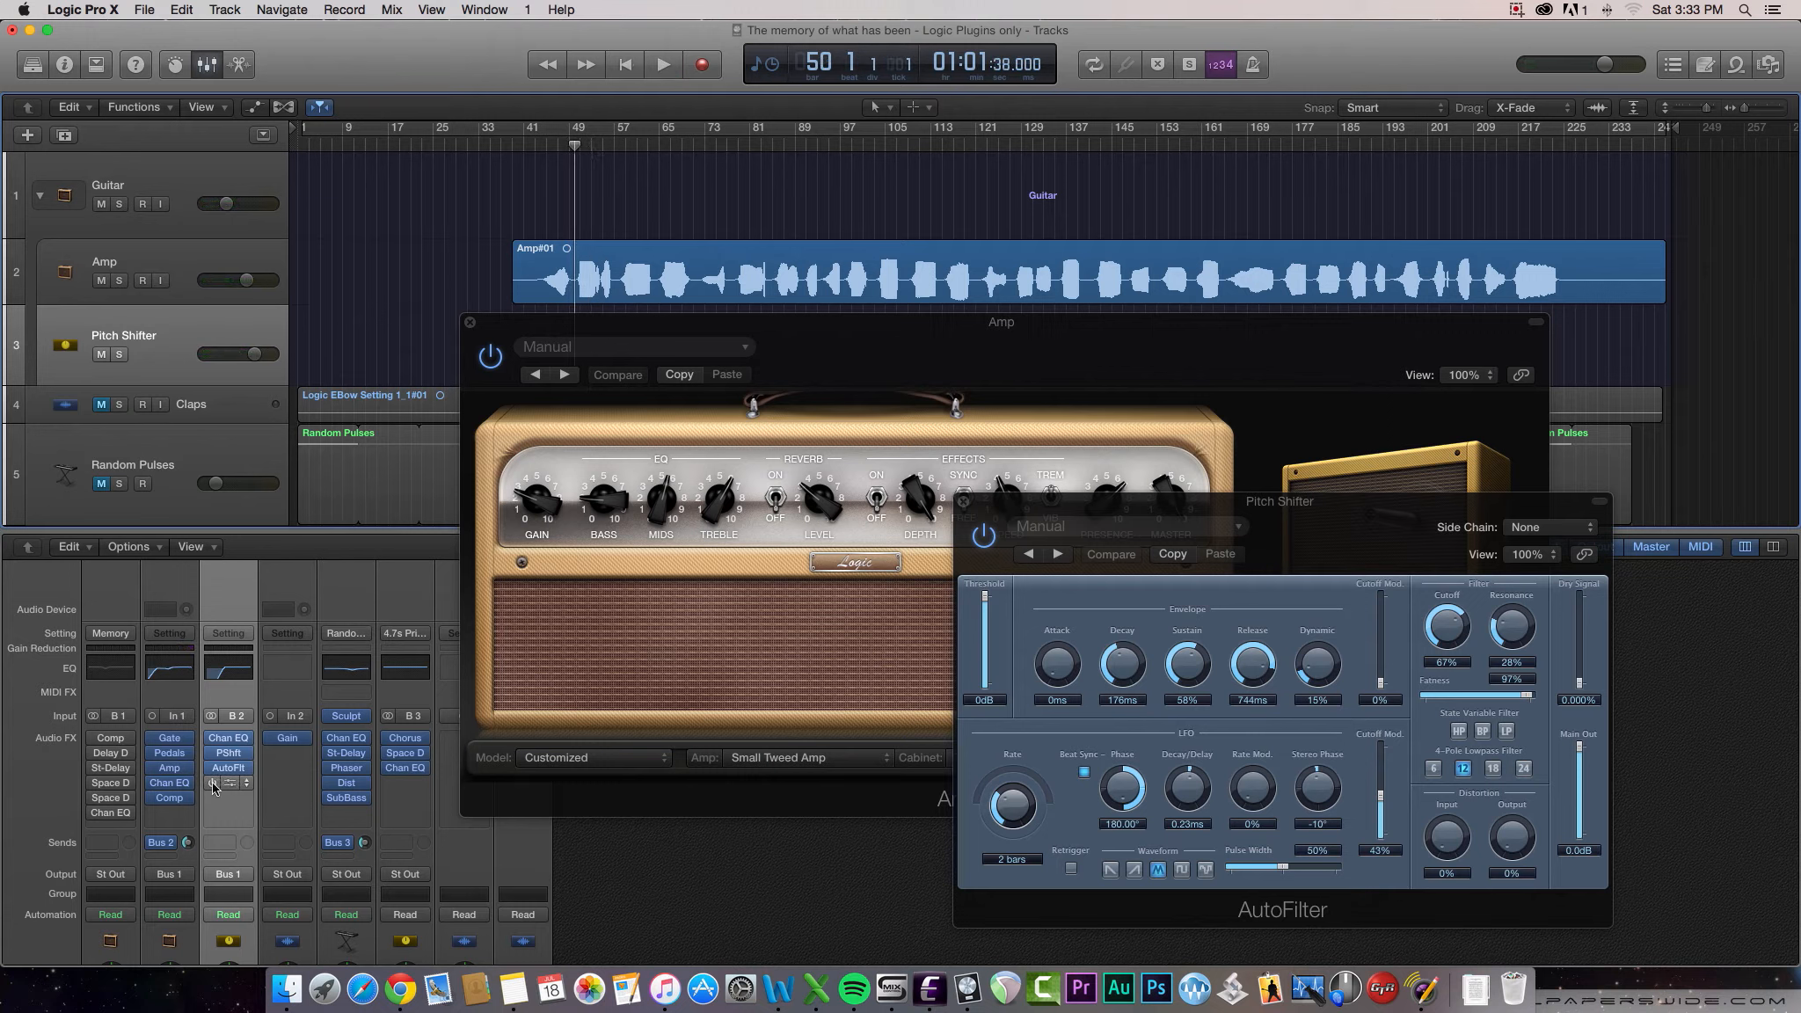
{"action": "left_click", "coordinate": [225, 789]}
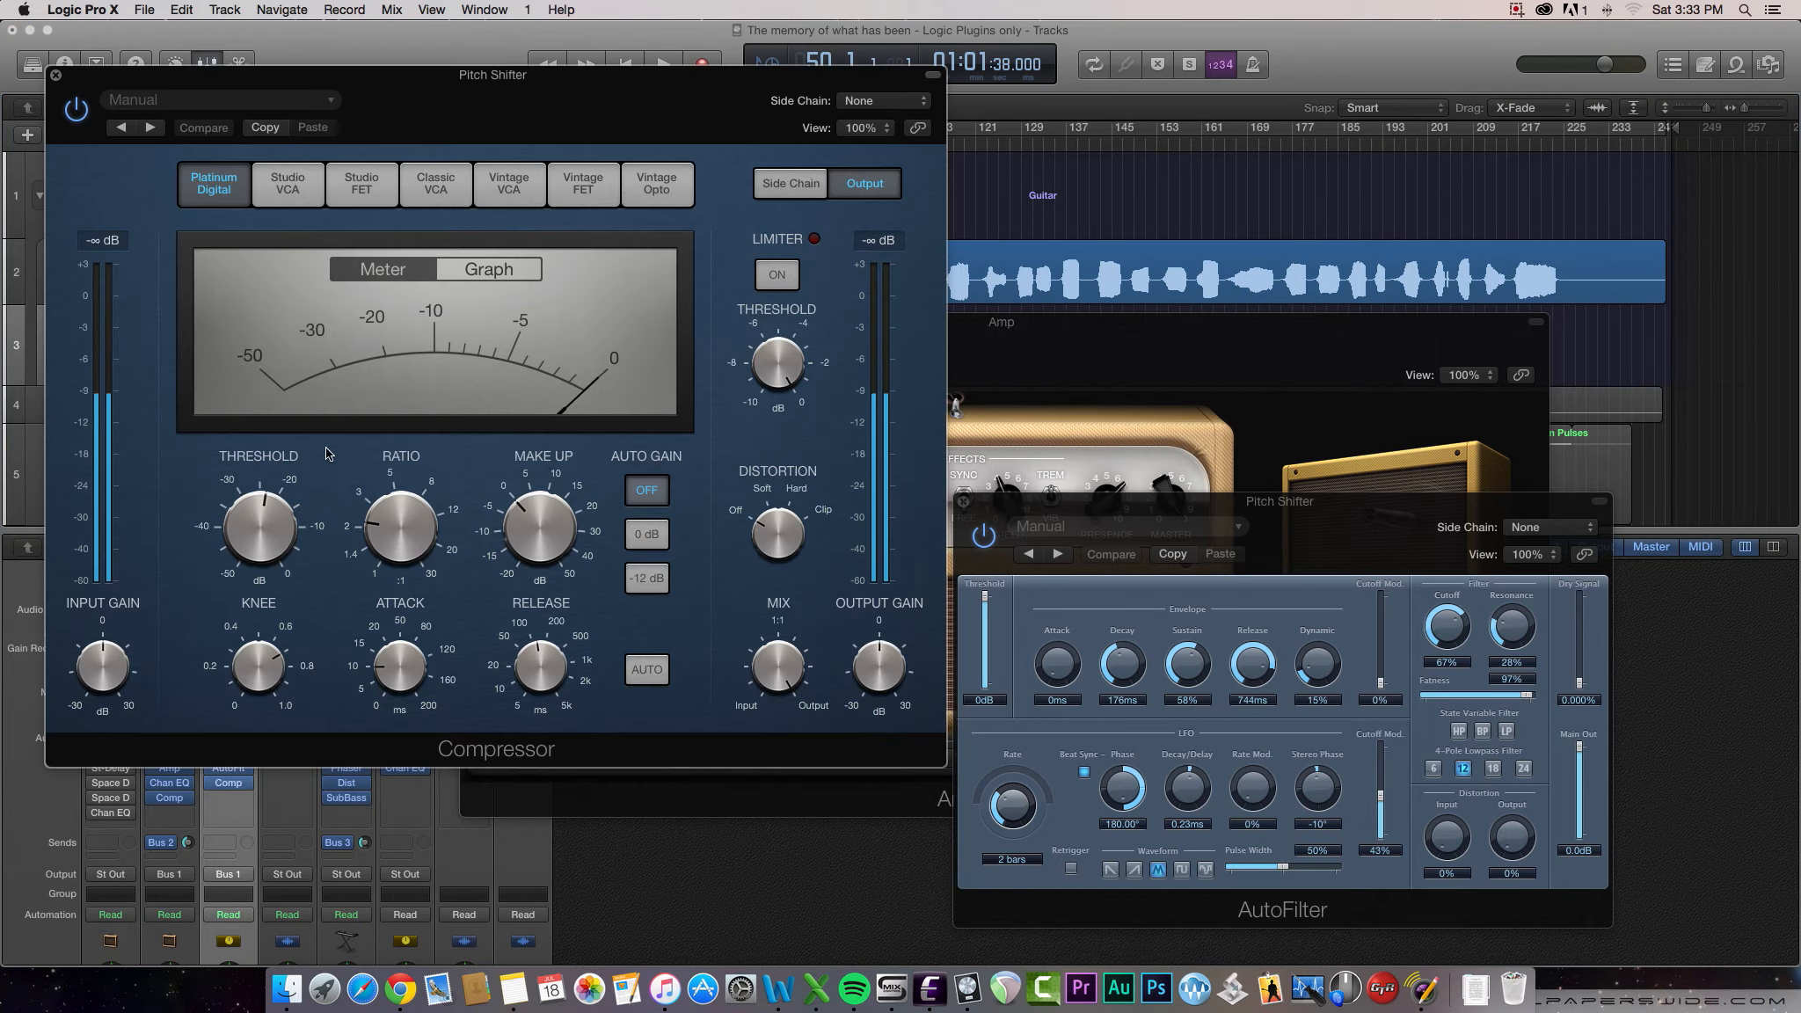
{"action": "left_click_drag", "start_coordinate": [278, 82], "coordinate": [277, 188]}
{"action": "key", "text": "space"}
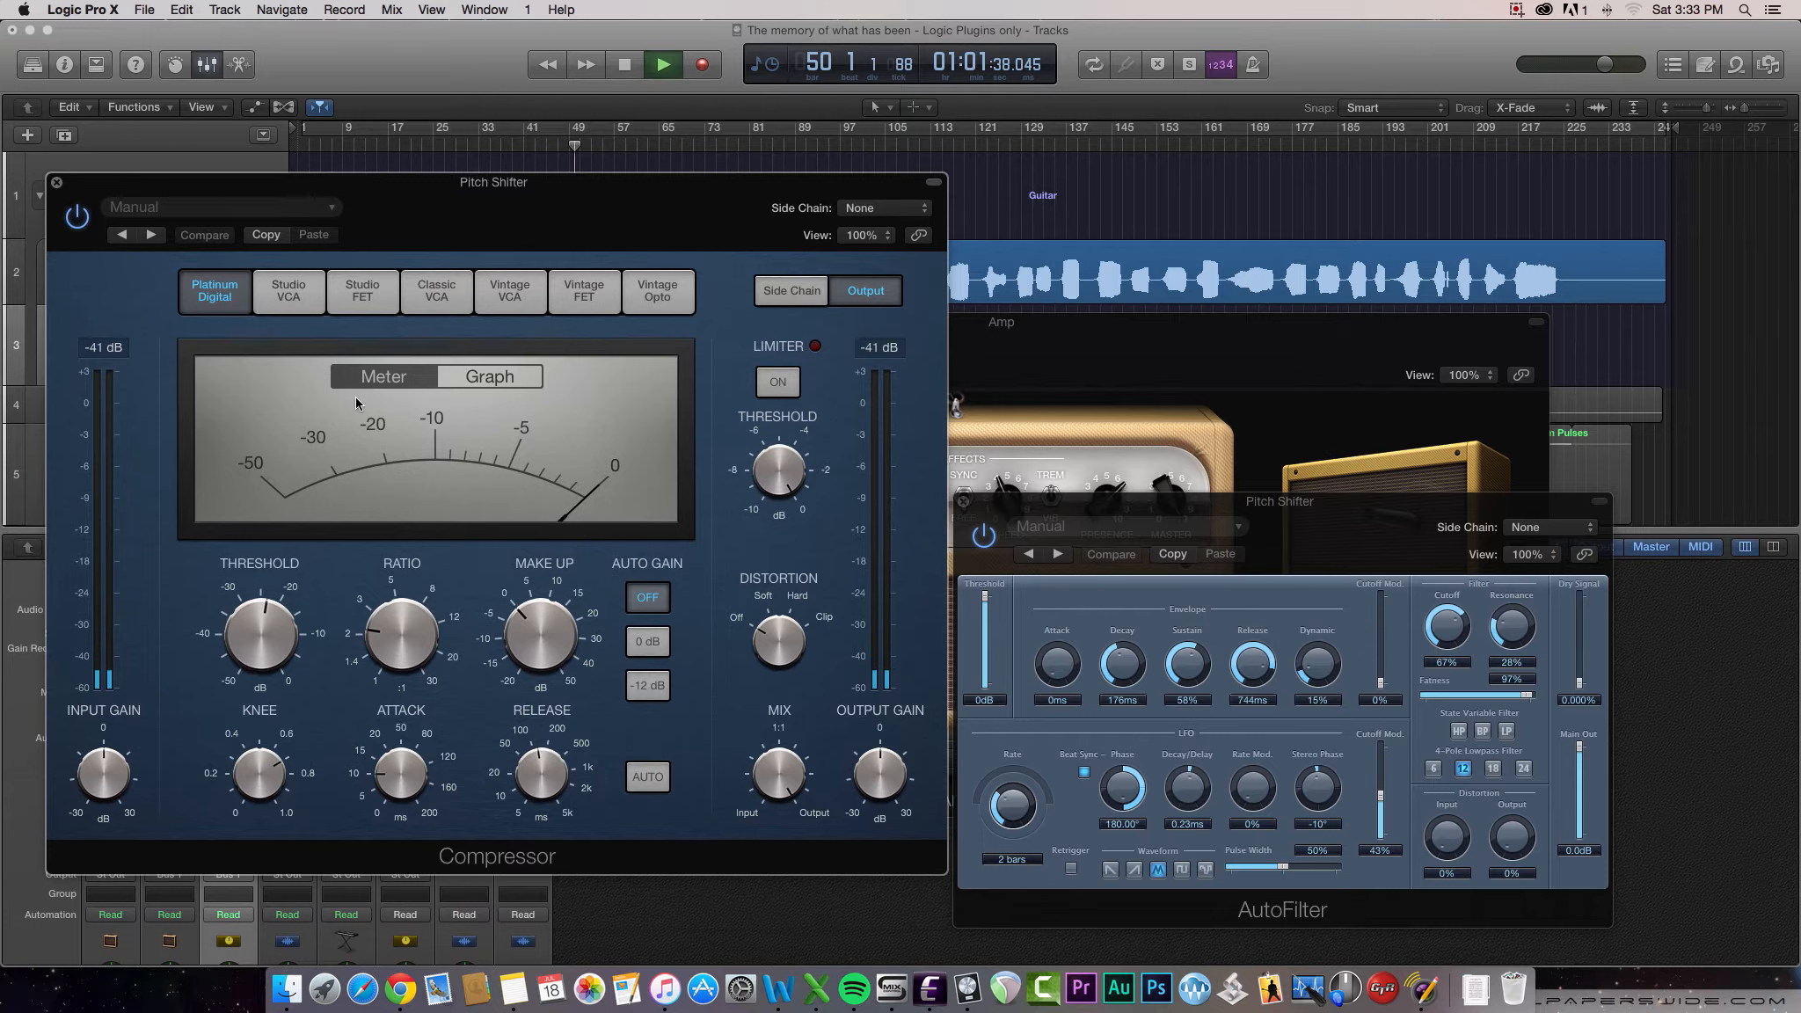
{"action": "mouse_move", "coordinate": [220, 598]}
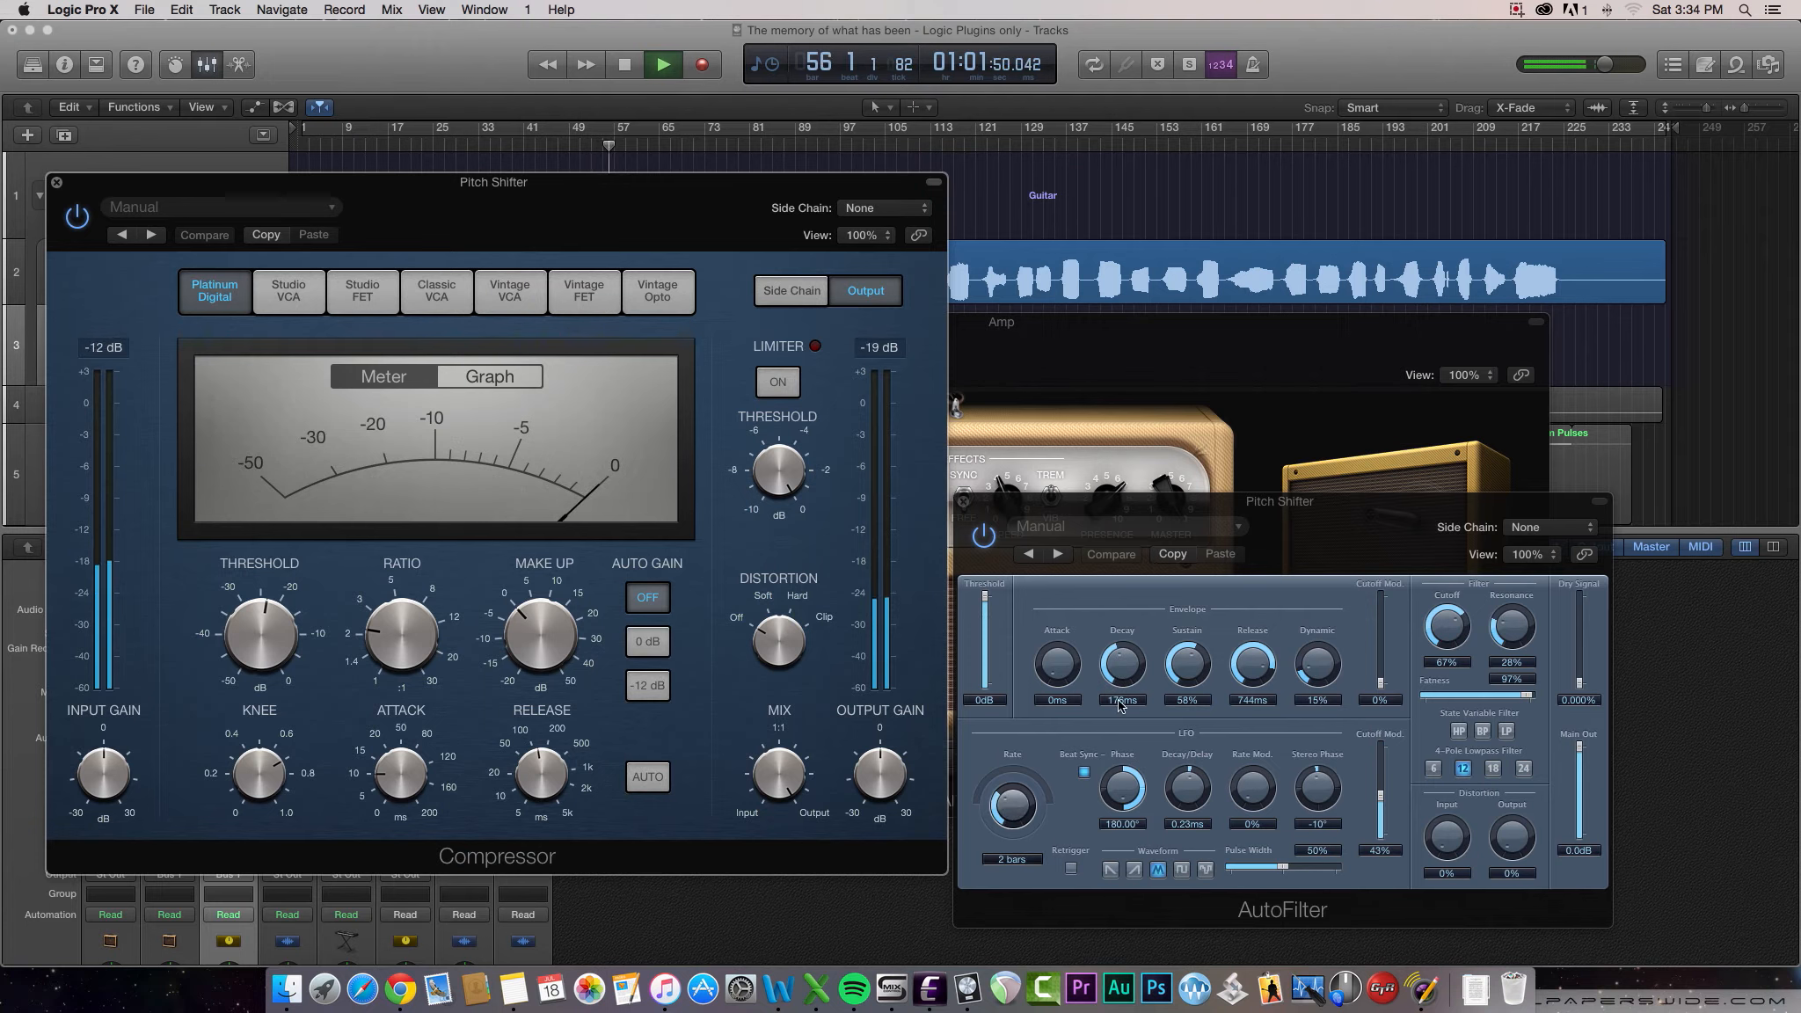
{"action": "left_click", "coordinate": [56, 182]}
{"action": "key", "text": "space"}
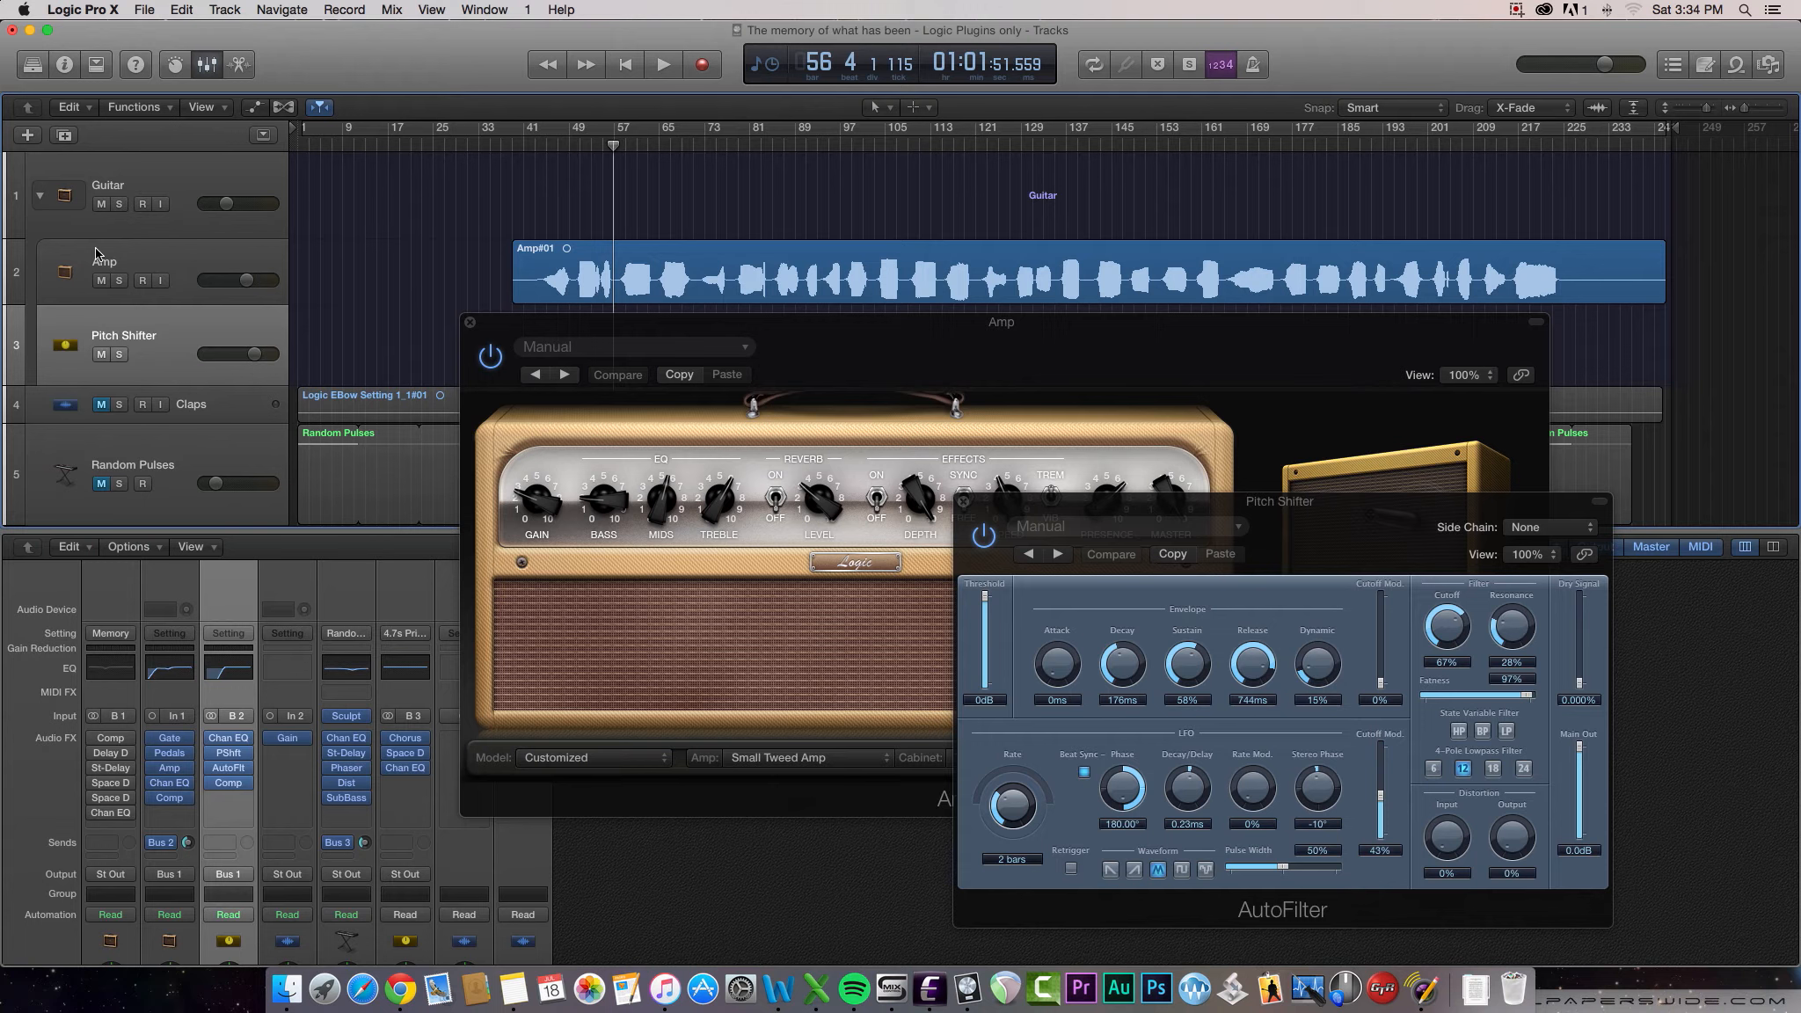
Select the Guitar track stack and collapse it to hide the Amp and Pitch Shifter subtracks
{"action": "left_click", "coordinate": [40, 195]}
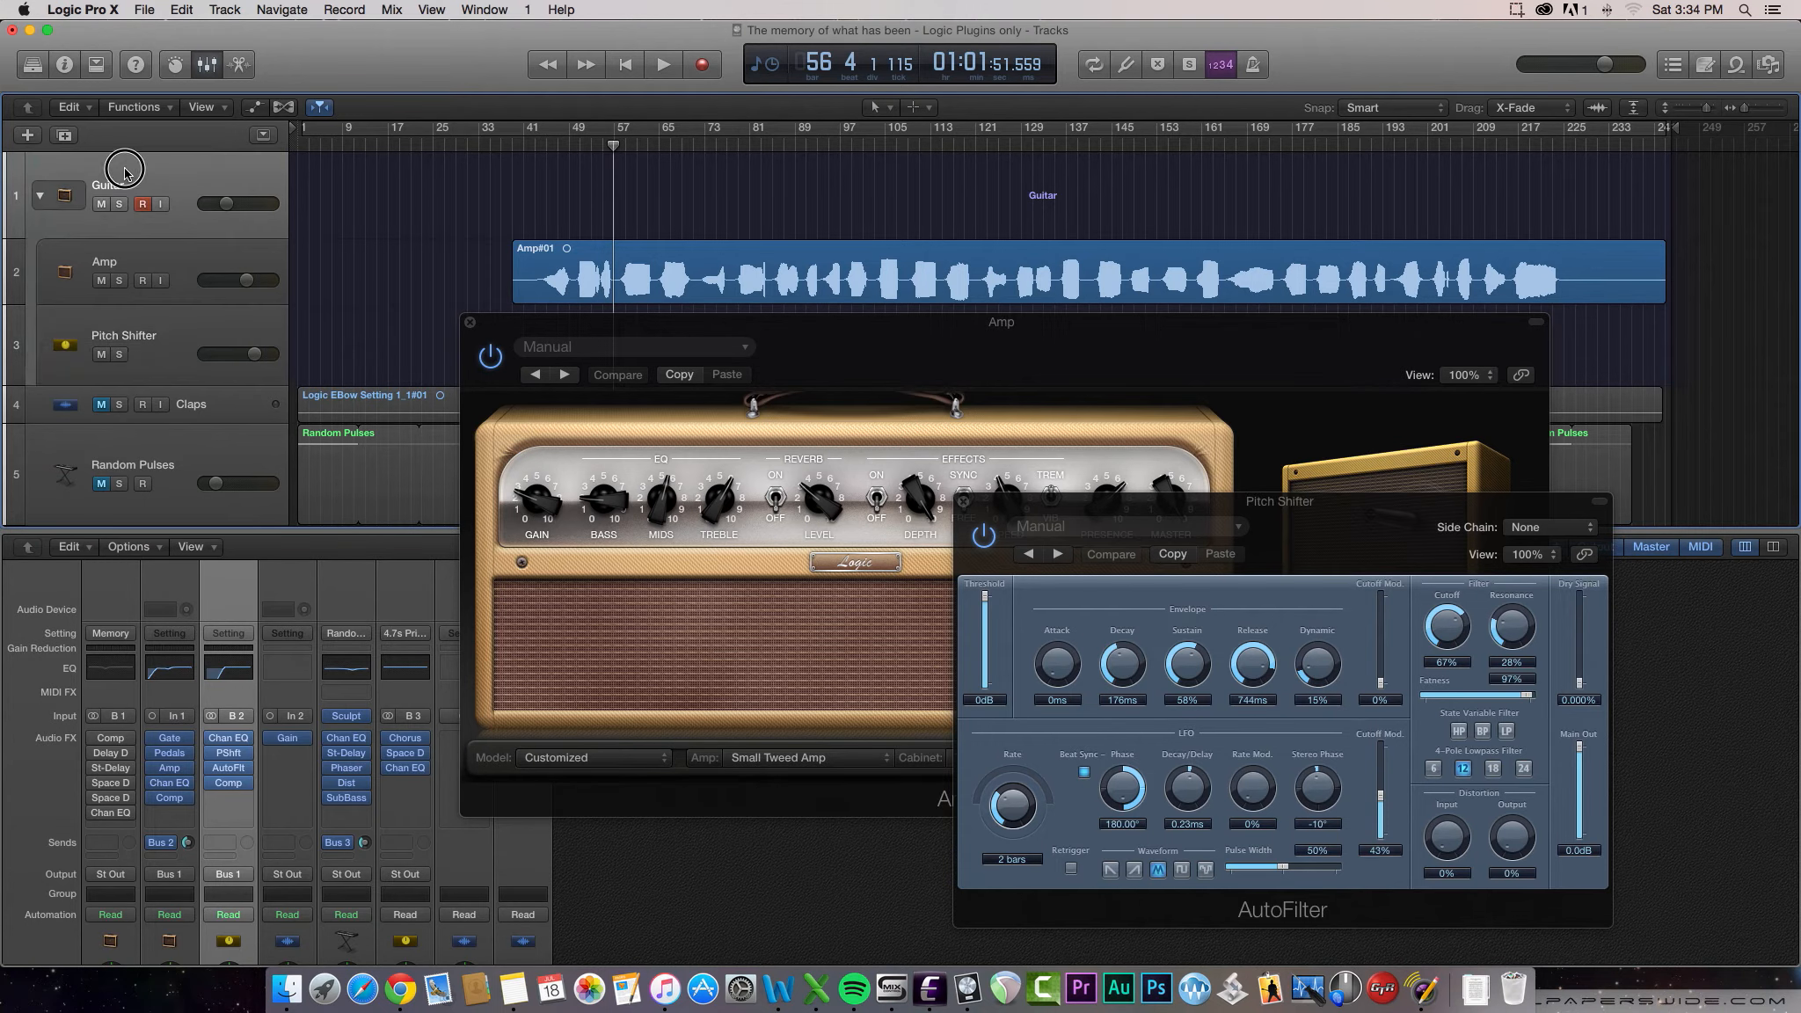
{"action": "left_click", "coordinate": [40, 196]}
{"action": "left_click", "coordinate": [40, 196]}
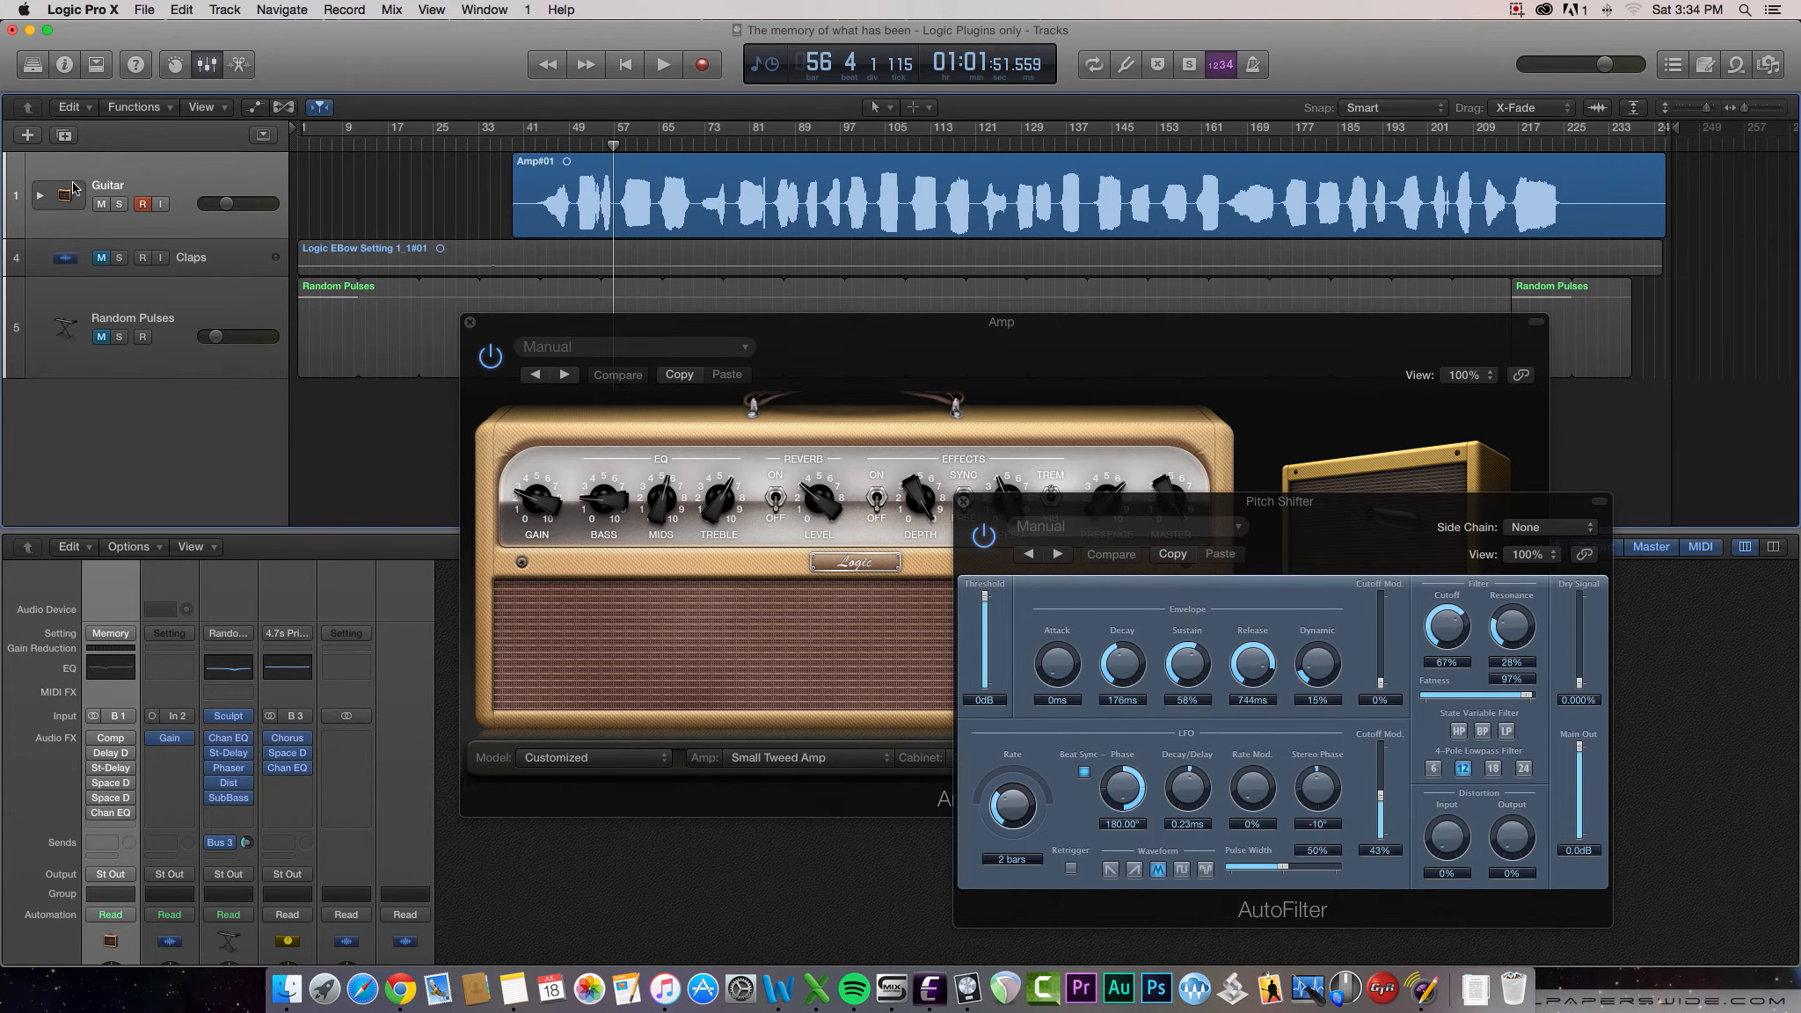
{"action": "left_click", "coordinate": [43, 199]}
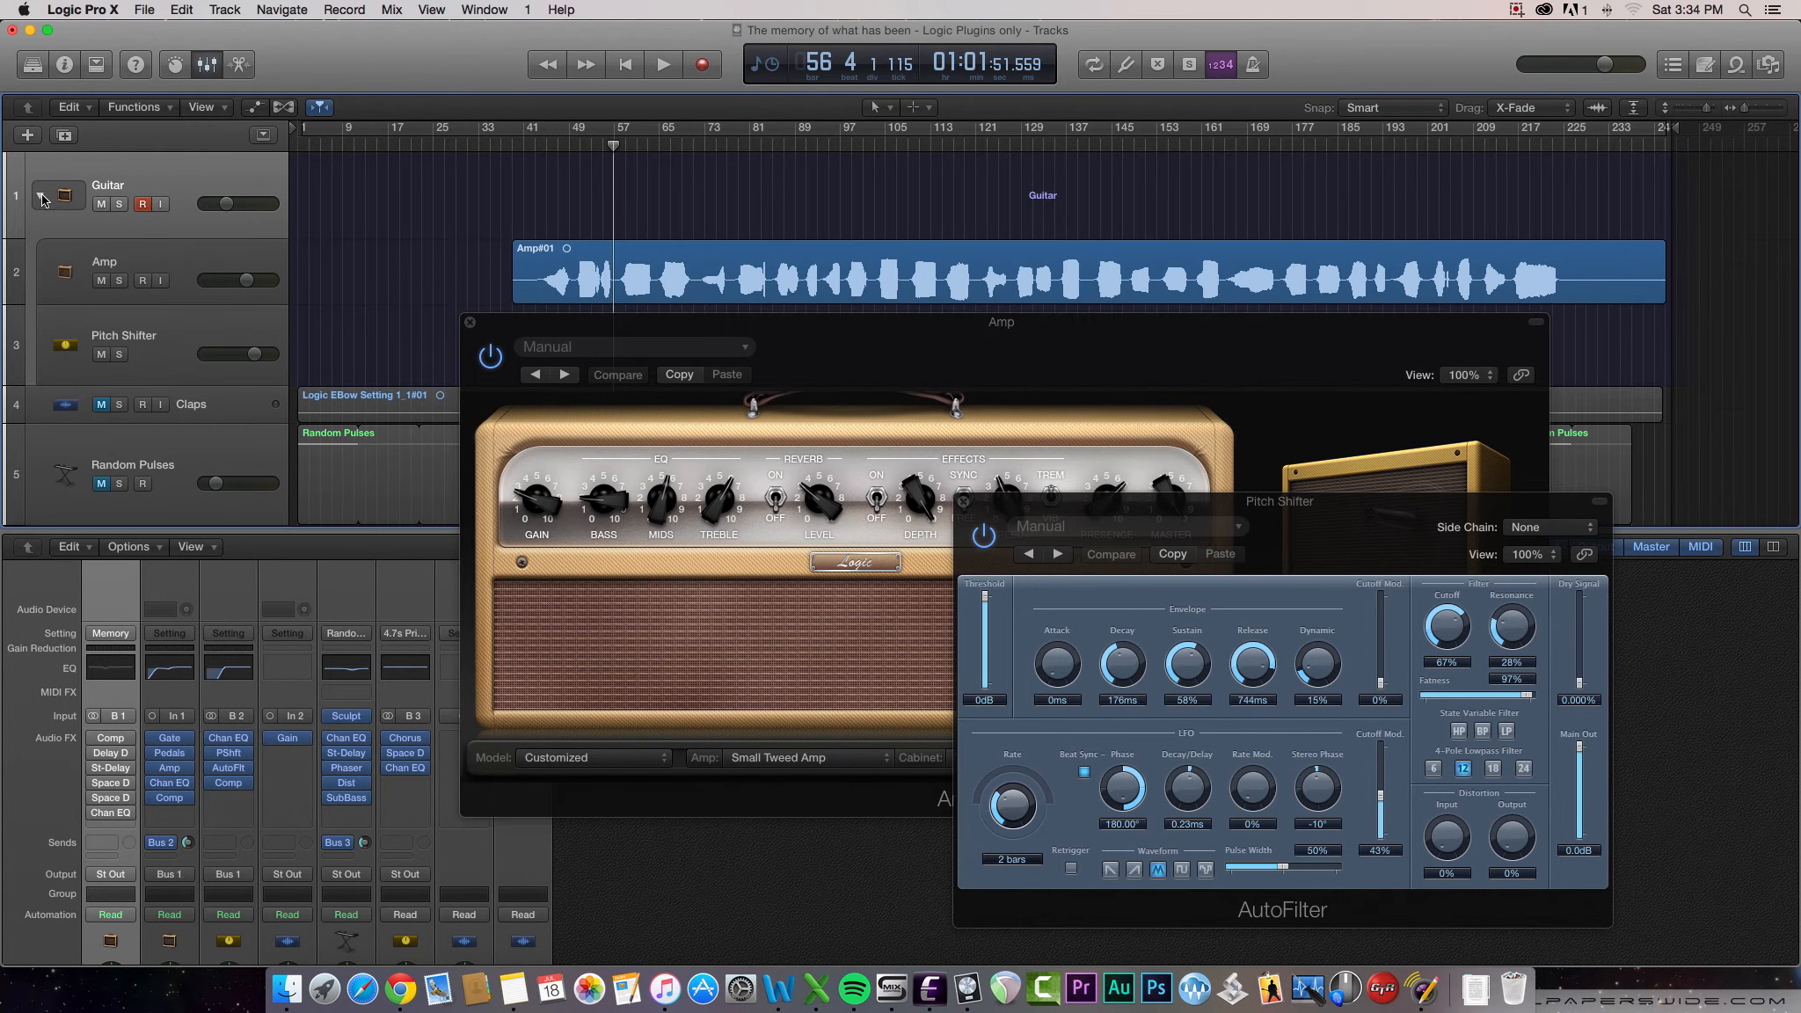
{"action": "left_click", "coordinate": [43, 198]}
Enable the Compressor on the Guitar stack, check its gain reduction during playback from bar 51 and close its window
{"action": "mouse_move", "coordinate": [111, 743]}
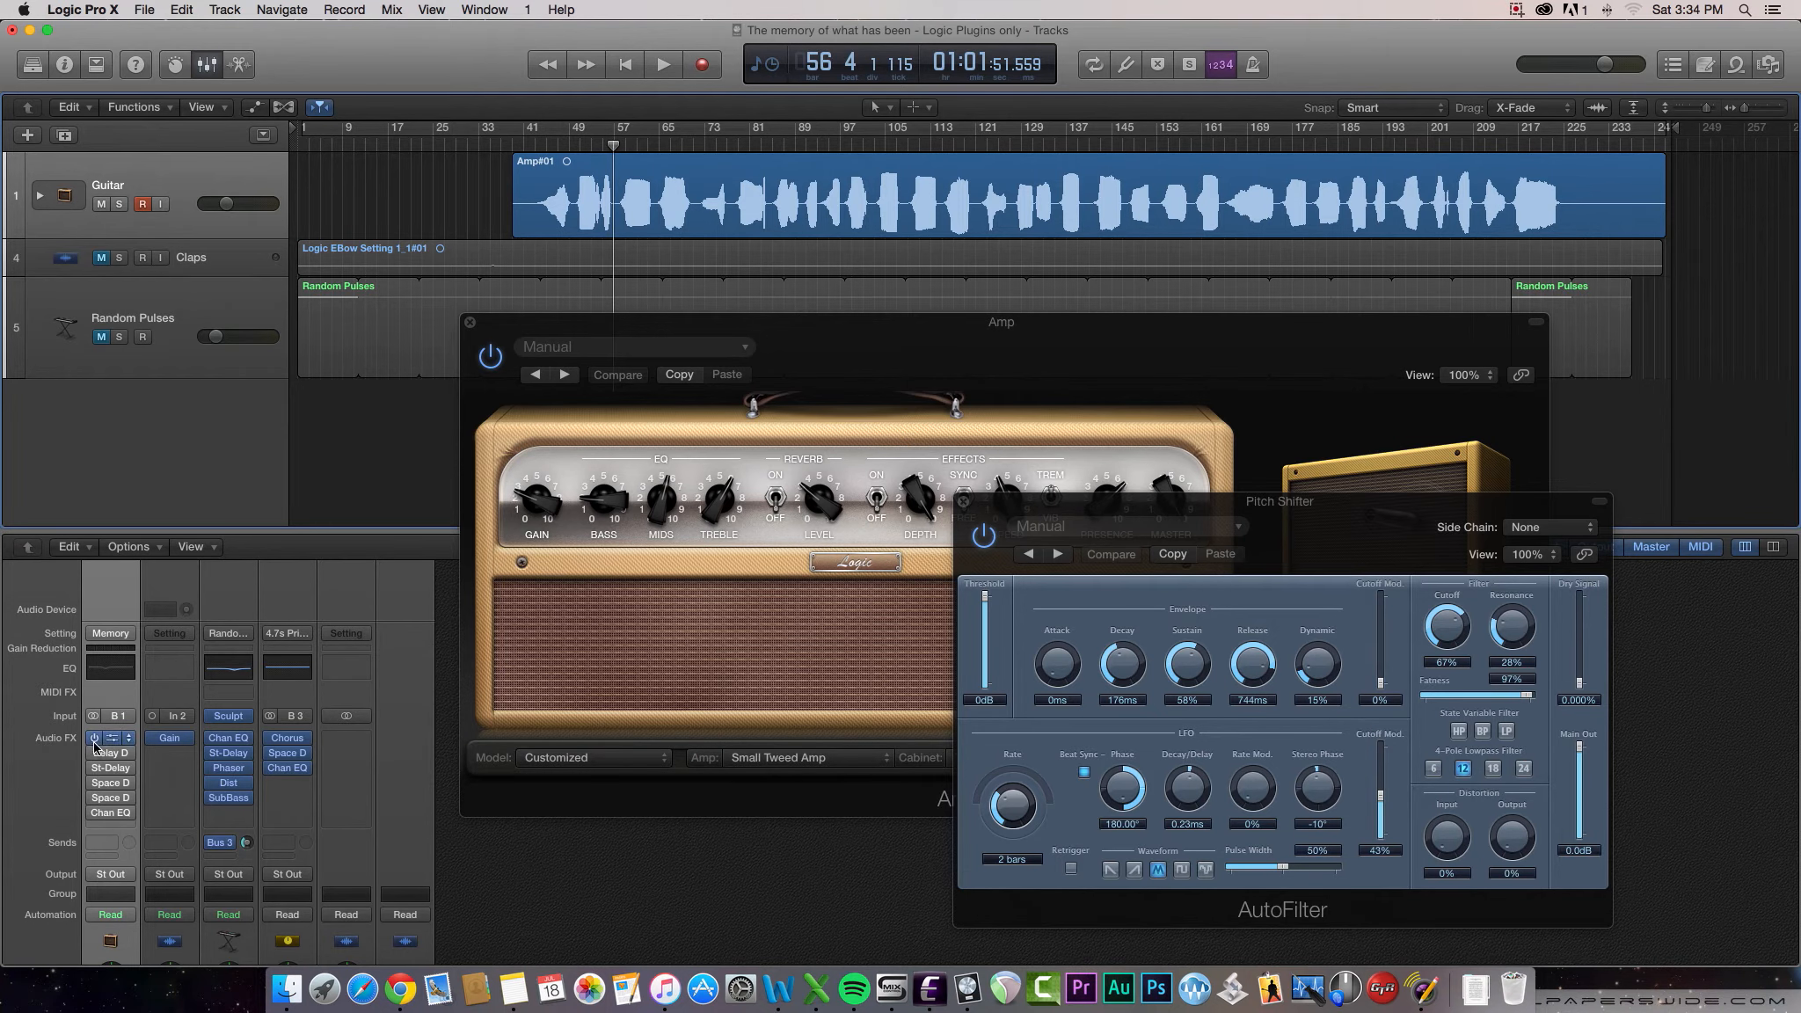
{"action": "left_click", "coordinate": [111, 743]}
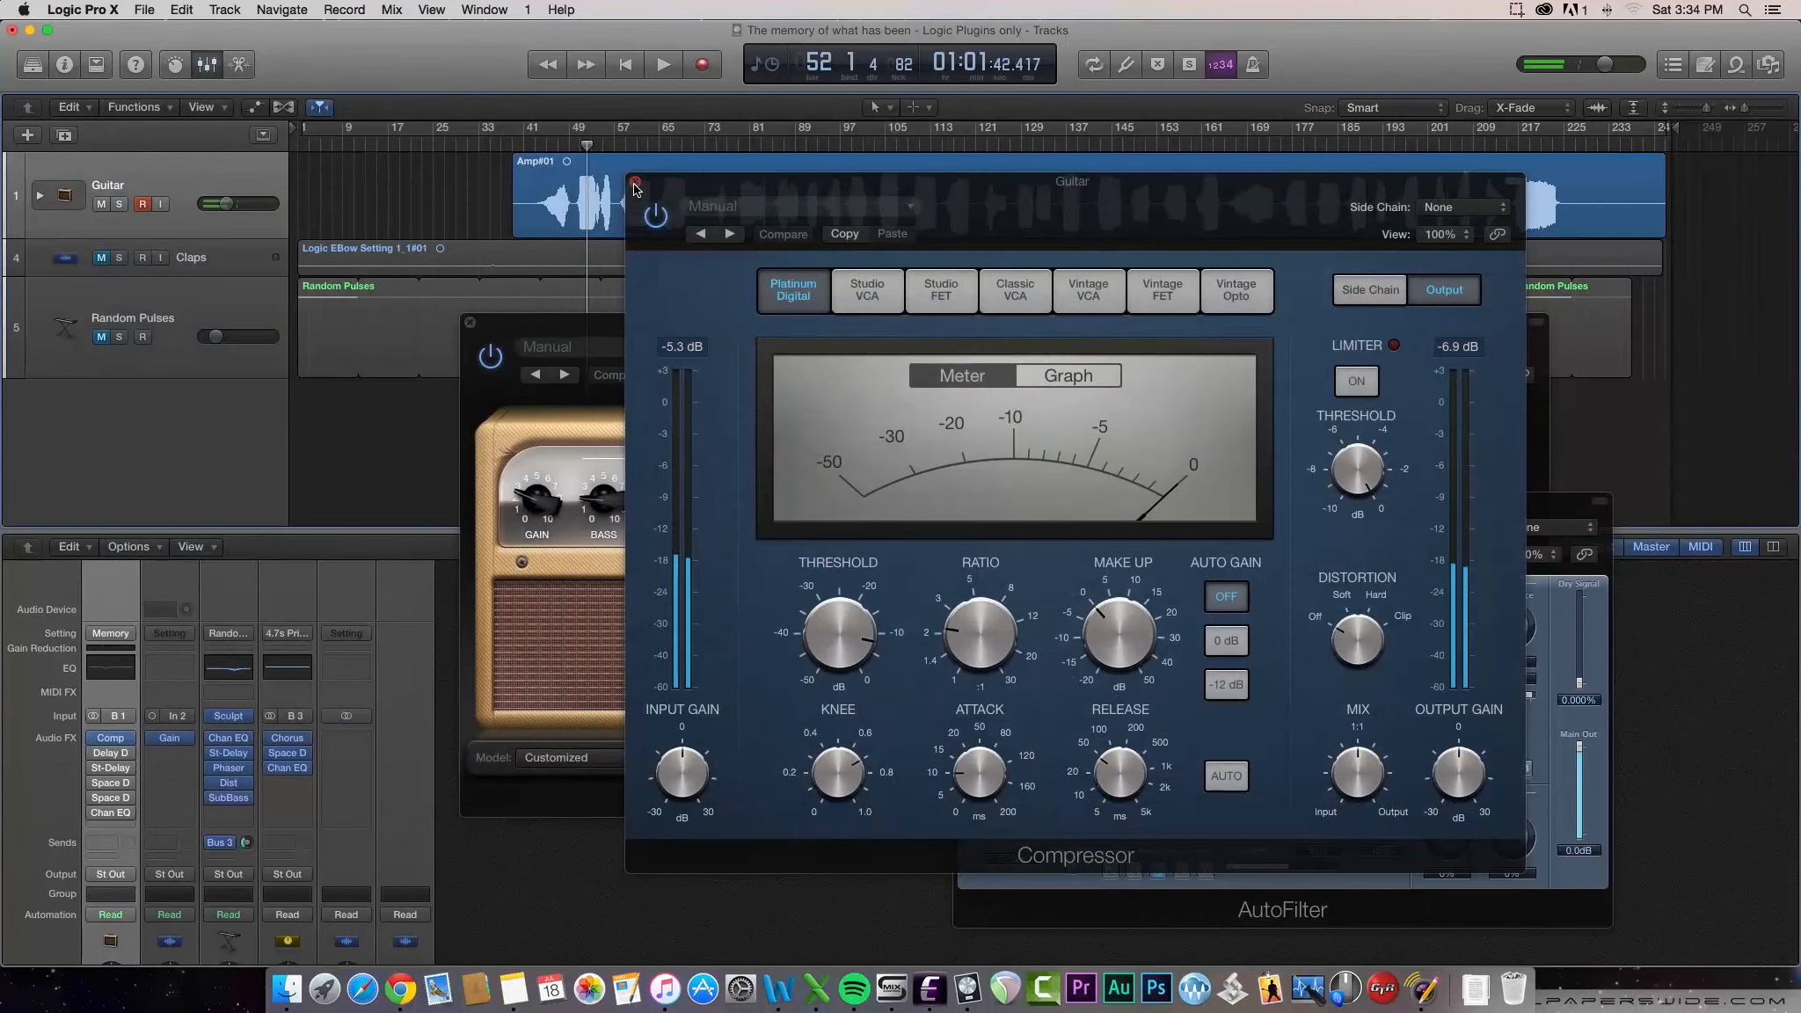
{"action": "left_click", "coordinate": [579, 145]}
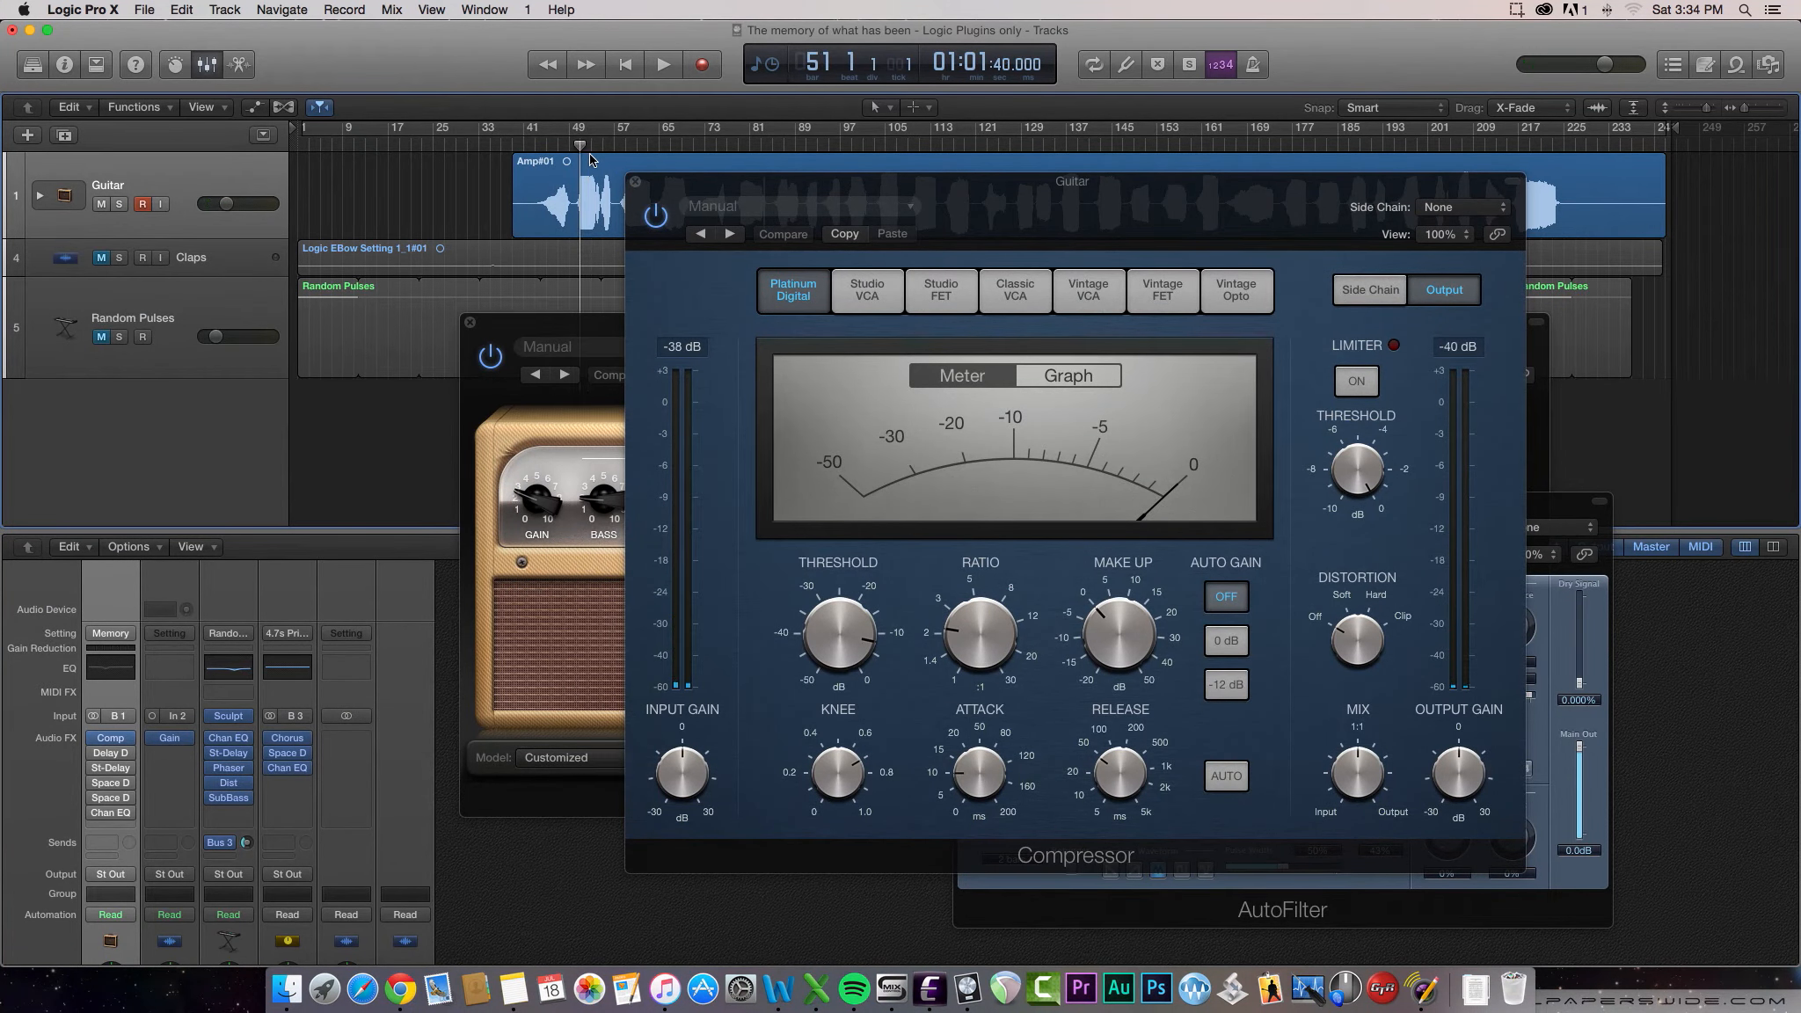
{"action": "key", "text": "space"}
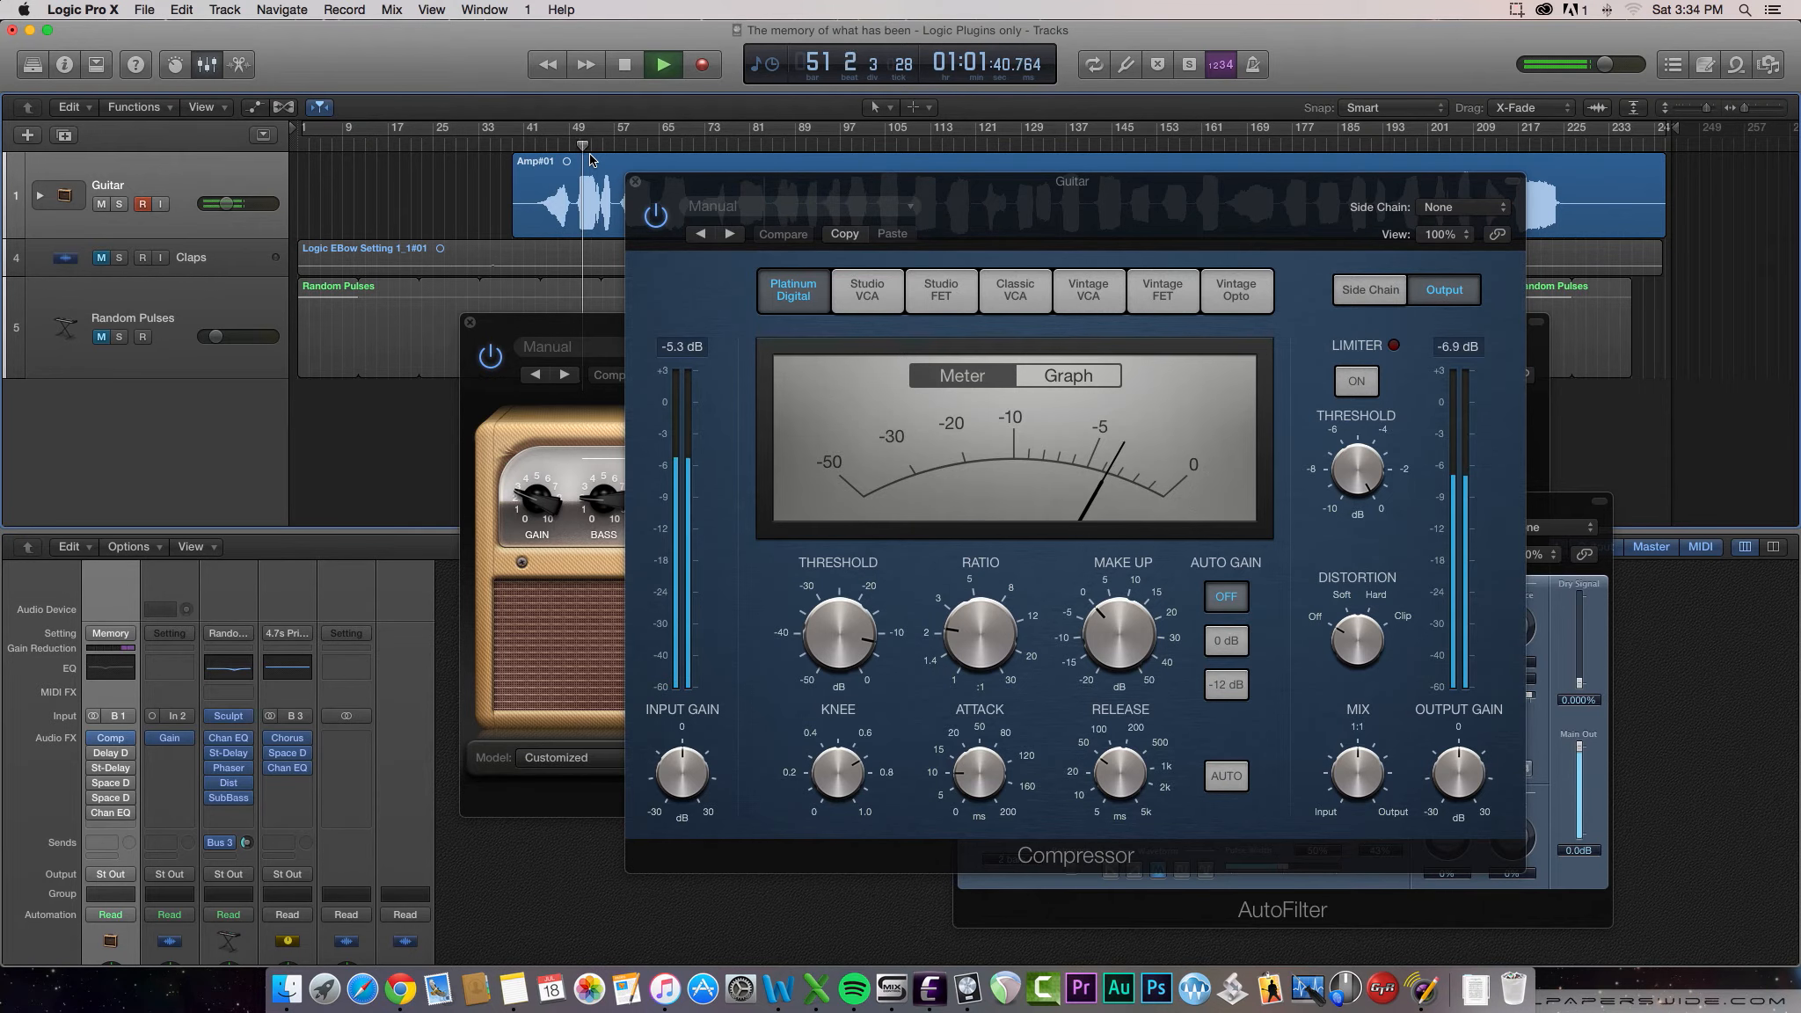
{"action": "key", "text": "space"}
{"action": "left_click", "coordinate": [635, 181]}
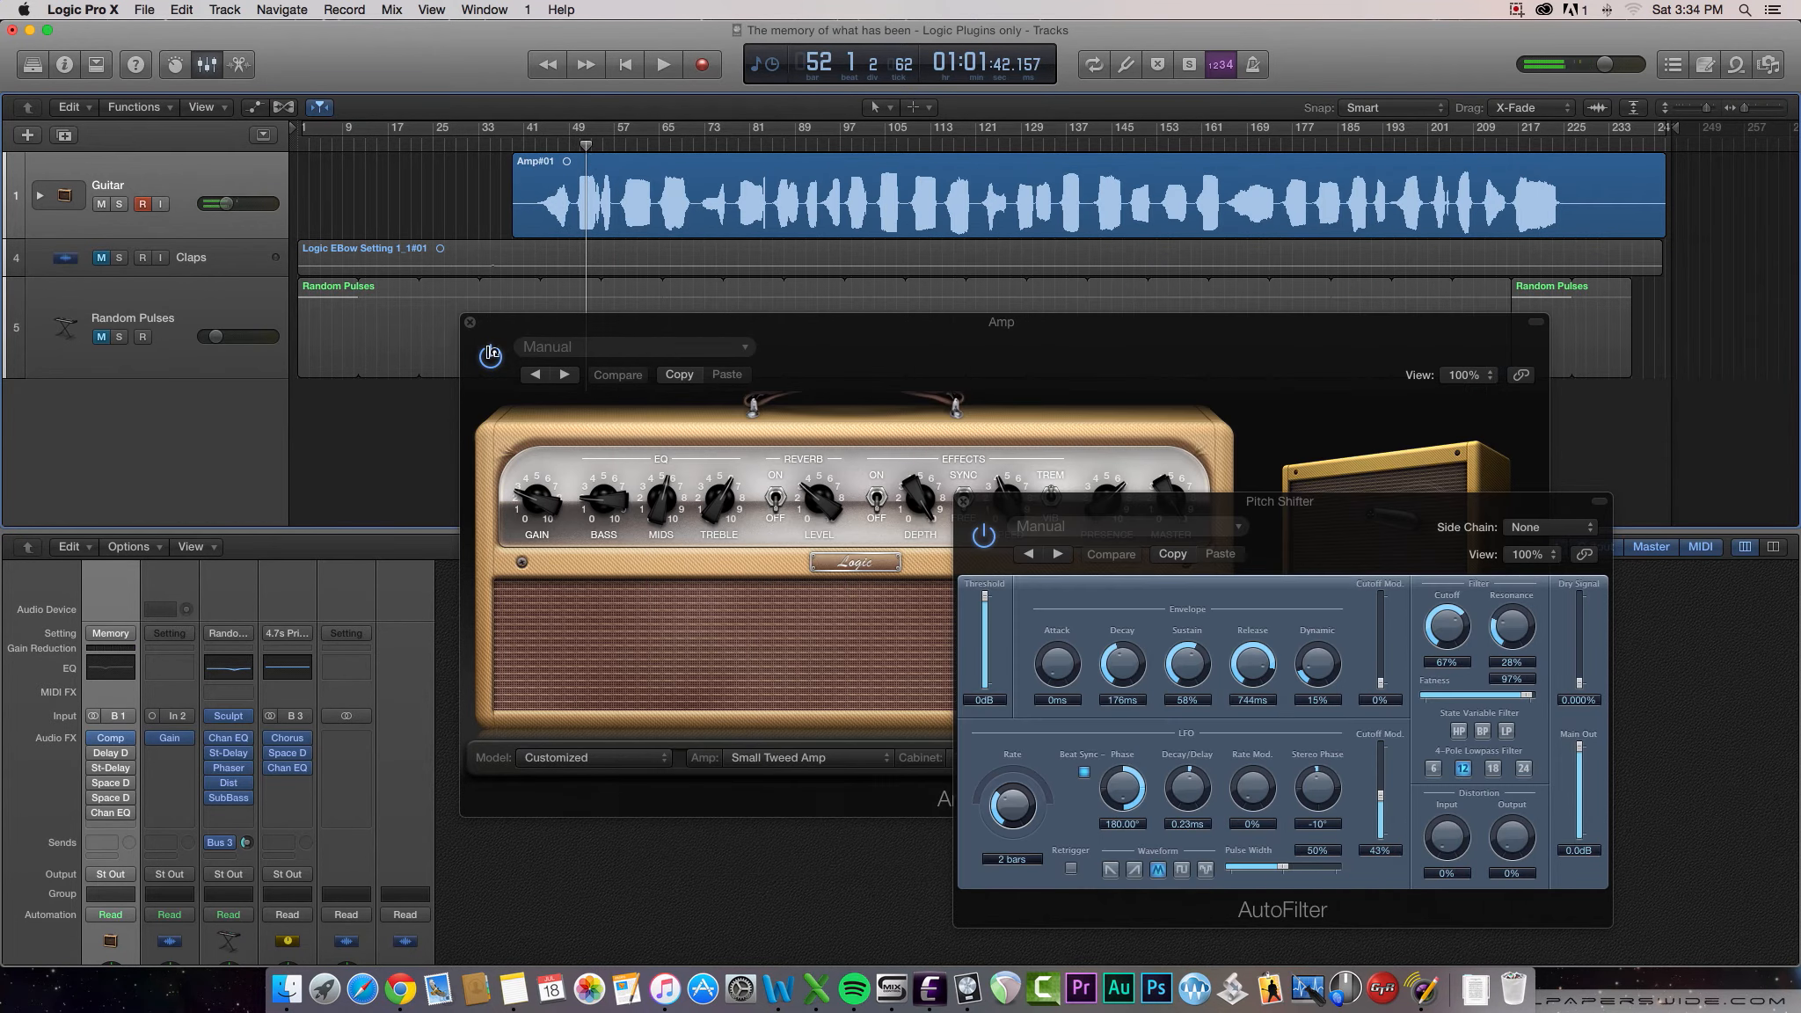
Enable Delay Designer on the Guitar stack with the Jungle Delay preset and review the transposition of its delay taps
{"action": "mouse_move", "coordinate": [96, 758]}
{"action": "left_click", "coordinate": [114, 758]}
{"action": "left_click_drag", "start_coordinate": [162, 88], "coordinate": [847, 330]}
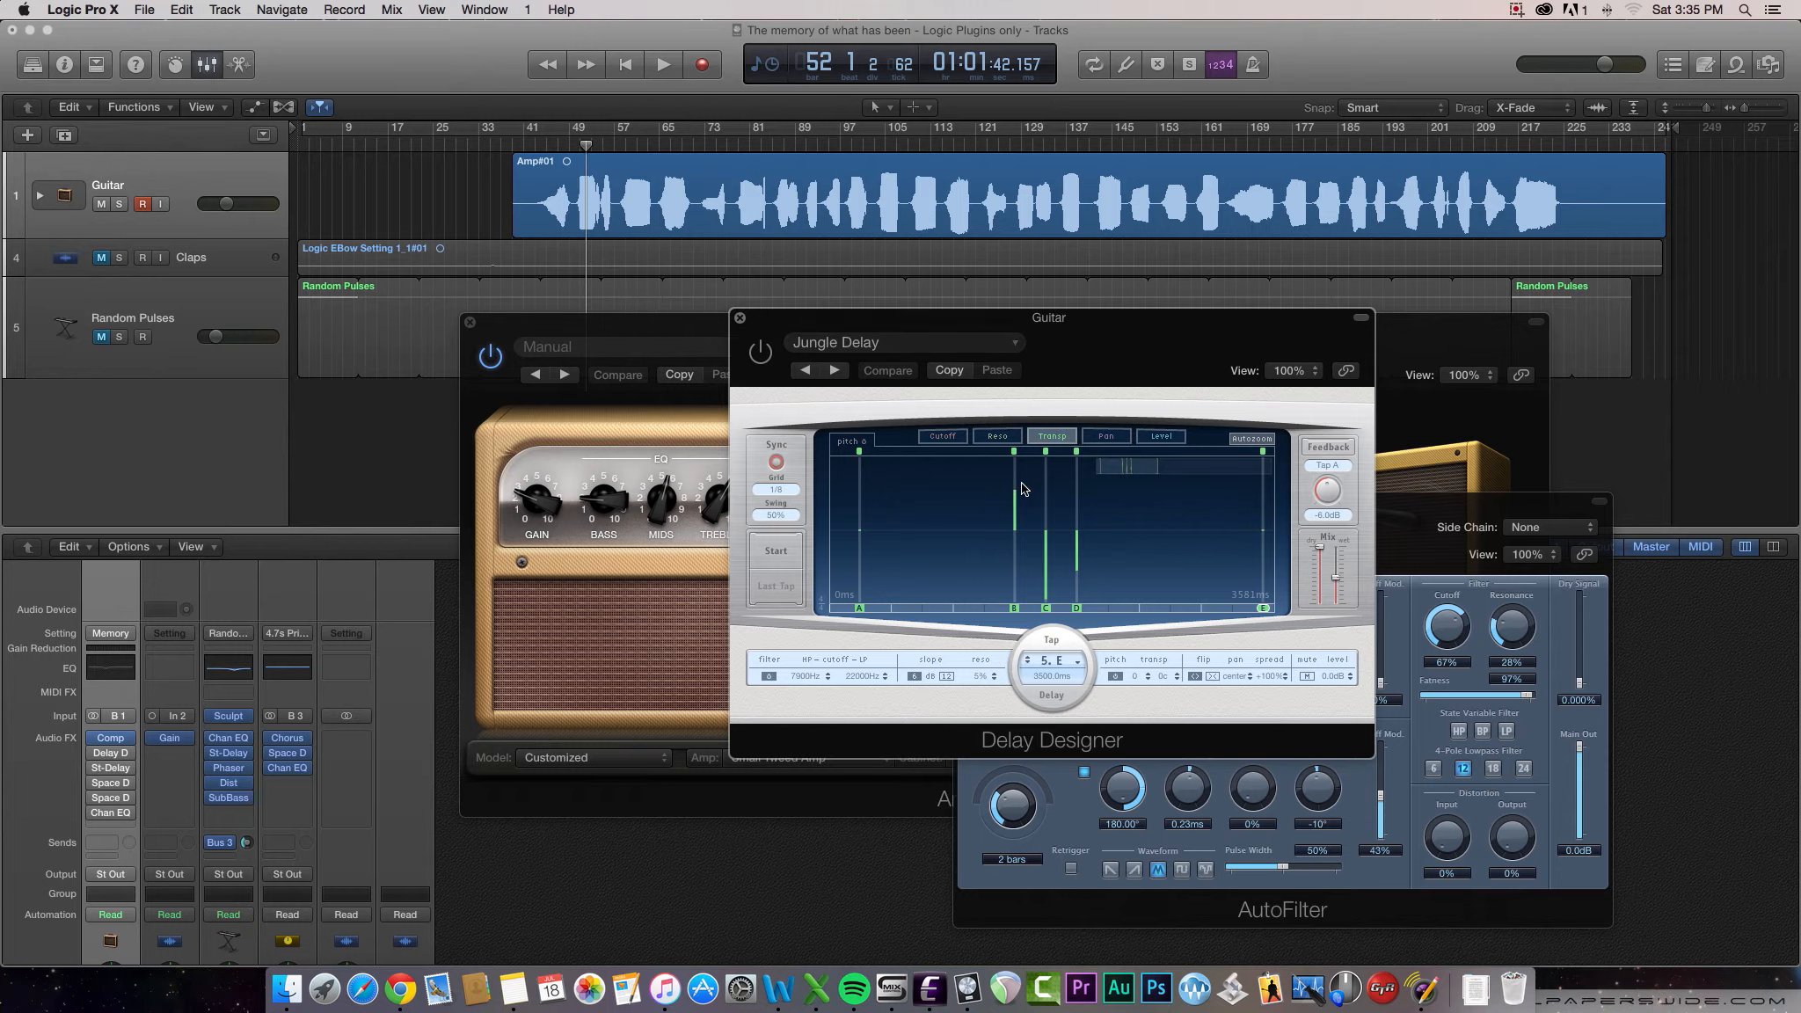
{"action": "left_click", "coordinate": [1015, 513]}
{"action": "left_click", "coordinate": [1047, 561]}
{"action": "left_click", "coordinate": [1077, 556]}
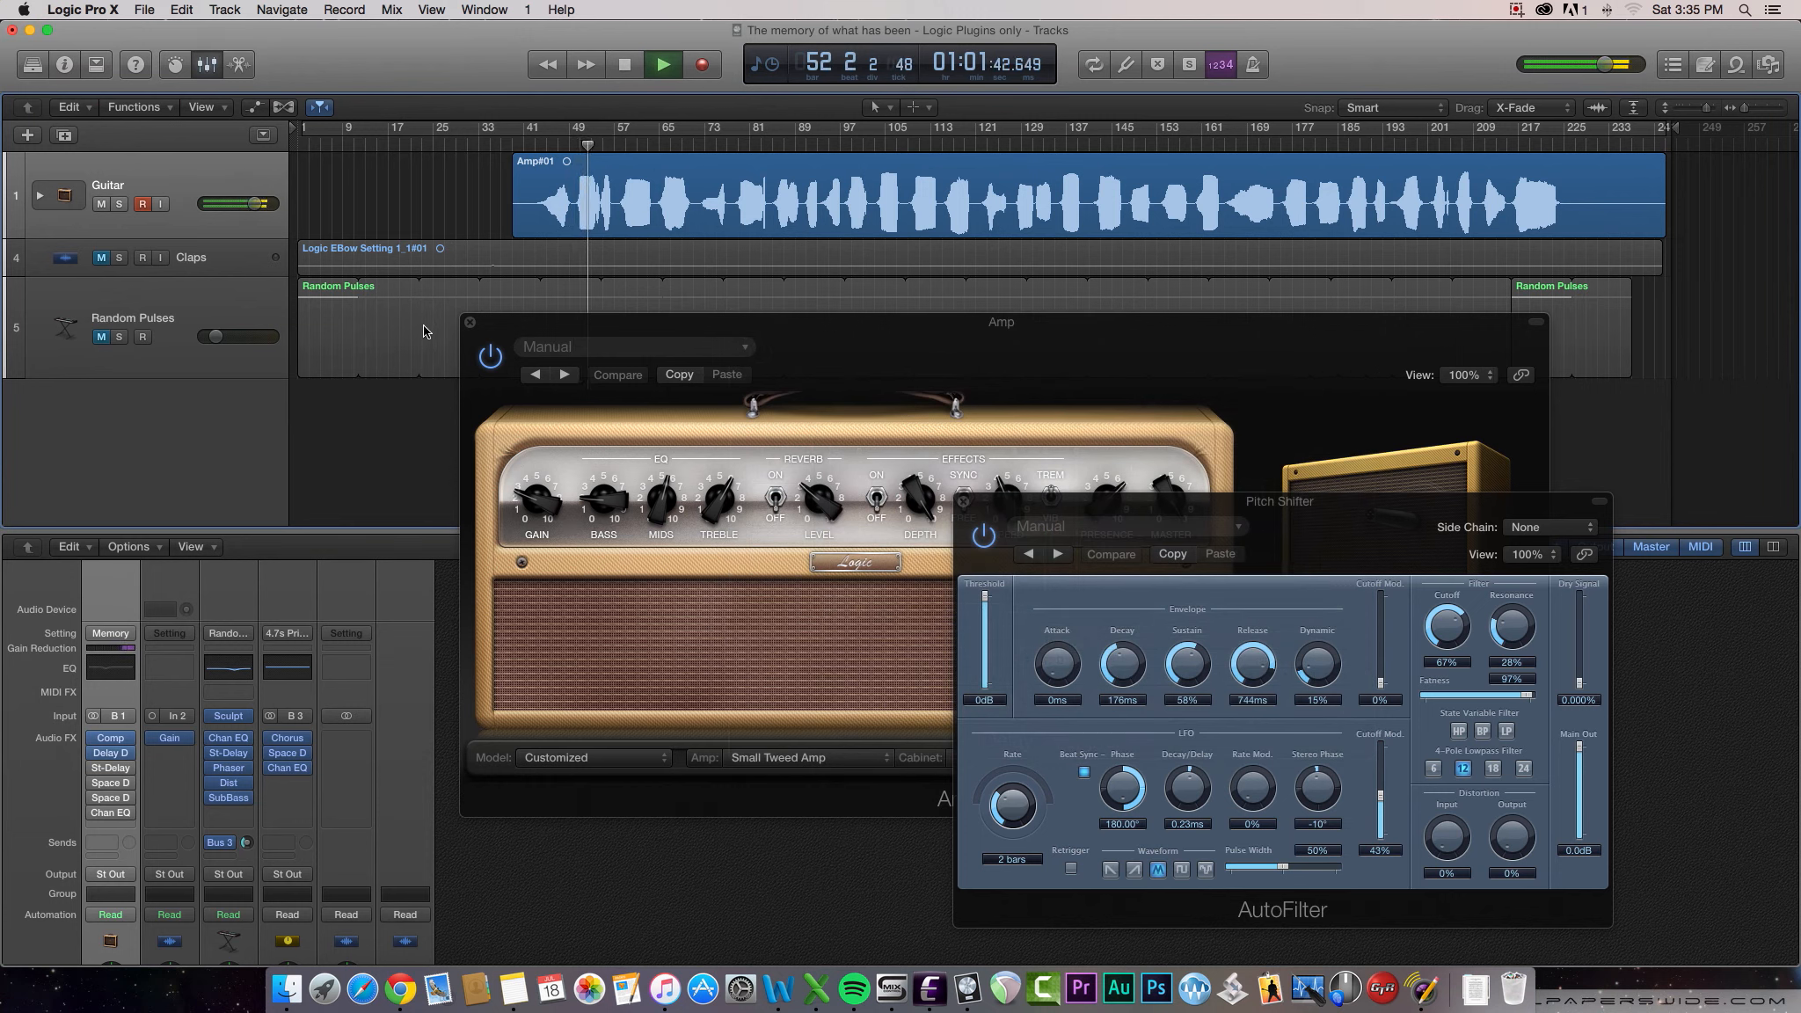
Adjust the Guitar stack's volume while playing the guitar with Delay Designer active, and stop playback
{"action": "left_click_drag", "start_coordinate": [255, 204], "coordinate": [225, 203]}
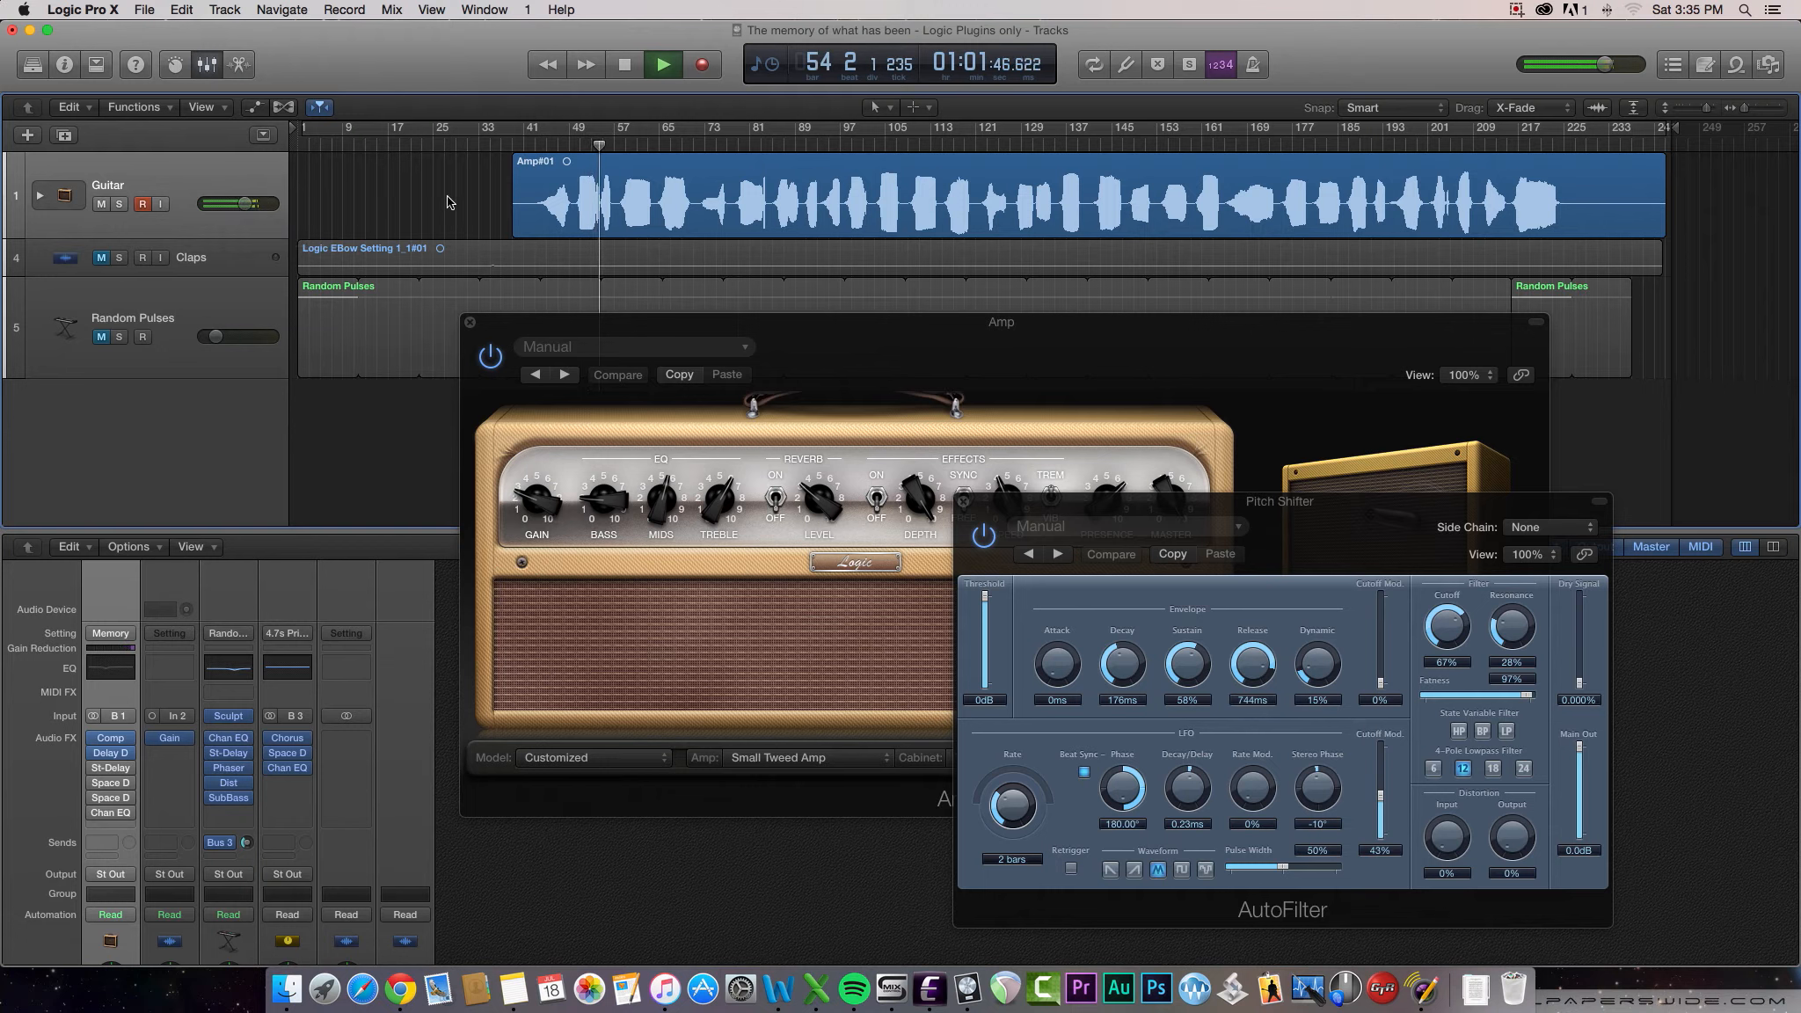
{"action": "key", "text": "space"}
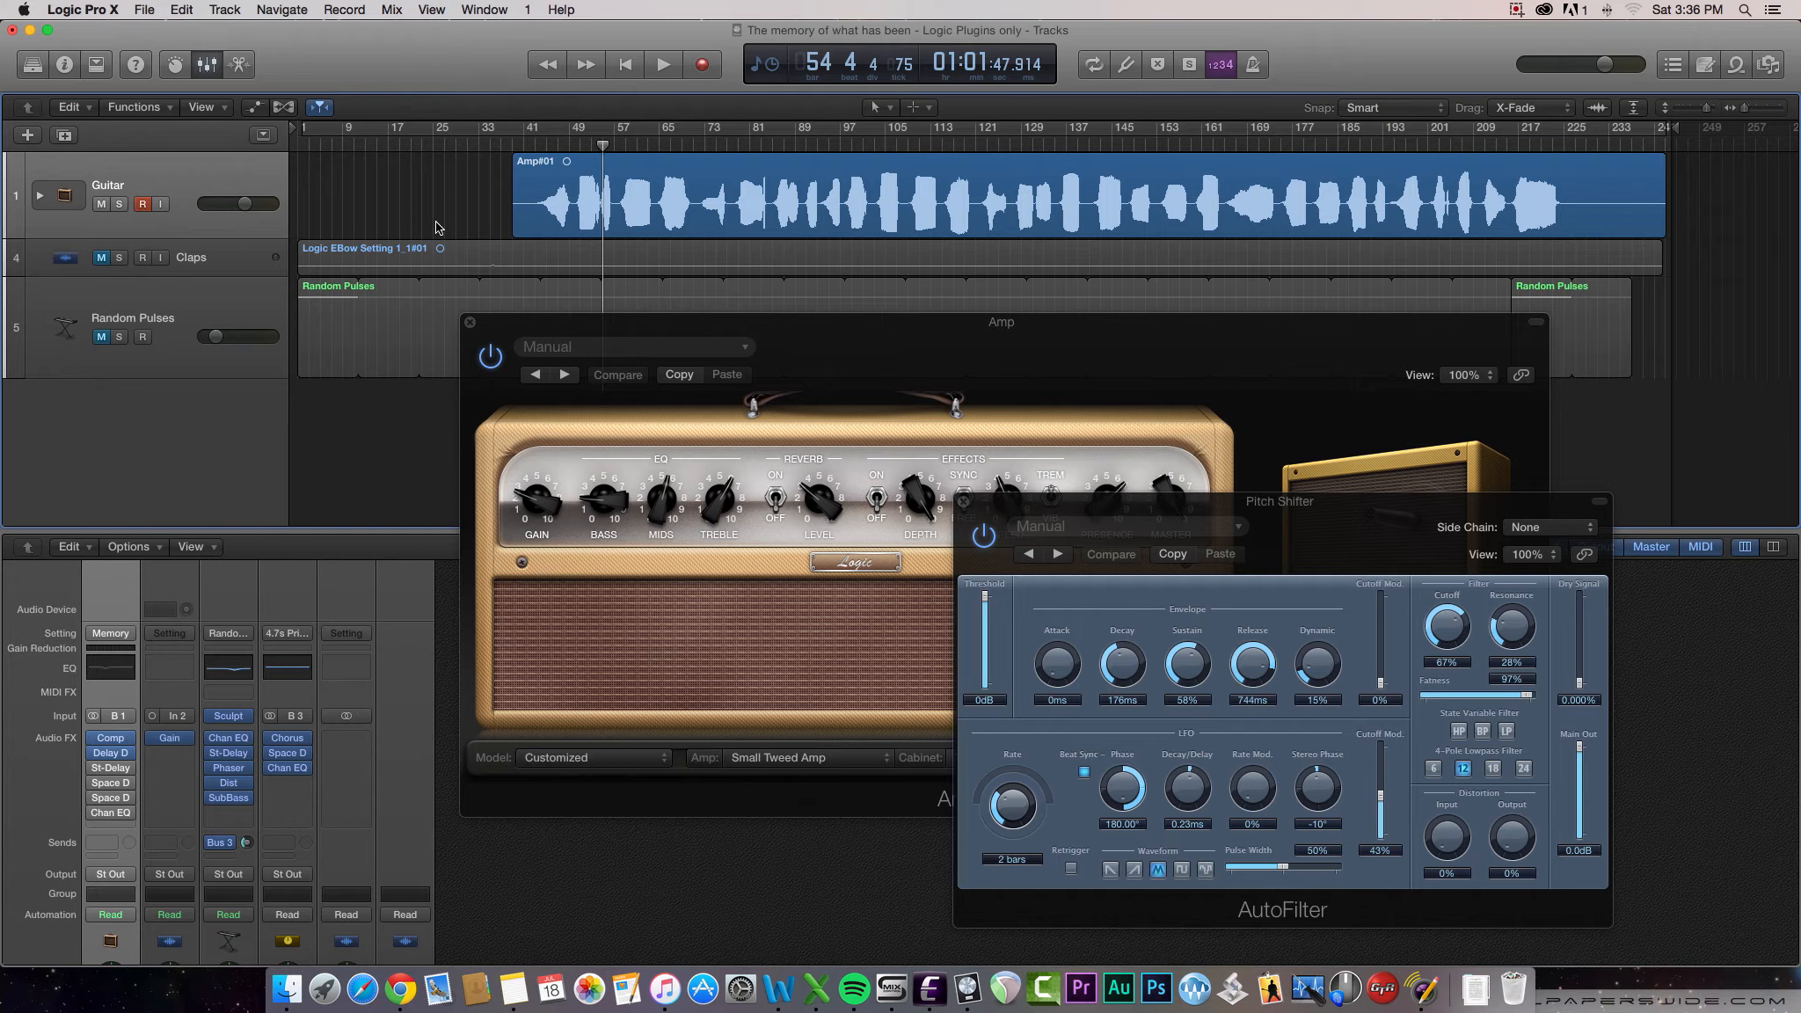
Enable the Stereo Delay with the Strymon Ice preset on the Guitar stack and play the guitar from about bar 51
{"action": "mouse_move", "coordinate": [110, 774]}
{"action": "left_click", "coordinate": [112, 770]}
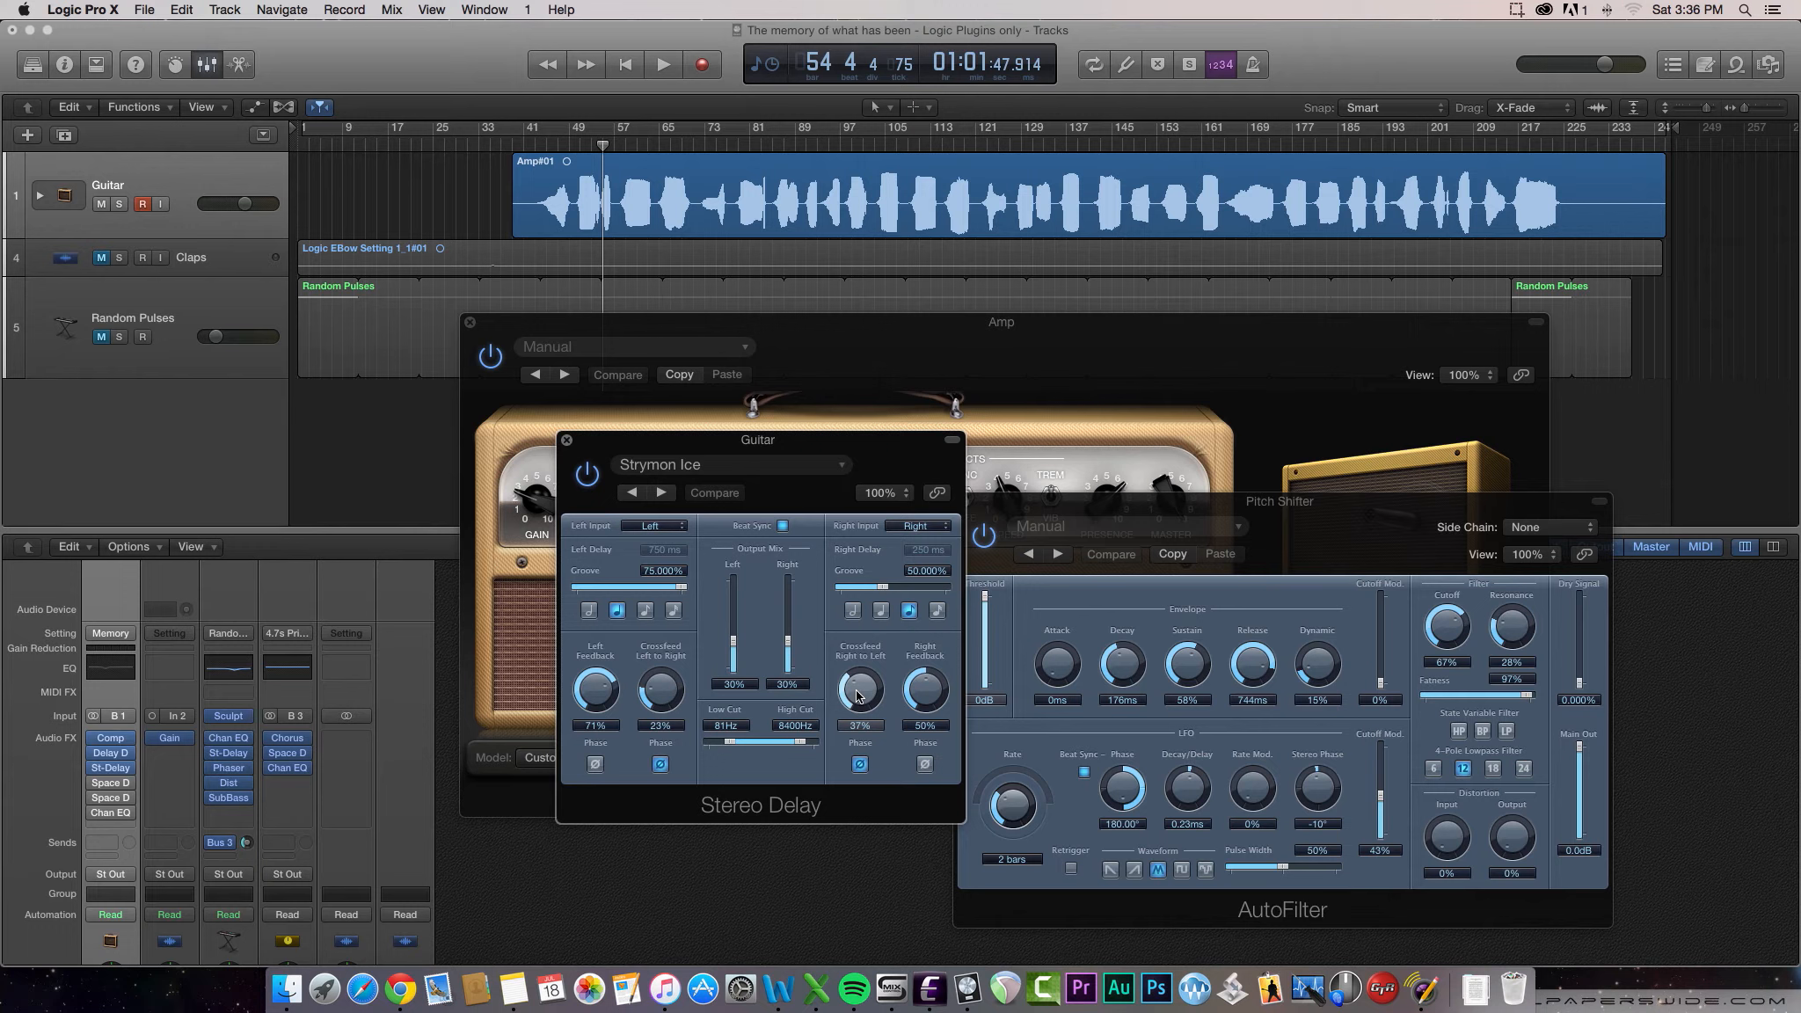
{"action": "key", "text": "space"}
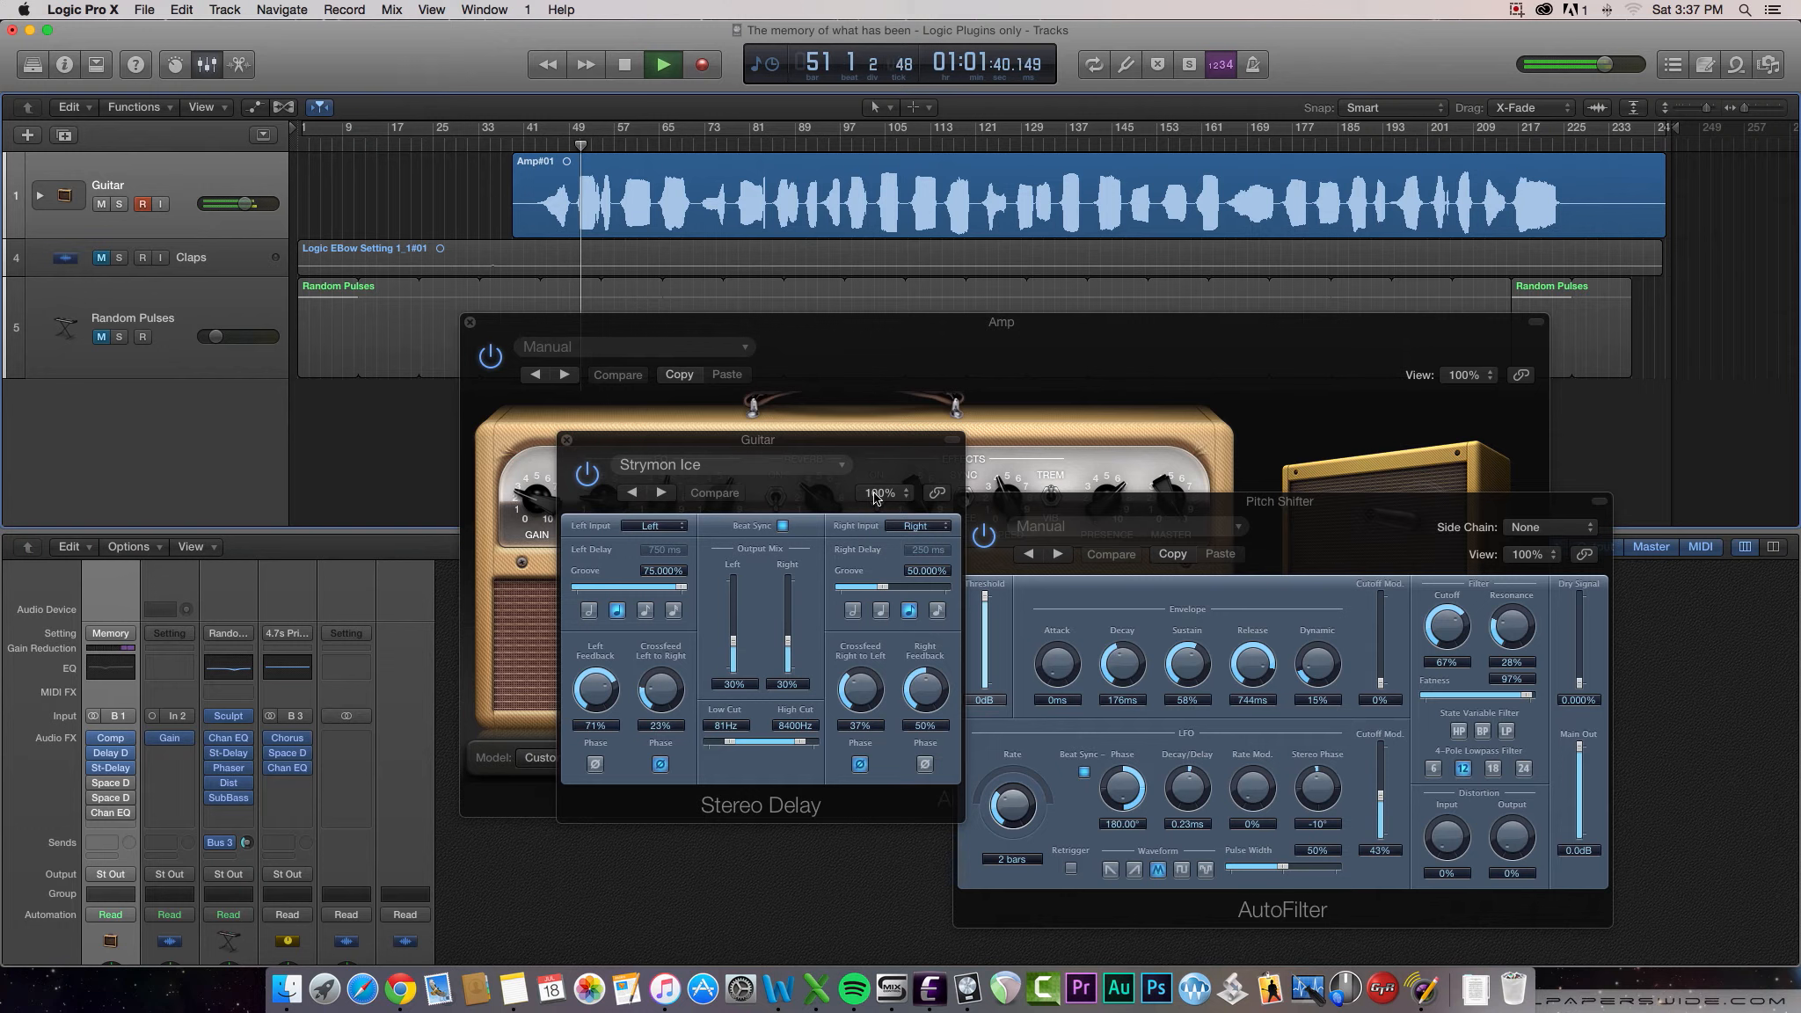
Close the AutoFilter window, stop the guitar playback and close the Stereo Delay window
{"action": "left_click", "coordinate": [994, 511]}
{"action": "left_click", "coordinate": [963, 501]}
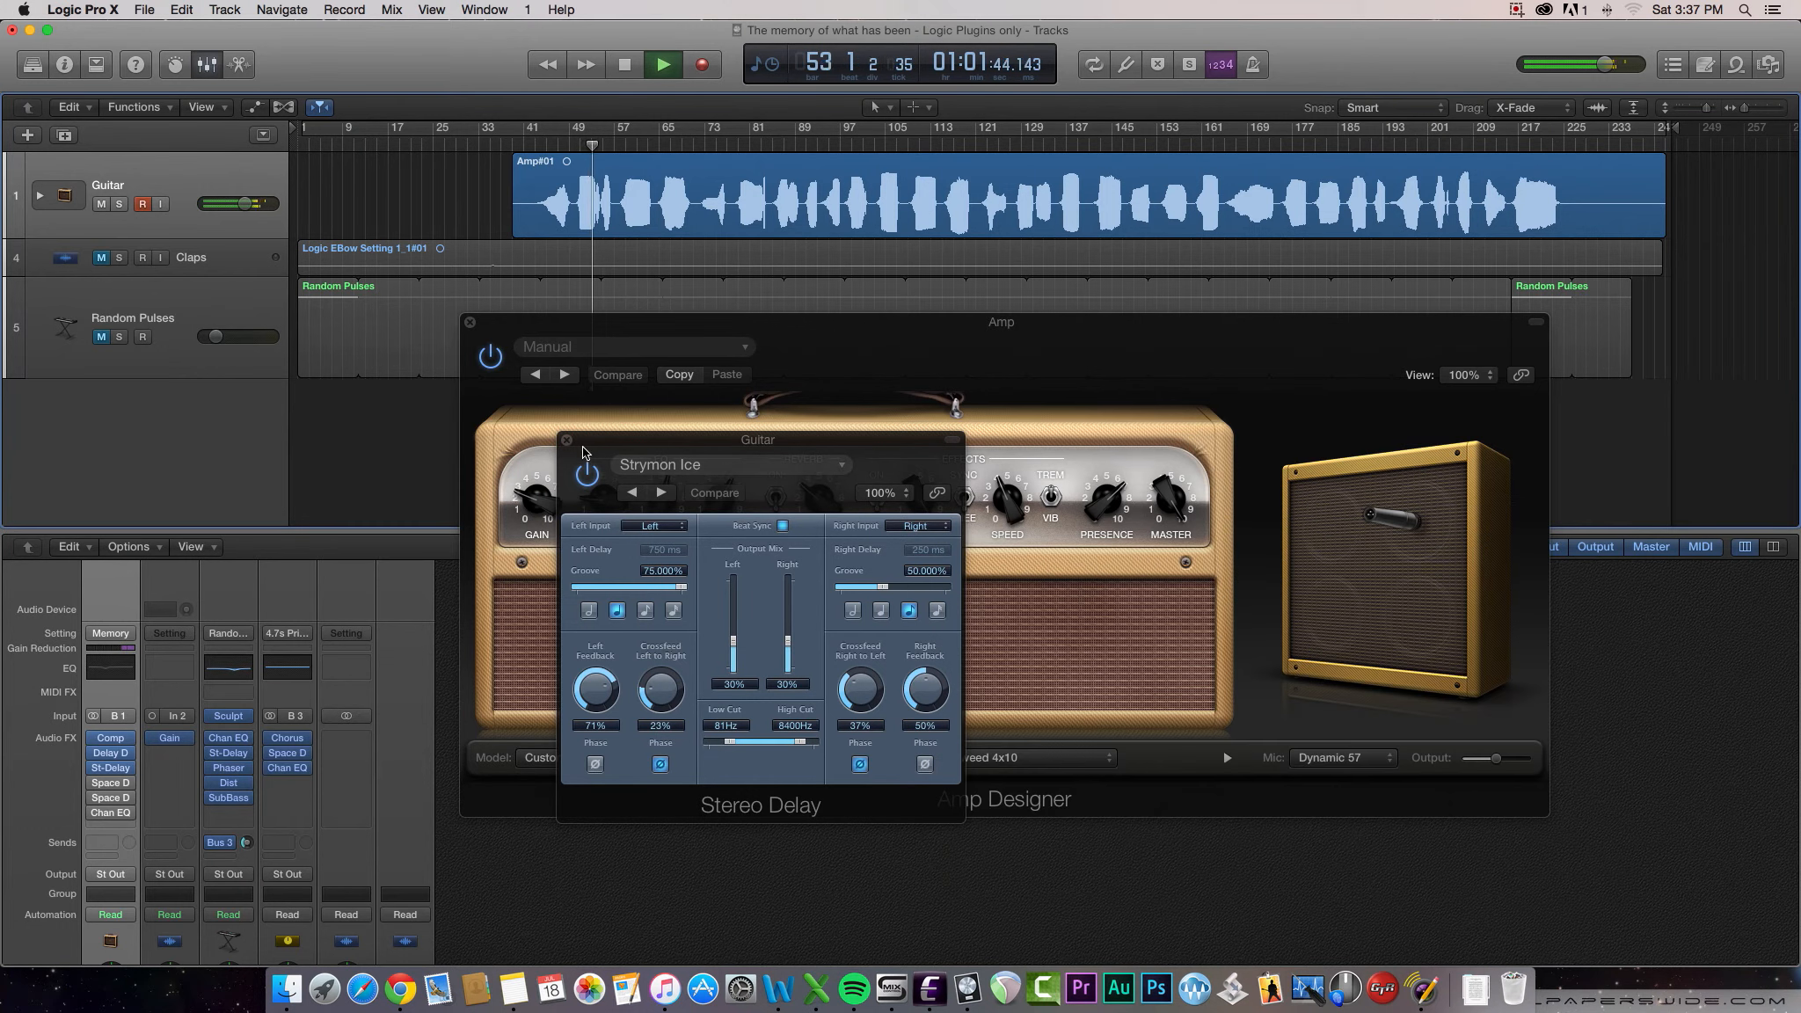
{"action": "key", "text": "space"}
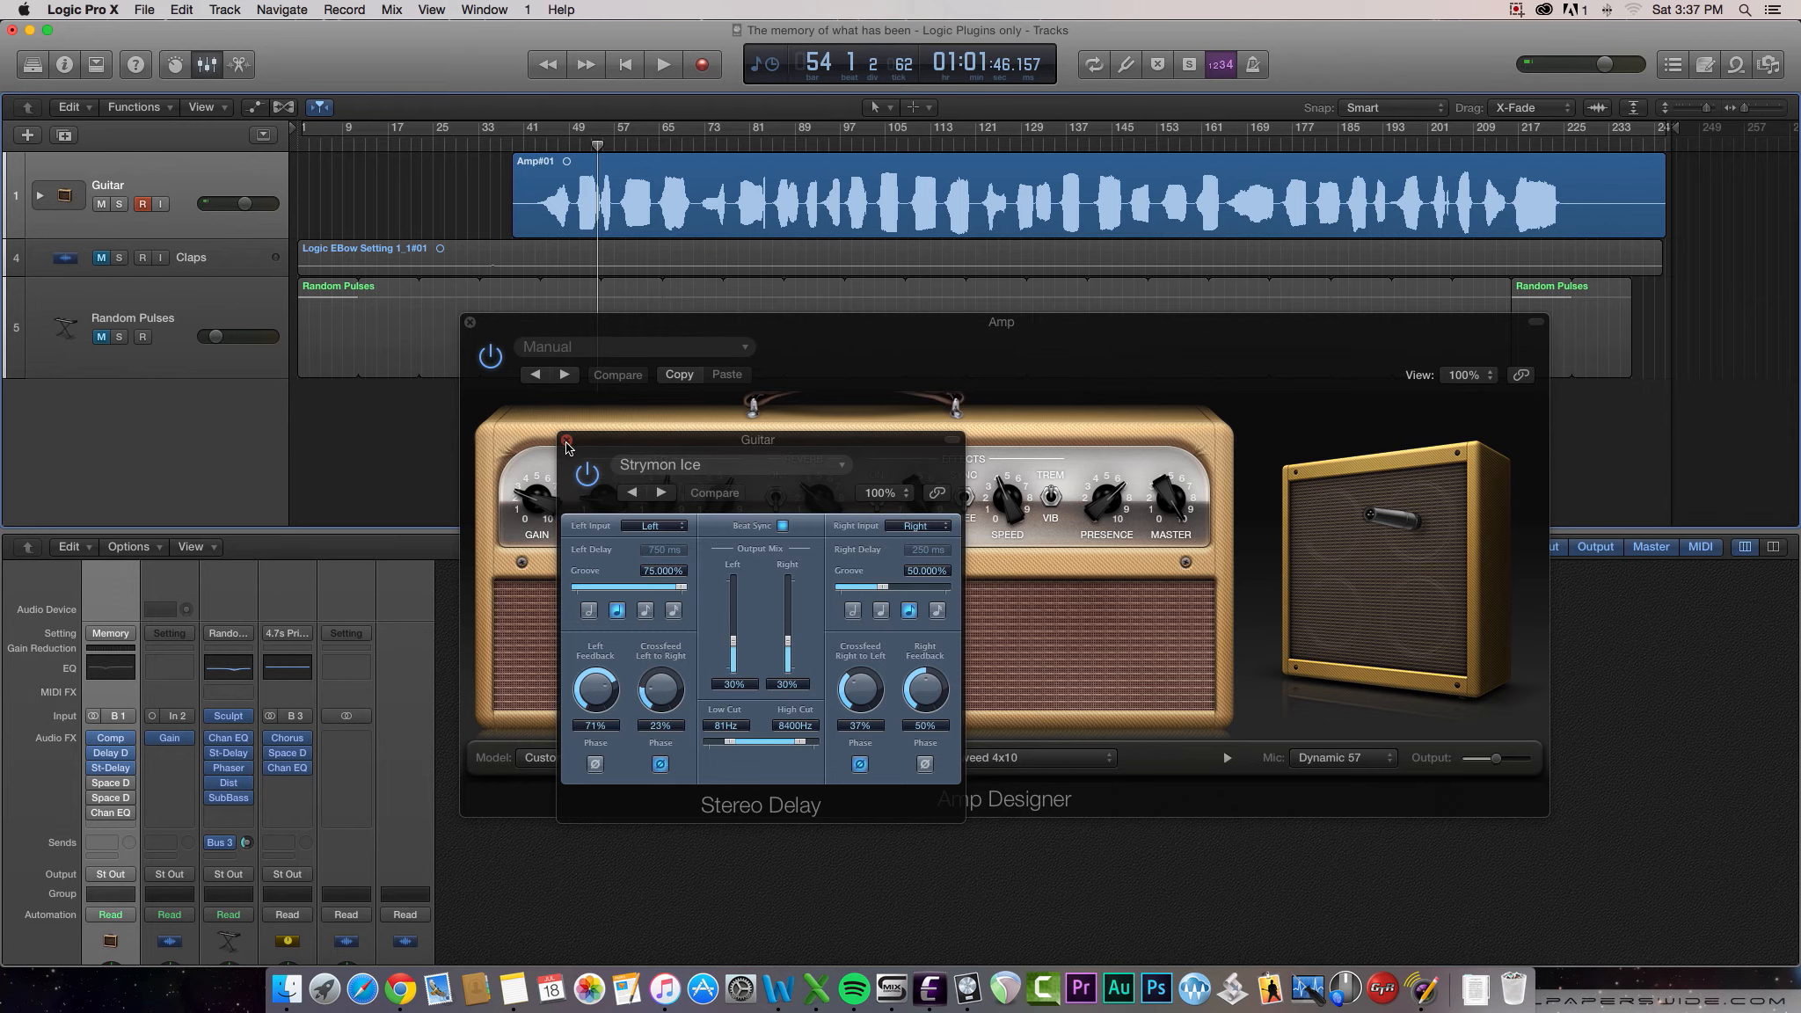
{"action": "left_click", "coordinate": [566, 441]}
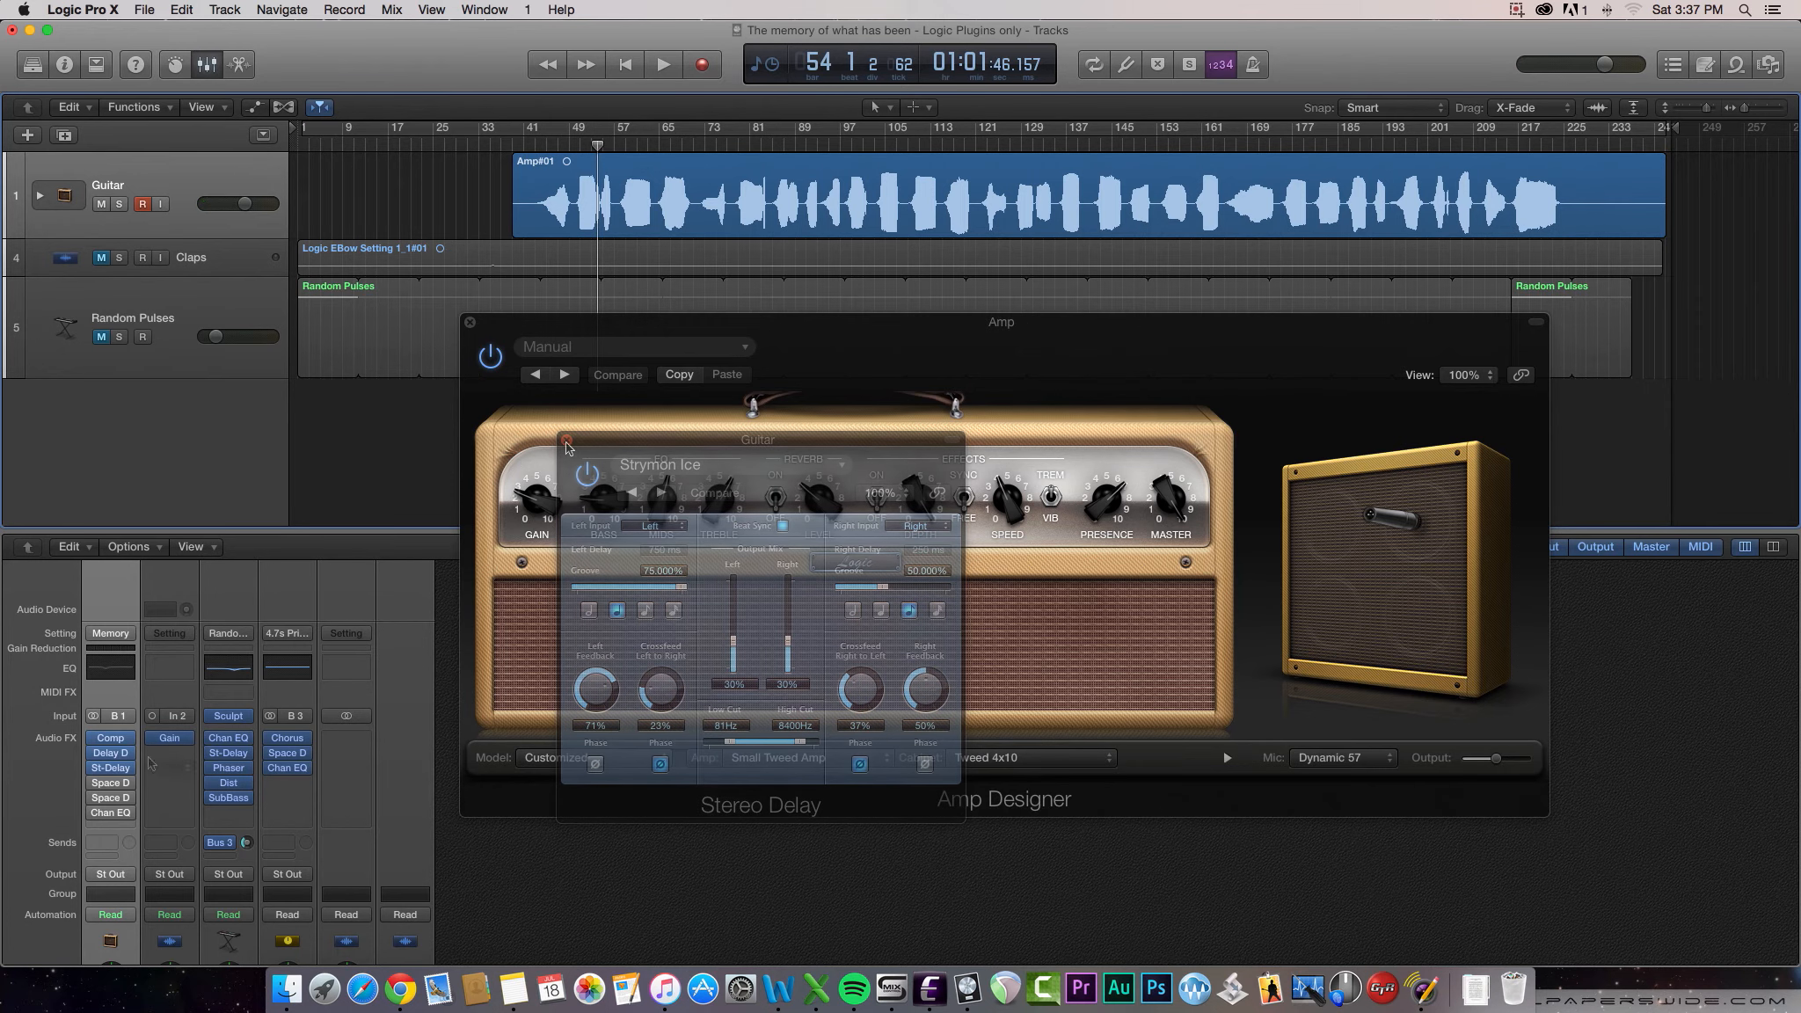
Enable the first Space Designer on the Guitar stack with the 06.3s Warp preset and play the guitar from bar 51
{"action": "left_click", "coordinate": [95, 785]}
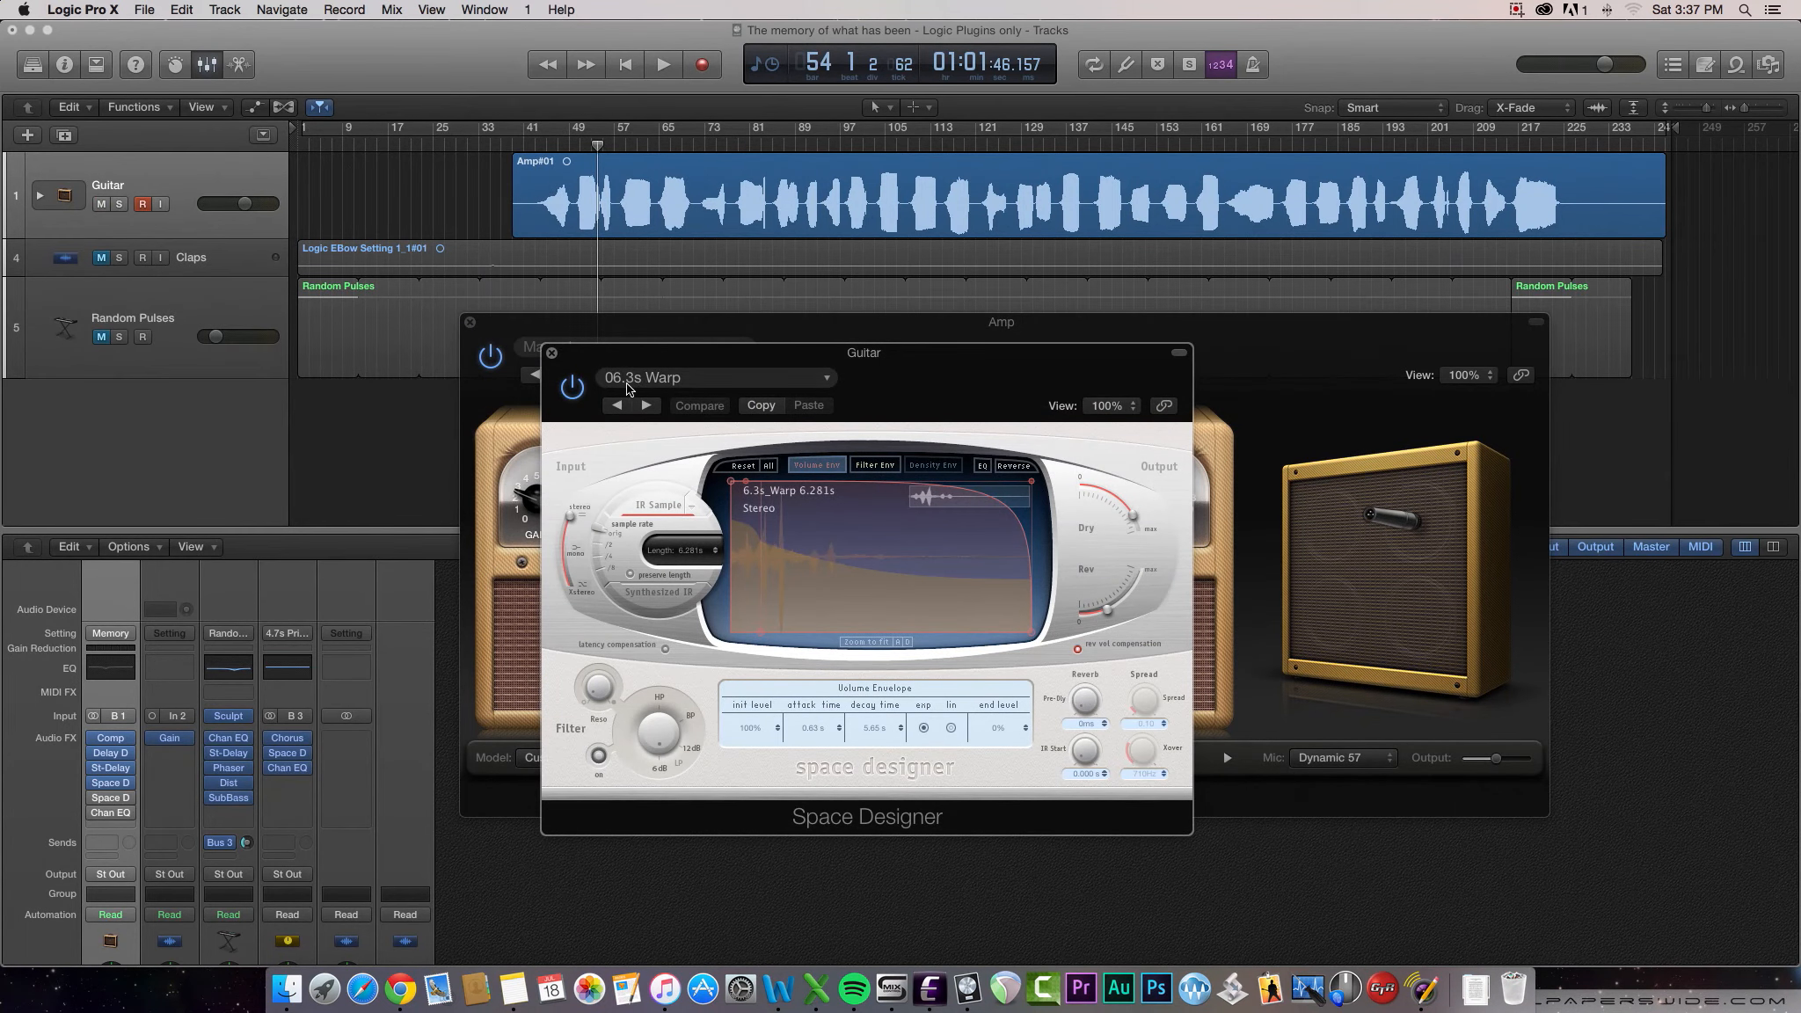
{"action": "left_click_drag", "start_coordinate": [600, 146], "coordinate": [580, 146]}
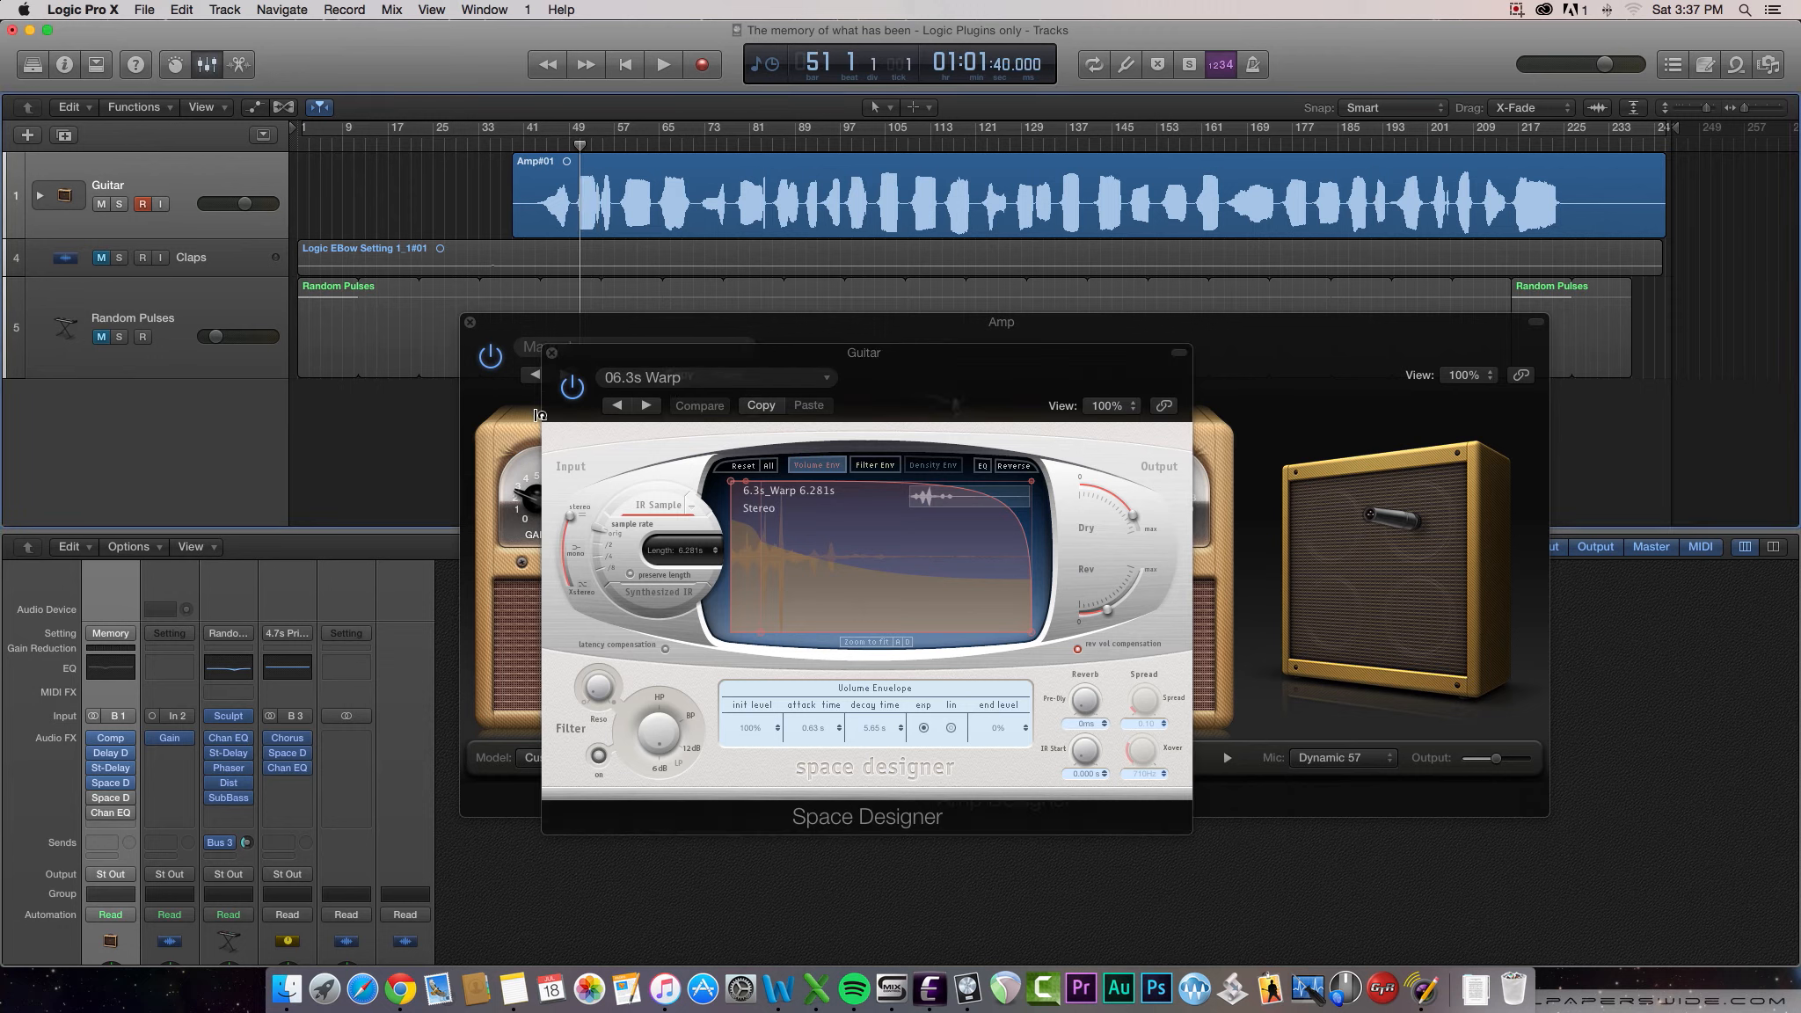
{"action": "key", "text": "space"}
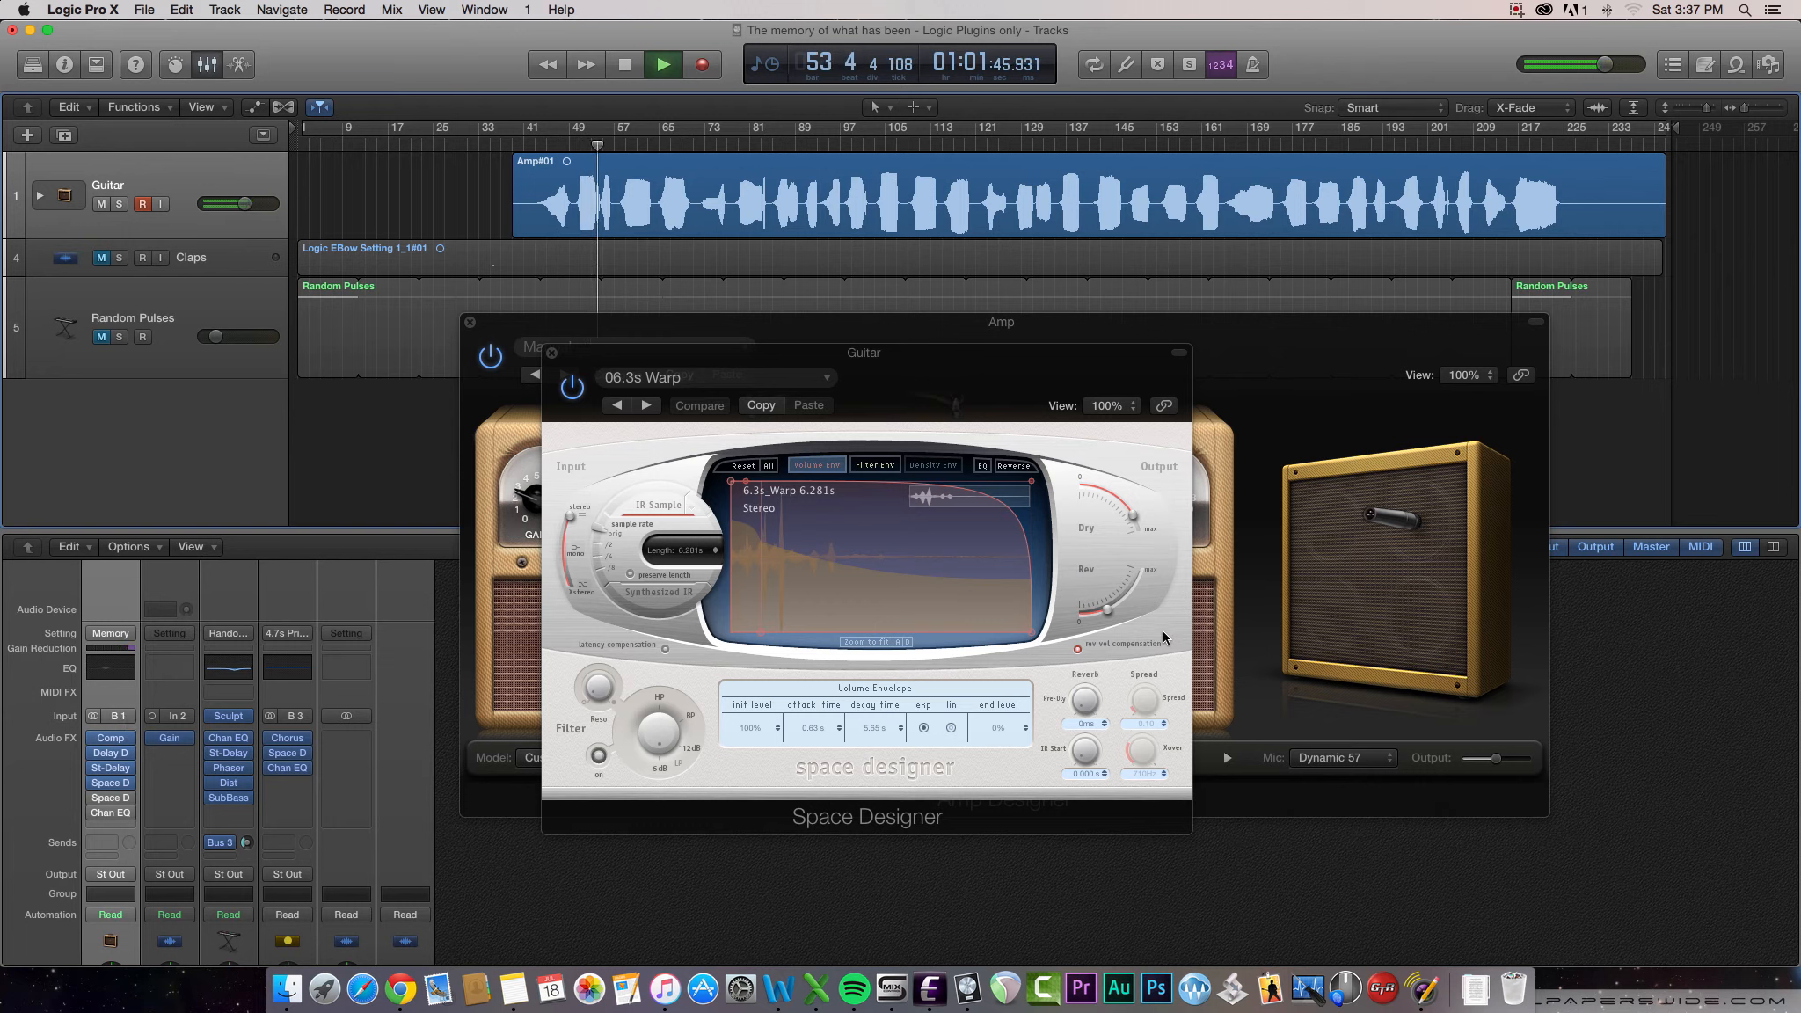
{"action": "key", "text": "space"}
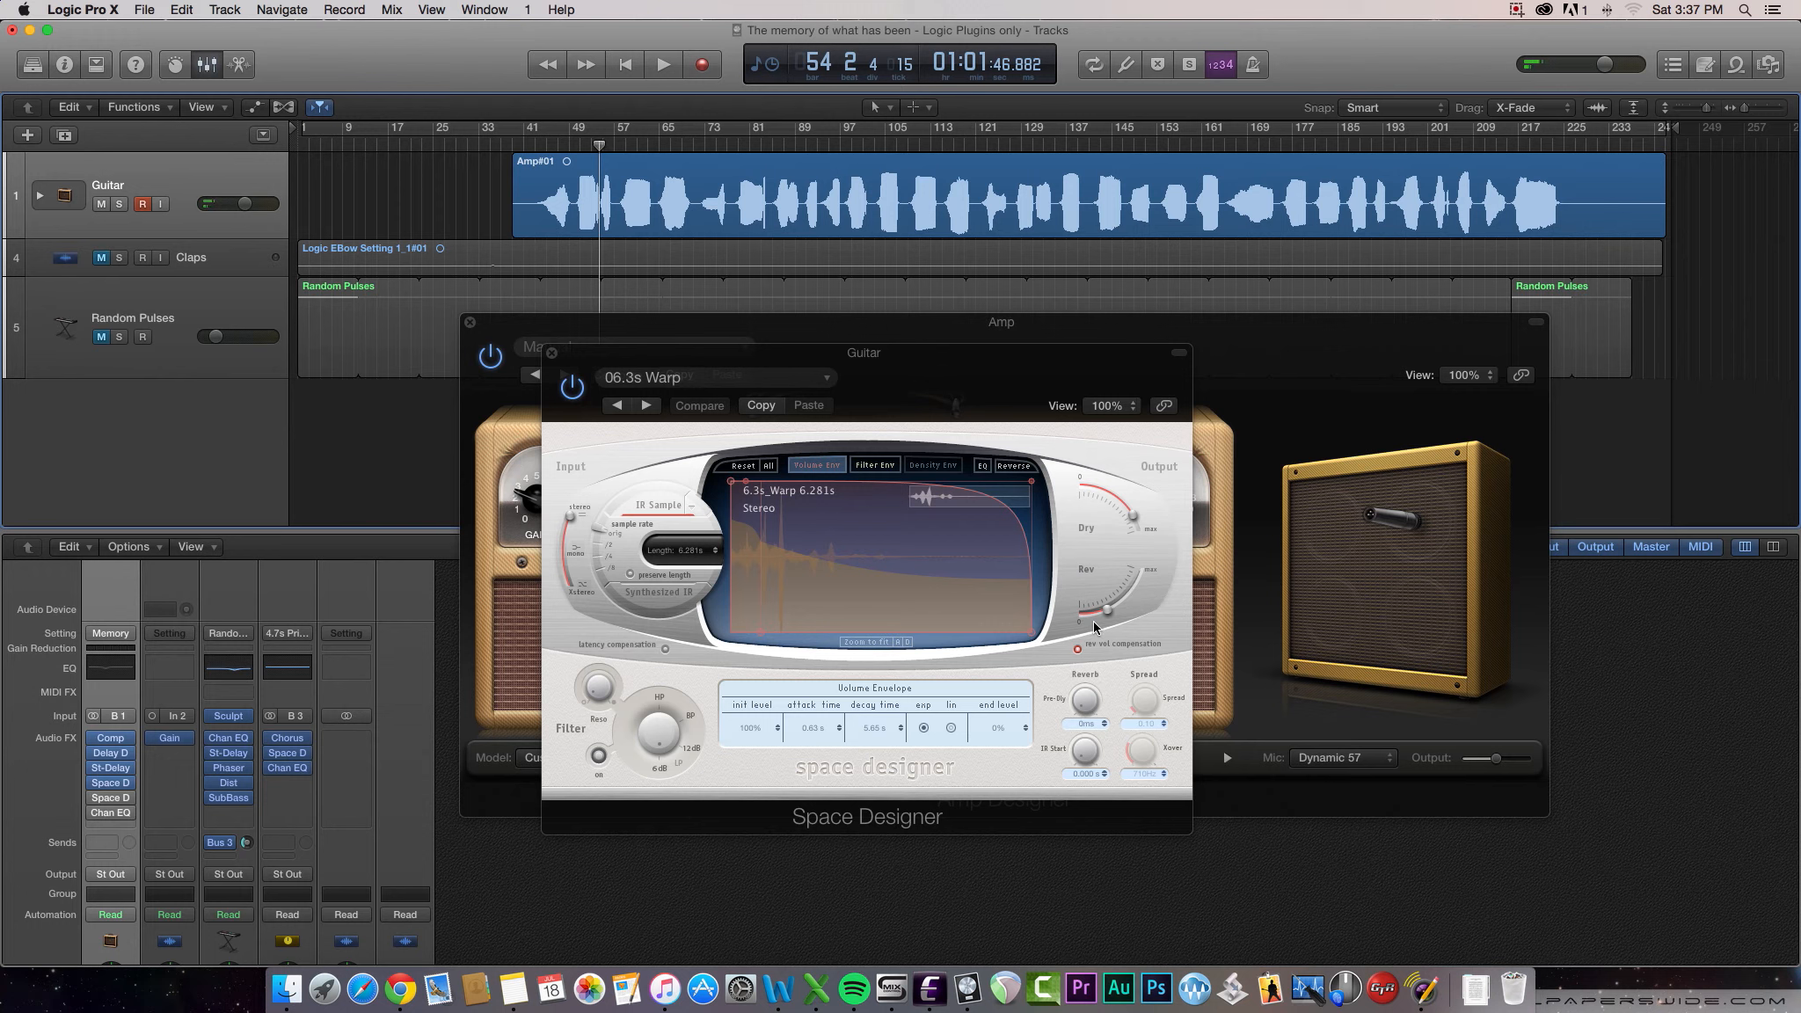
Enable the second Space Designer on the Guitar stack with the 14.0s Dome preset and place both Space Designer windows side by side
{"action": "mouse_move", "coordinate": [99, 804]}
{"action": "left_click", "coordinate": [111, 801]}
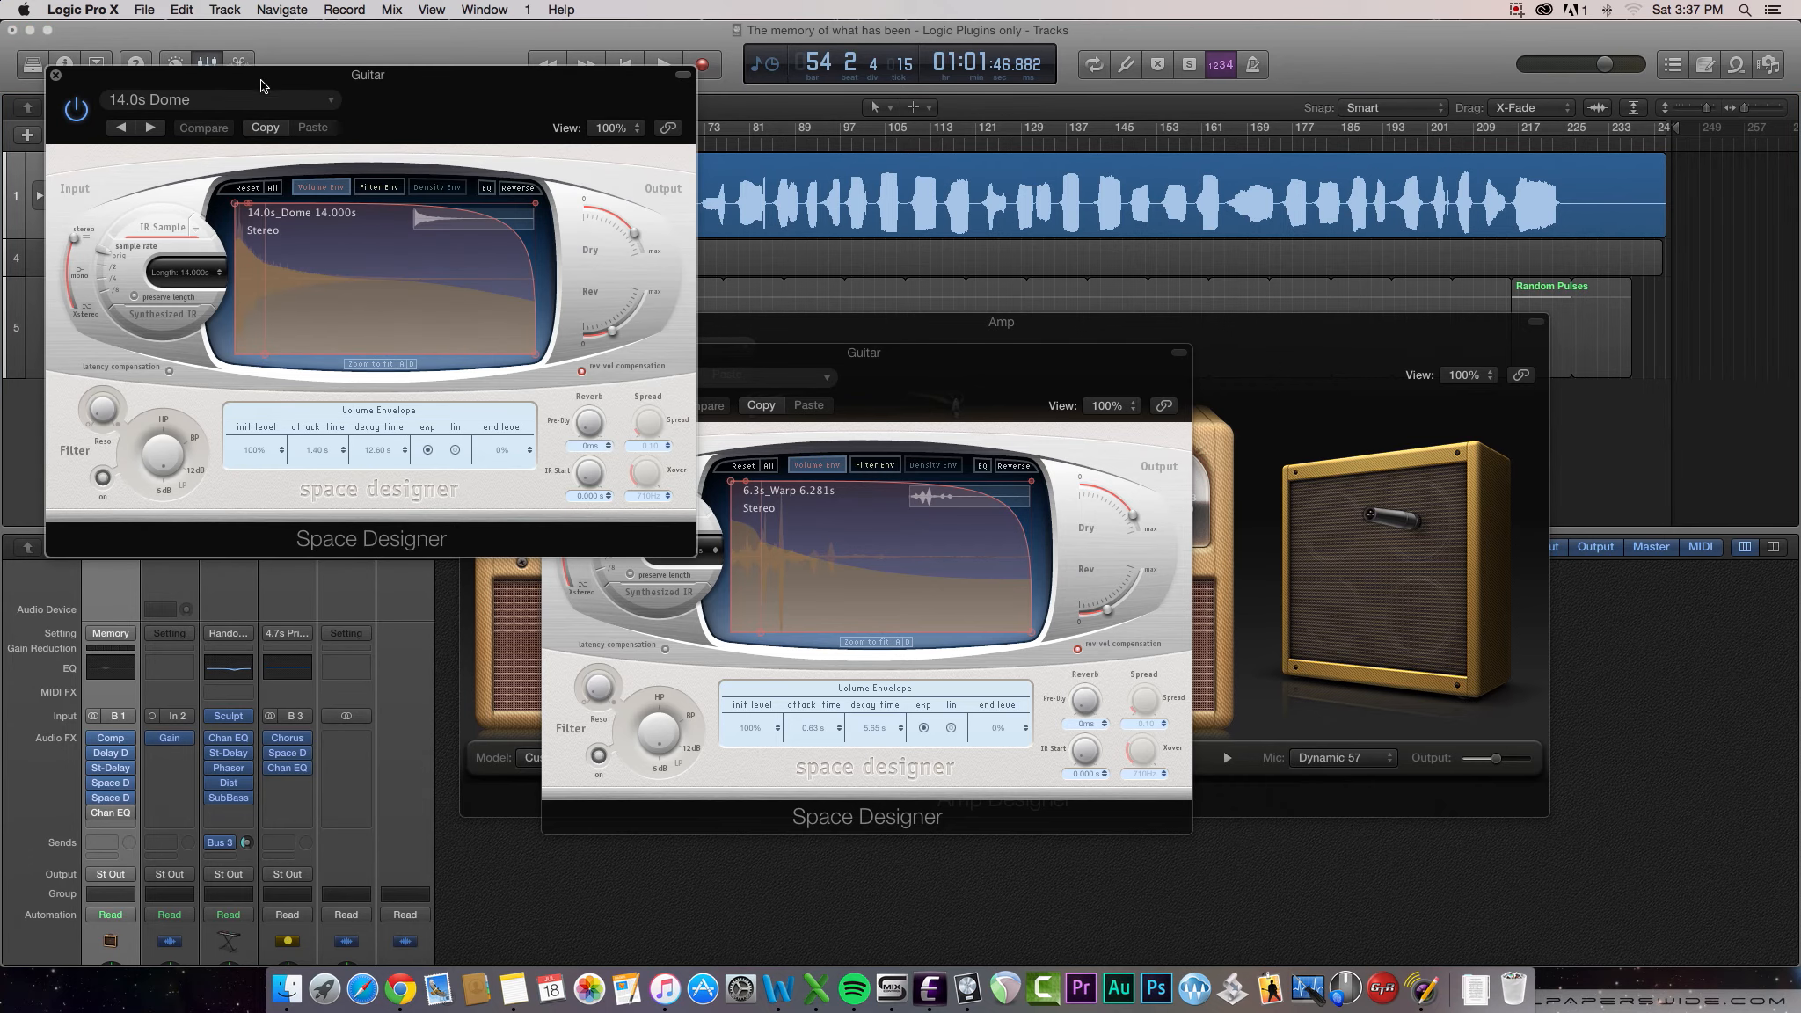
{"action": "mouse_move", "coordinate": [262, 81]}
{"action": "left_mouse_down"}
{"action": "mouse_move", "coordinate": [673, 343]}
{"action": "mouse_move", "coordinate": [940, 337]}
{"action": "mouse_move", "coordinate": [1083, 304]}
{"action": "left_mouse_up"}
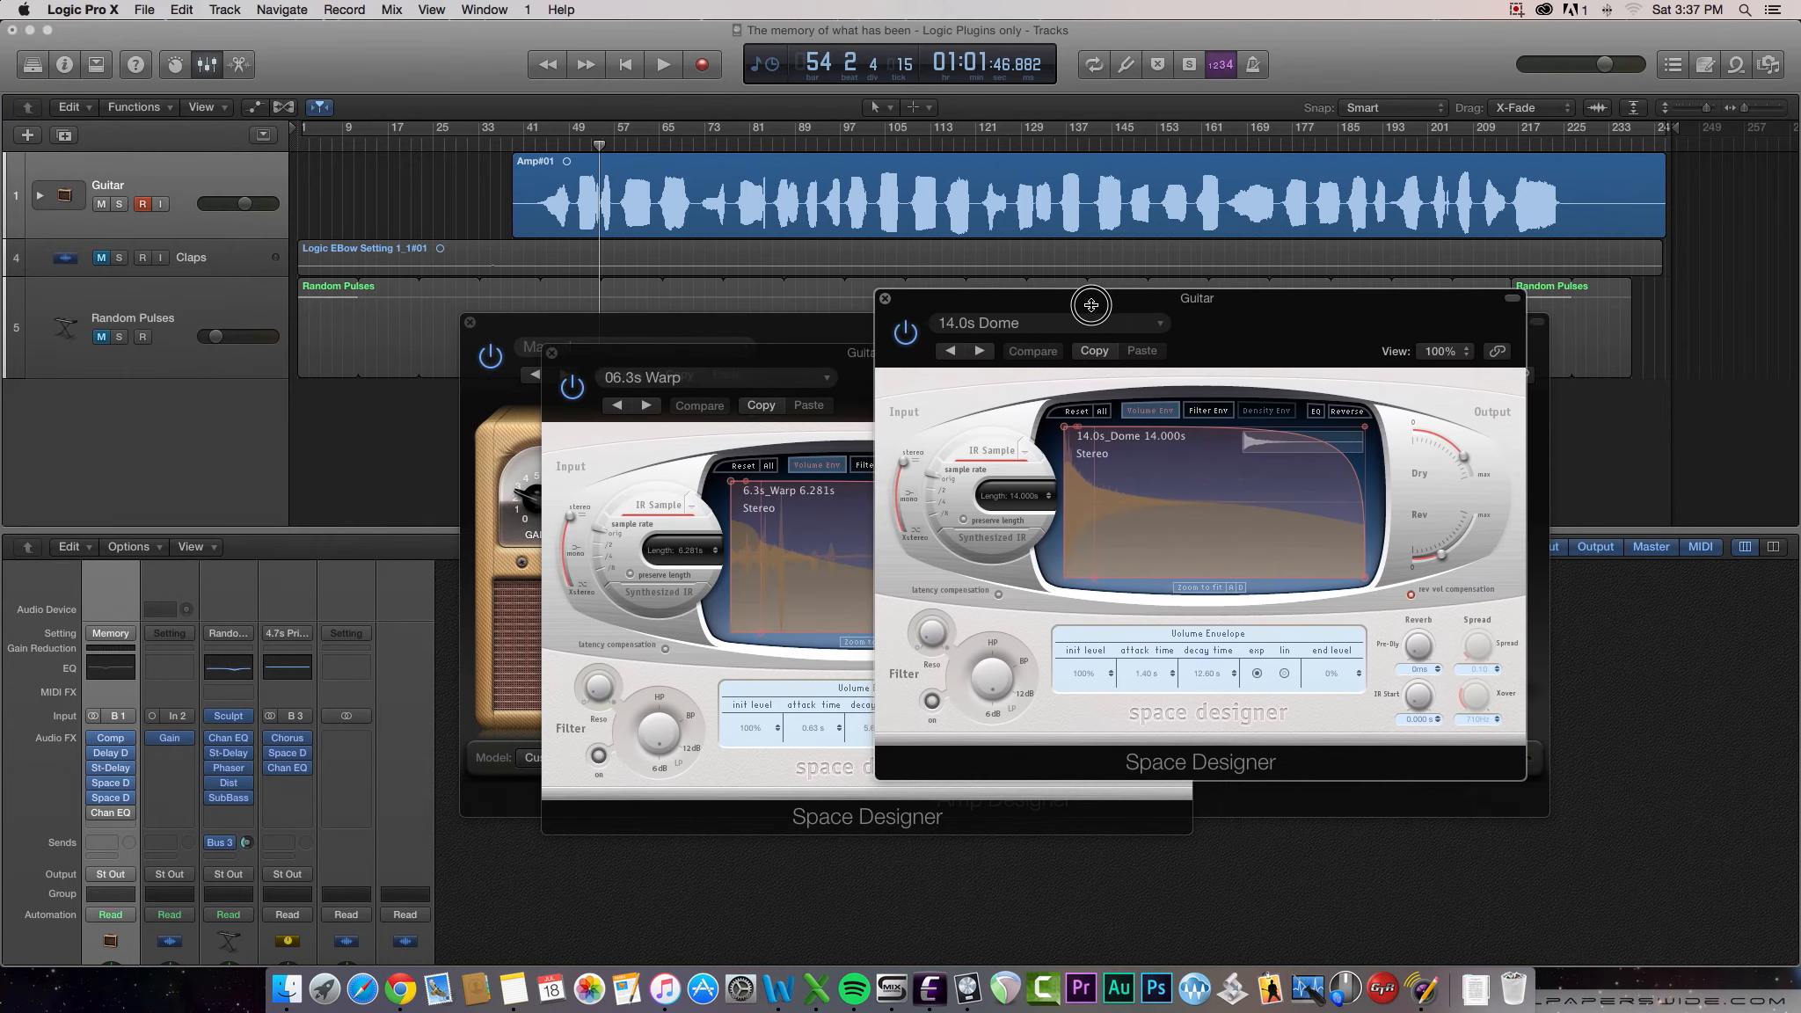
{"action": "left_click_drag", "start_coordinate": [721, 363], "coordinate": [376, 306]}
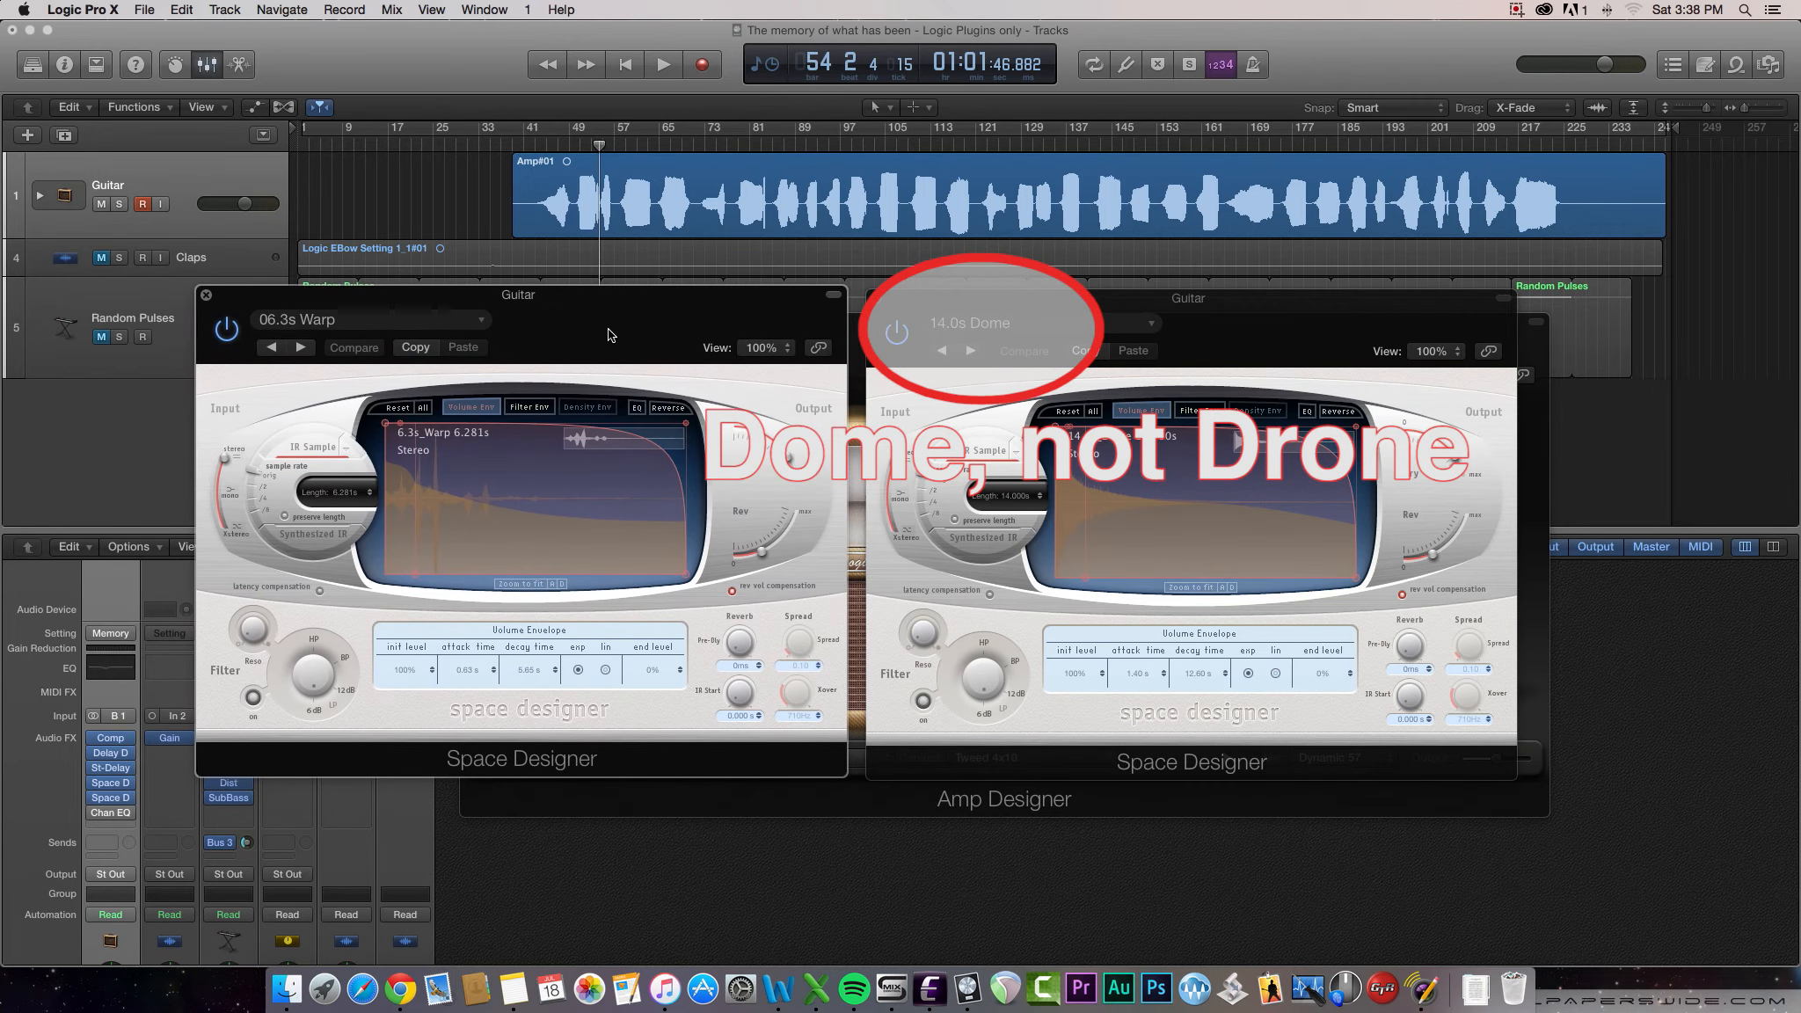
Play the guitar through both Space Designers, set the Guitar stack's volume to 0 dB, and stop playback
{"action": "key", "text": "space"}
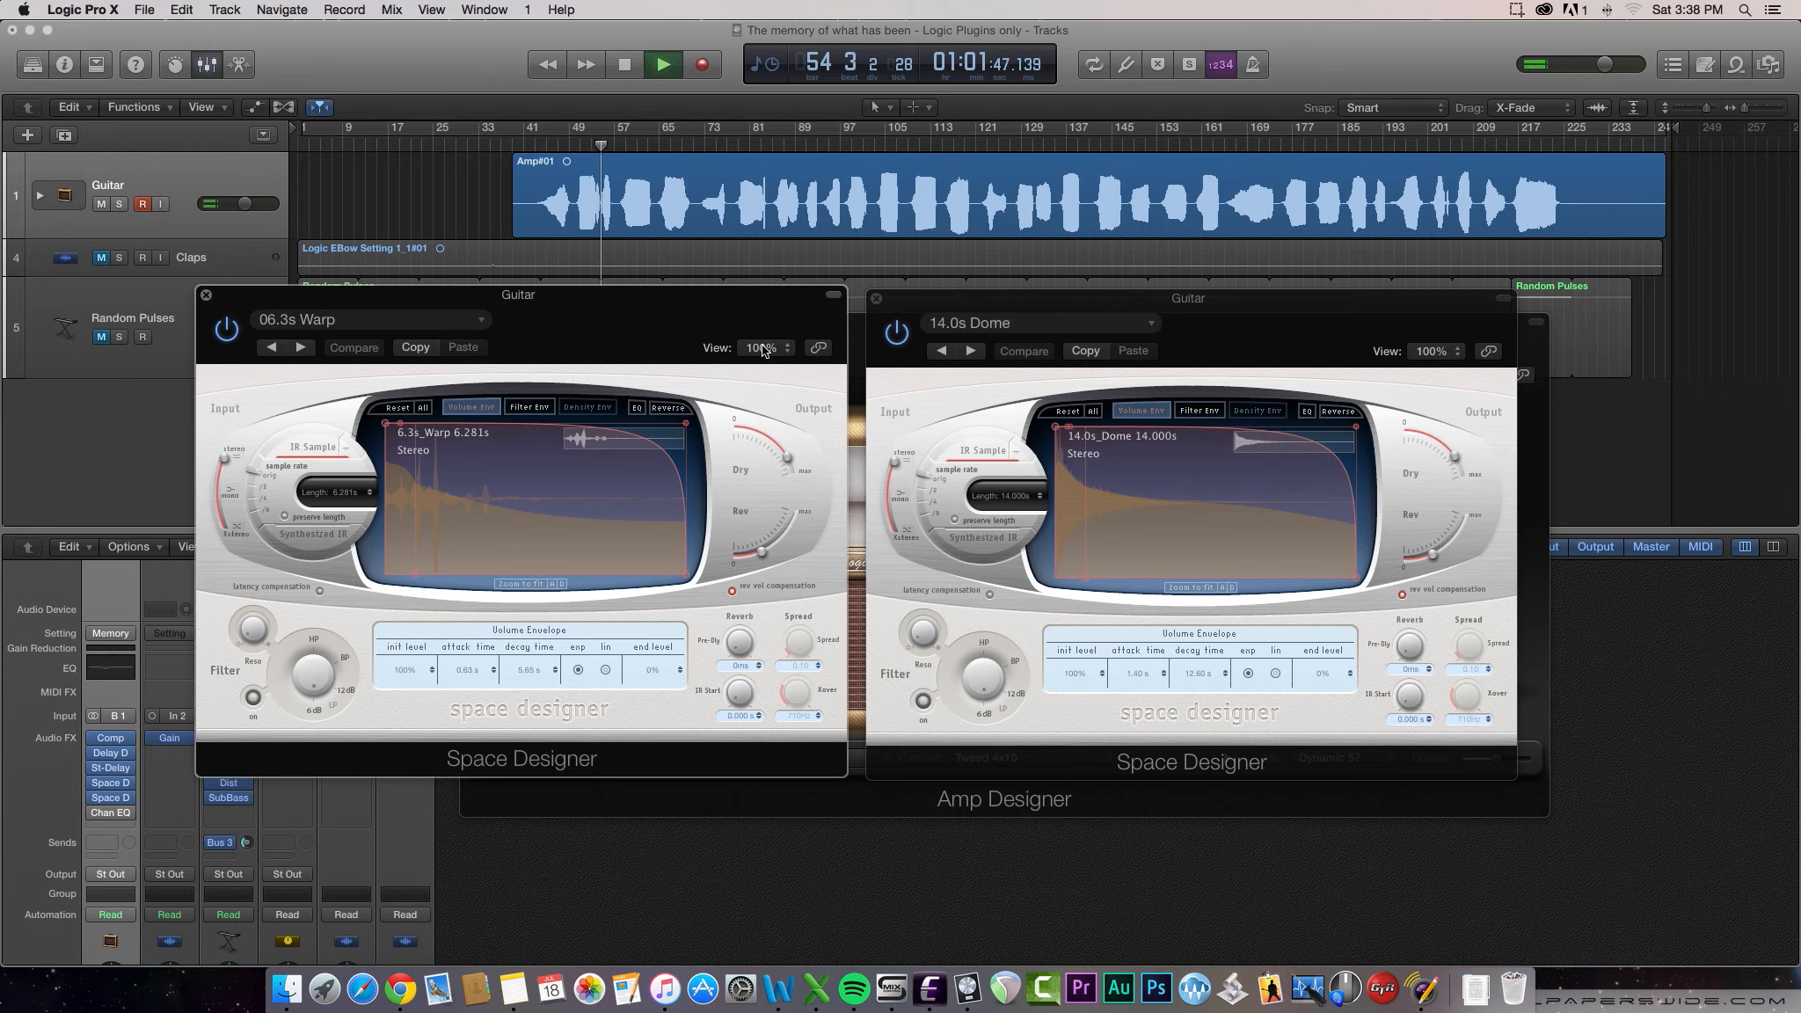
{"action": "double_click", "coordinate": [246, 208]}
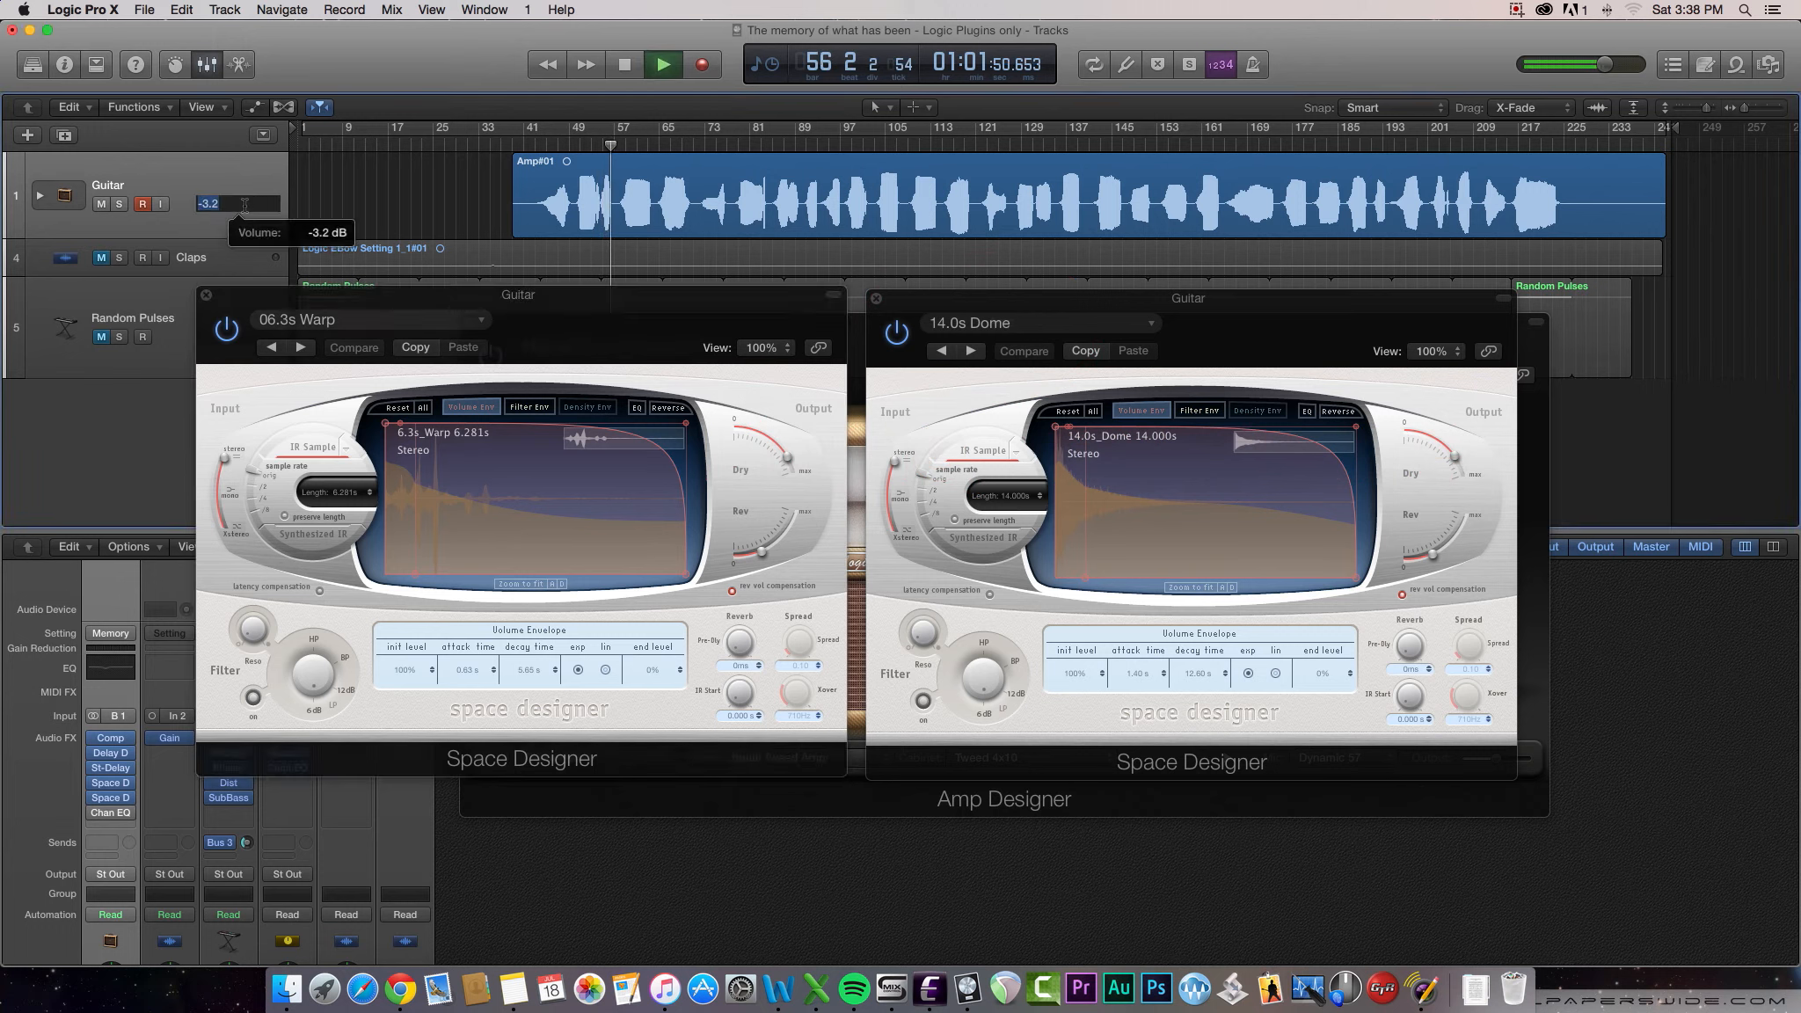
{"action": "type", "text": "0"}
{"action": "key", "text": "Return"}
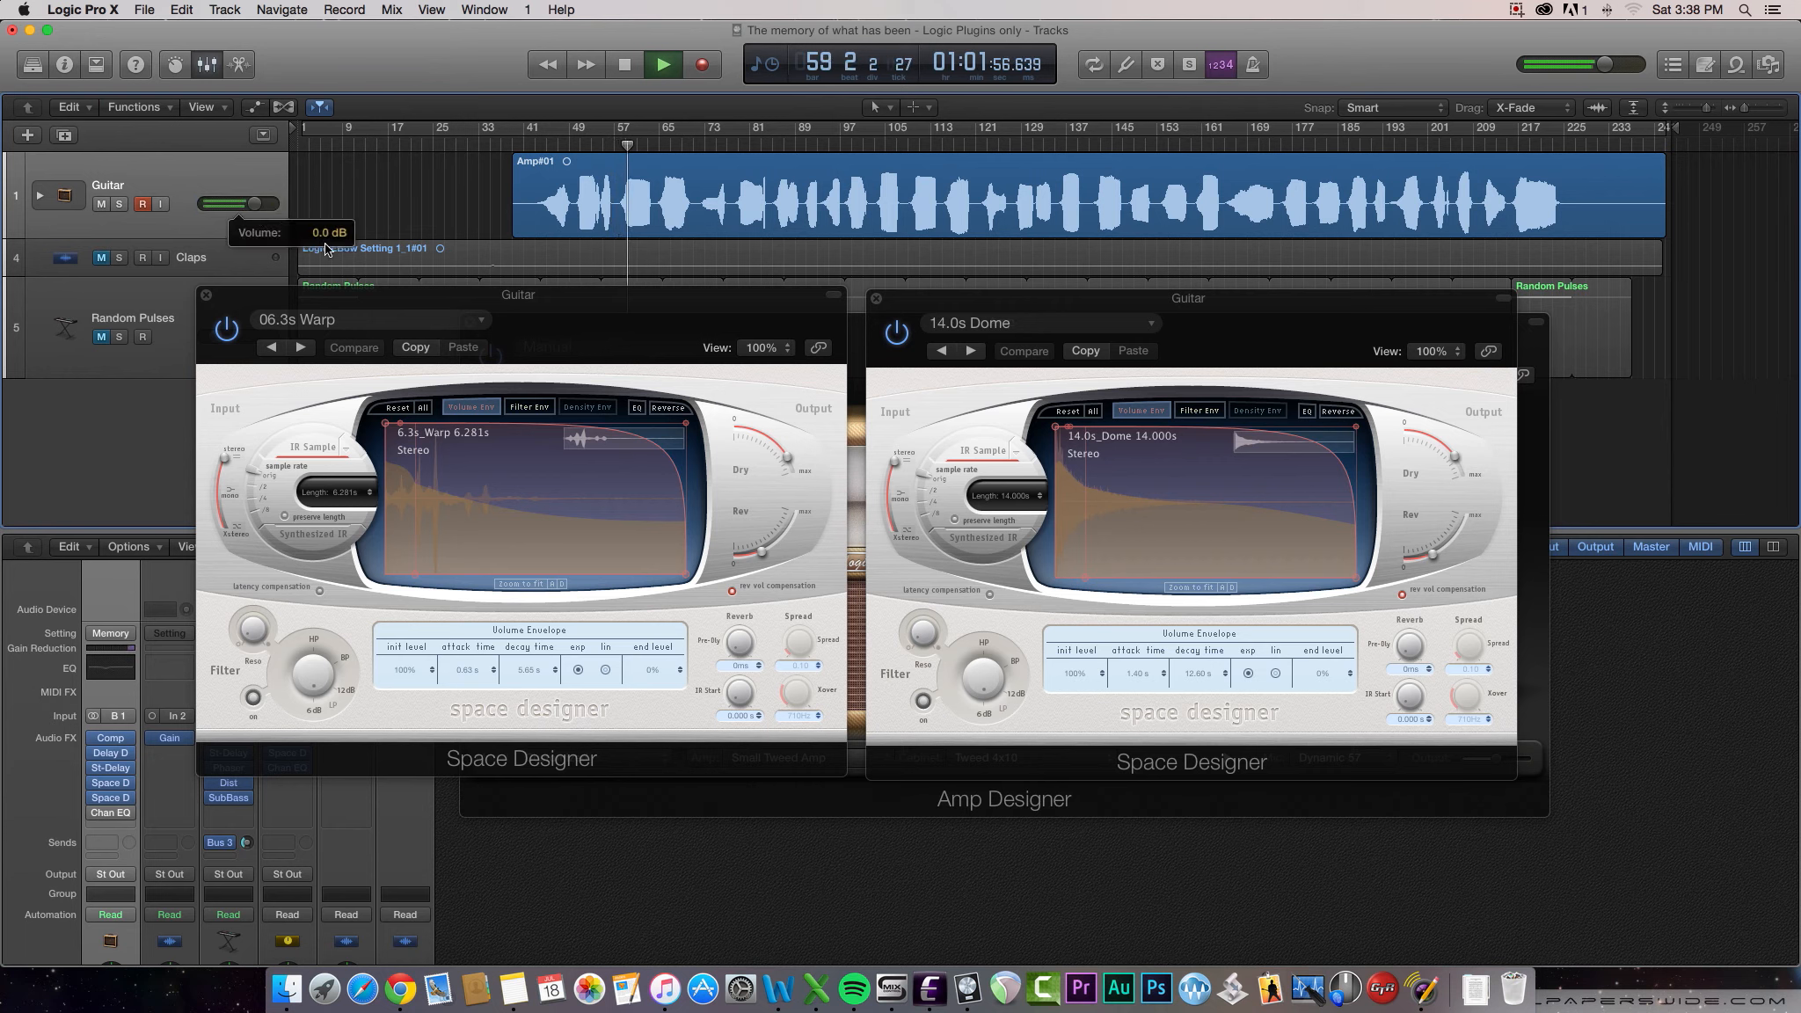
{"action": "key", "text": "space"}
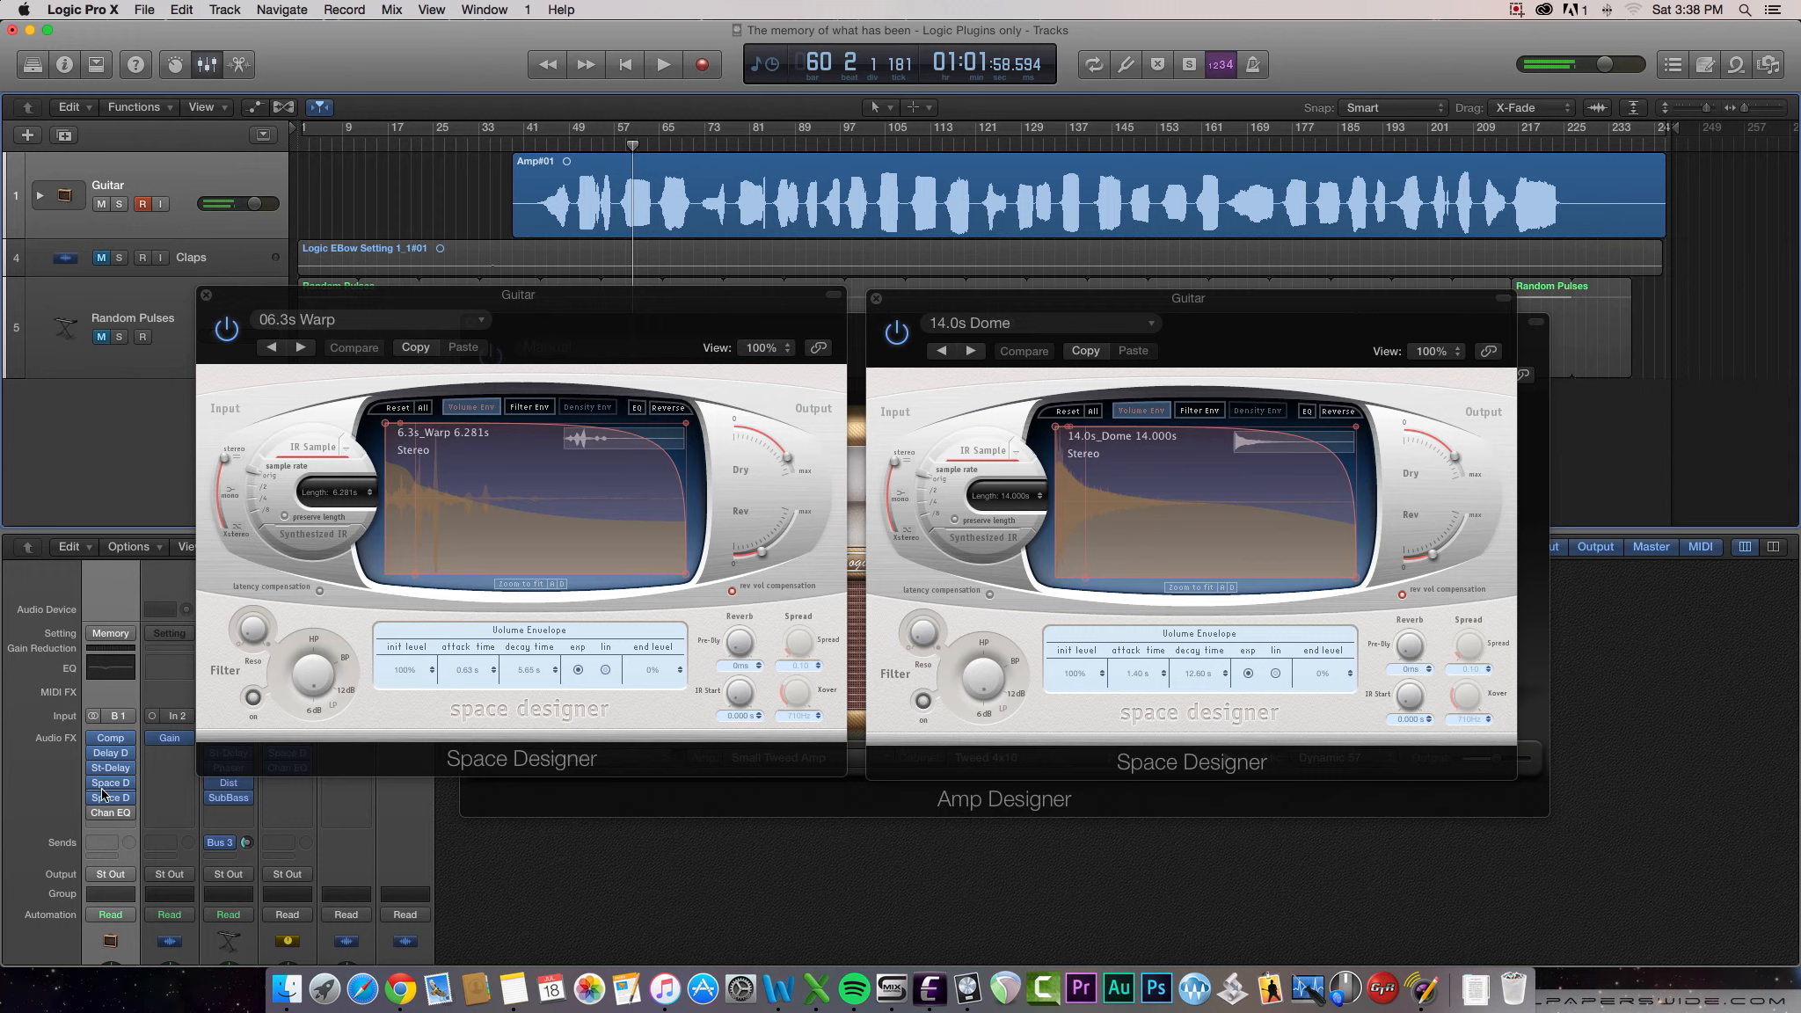
Enable the Guitar stack's Channel EQ with its -4.0 dB cut at 290 Hz, close its window and audition the guitar
{"action": "mouse_move", "coordinate": [112, 820]}
{"action": "left_click", "coordinate": [110, 815]}
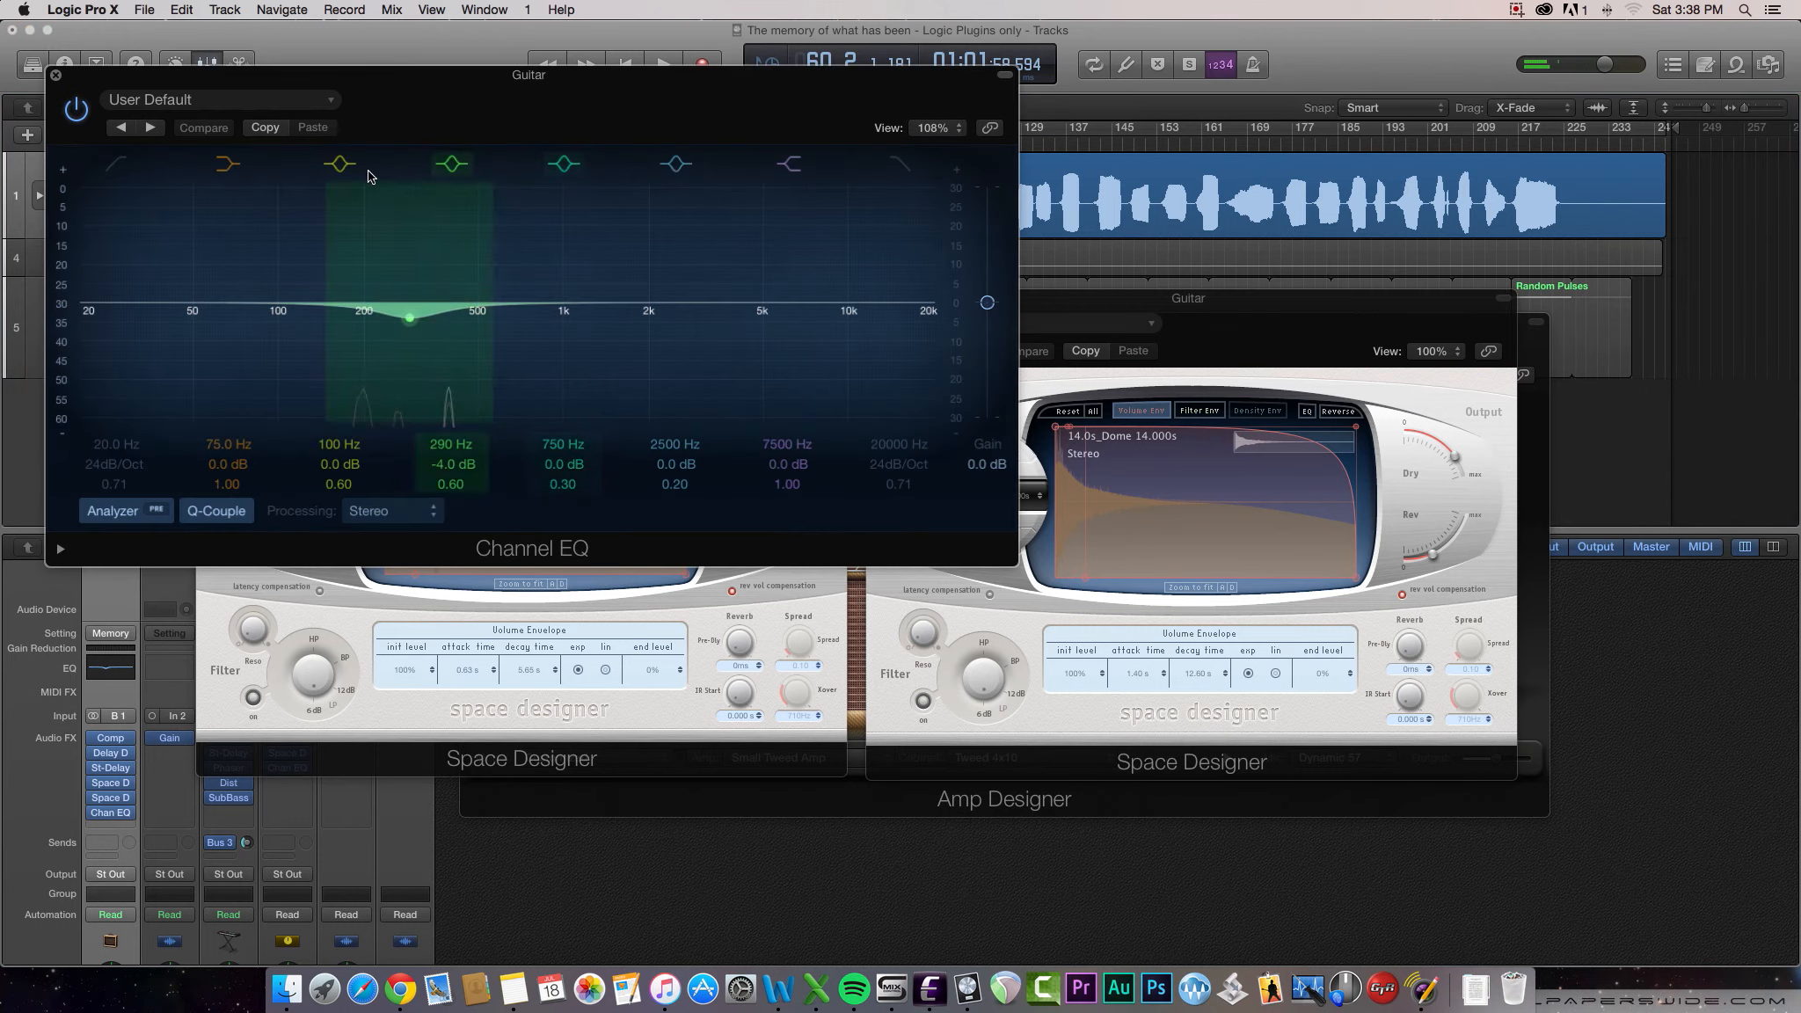
{"action": "left_click_drag", "start_coordinate": [828, 317], "coordinate": [756, 321]}
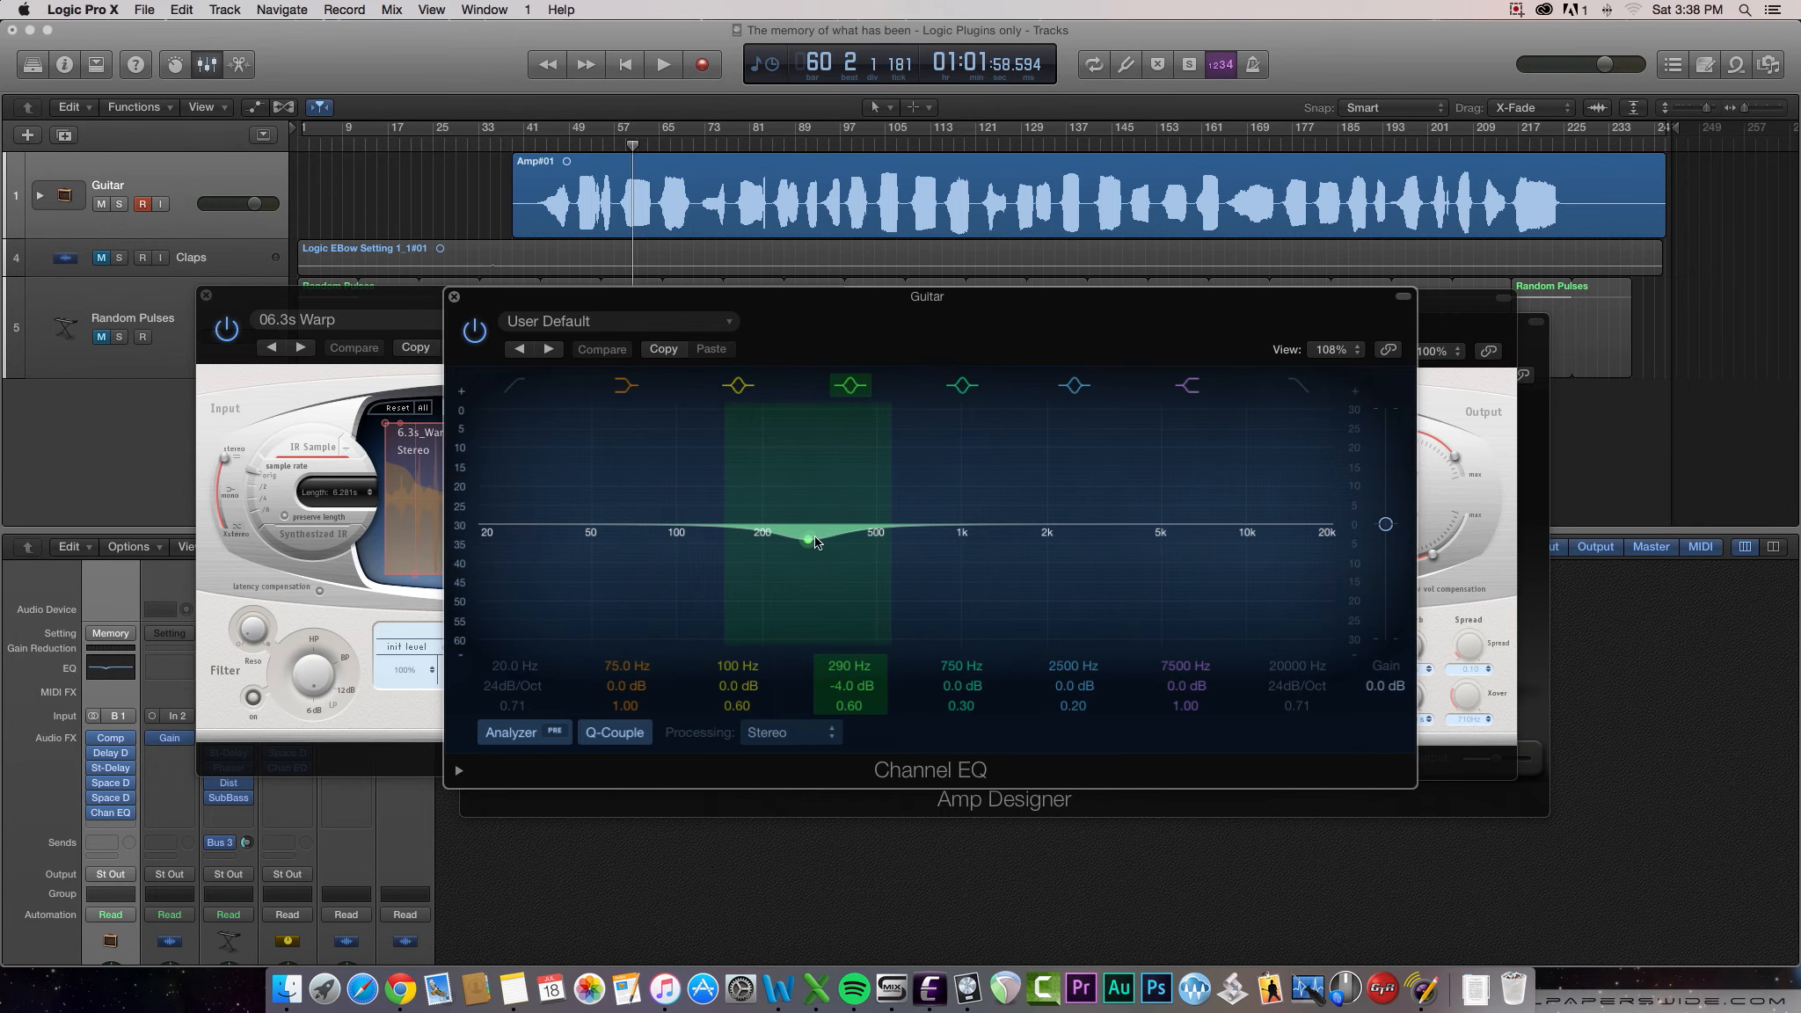
{"action": "left_click", "coordinate": [453, 297]}
{"action": "key", "text": "space"}
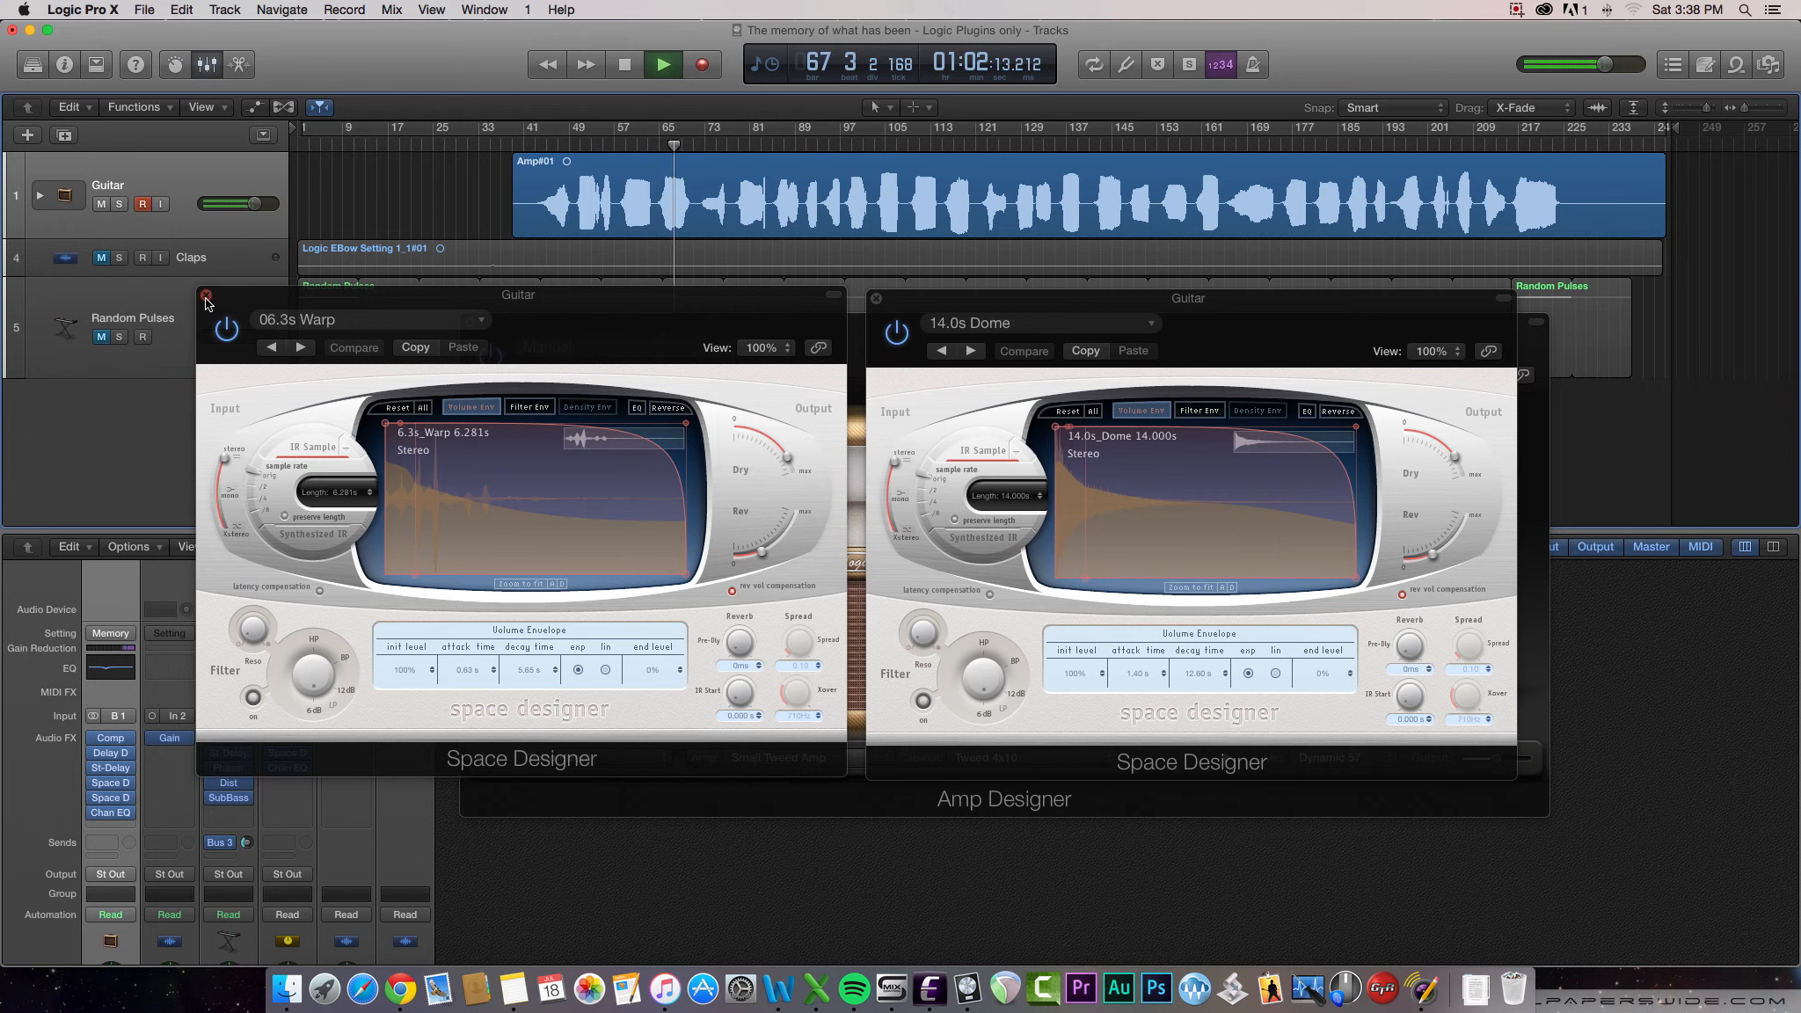
{"action": "key", "text": "space"}
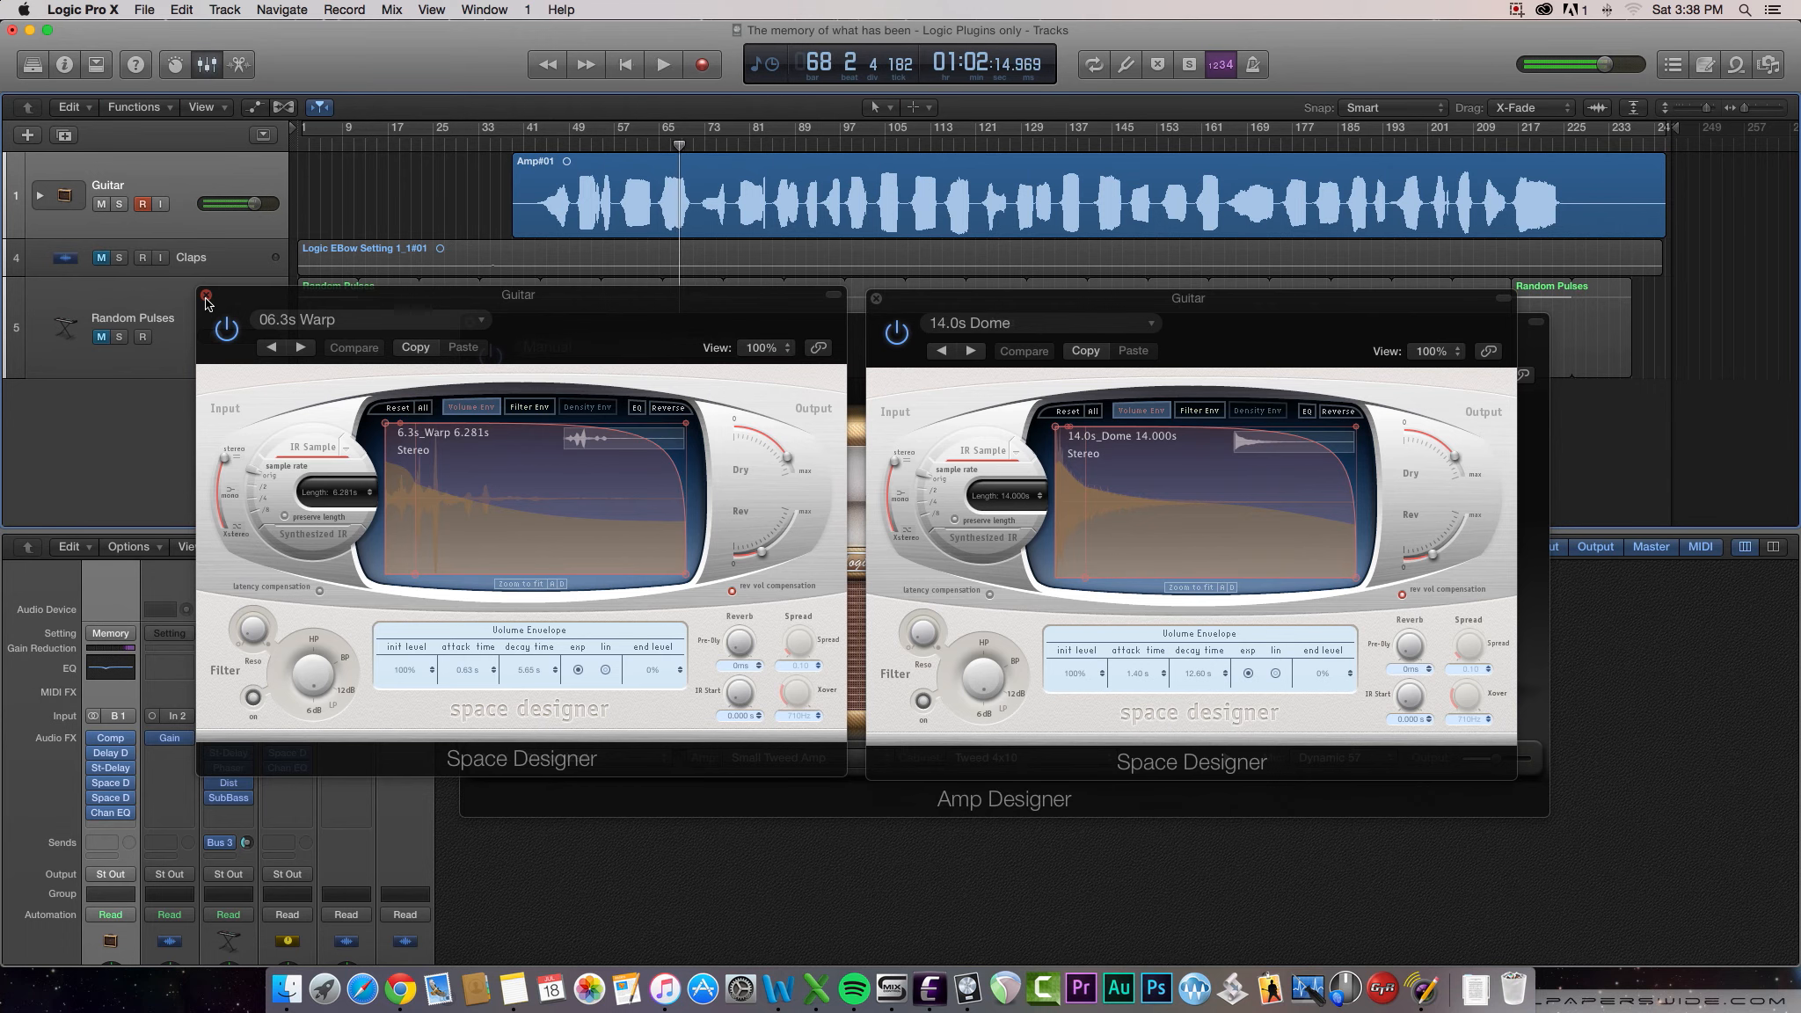
Close both Space Designer windows and the Amp Designer window
{"action": "left_click", "coordinate": [206, 297]}
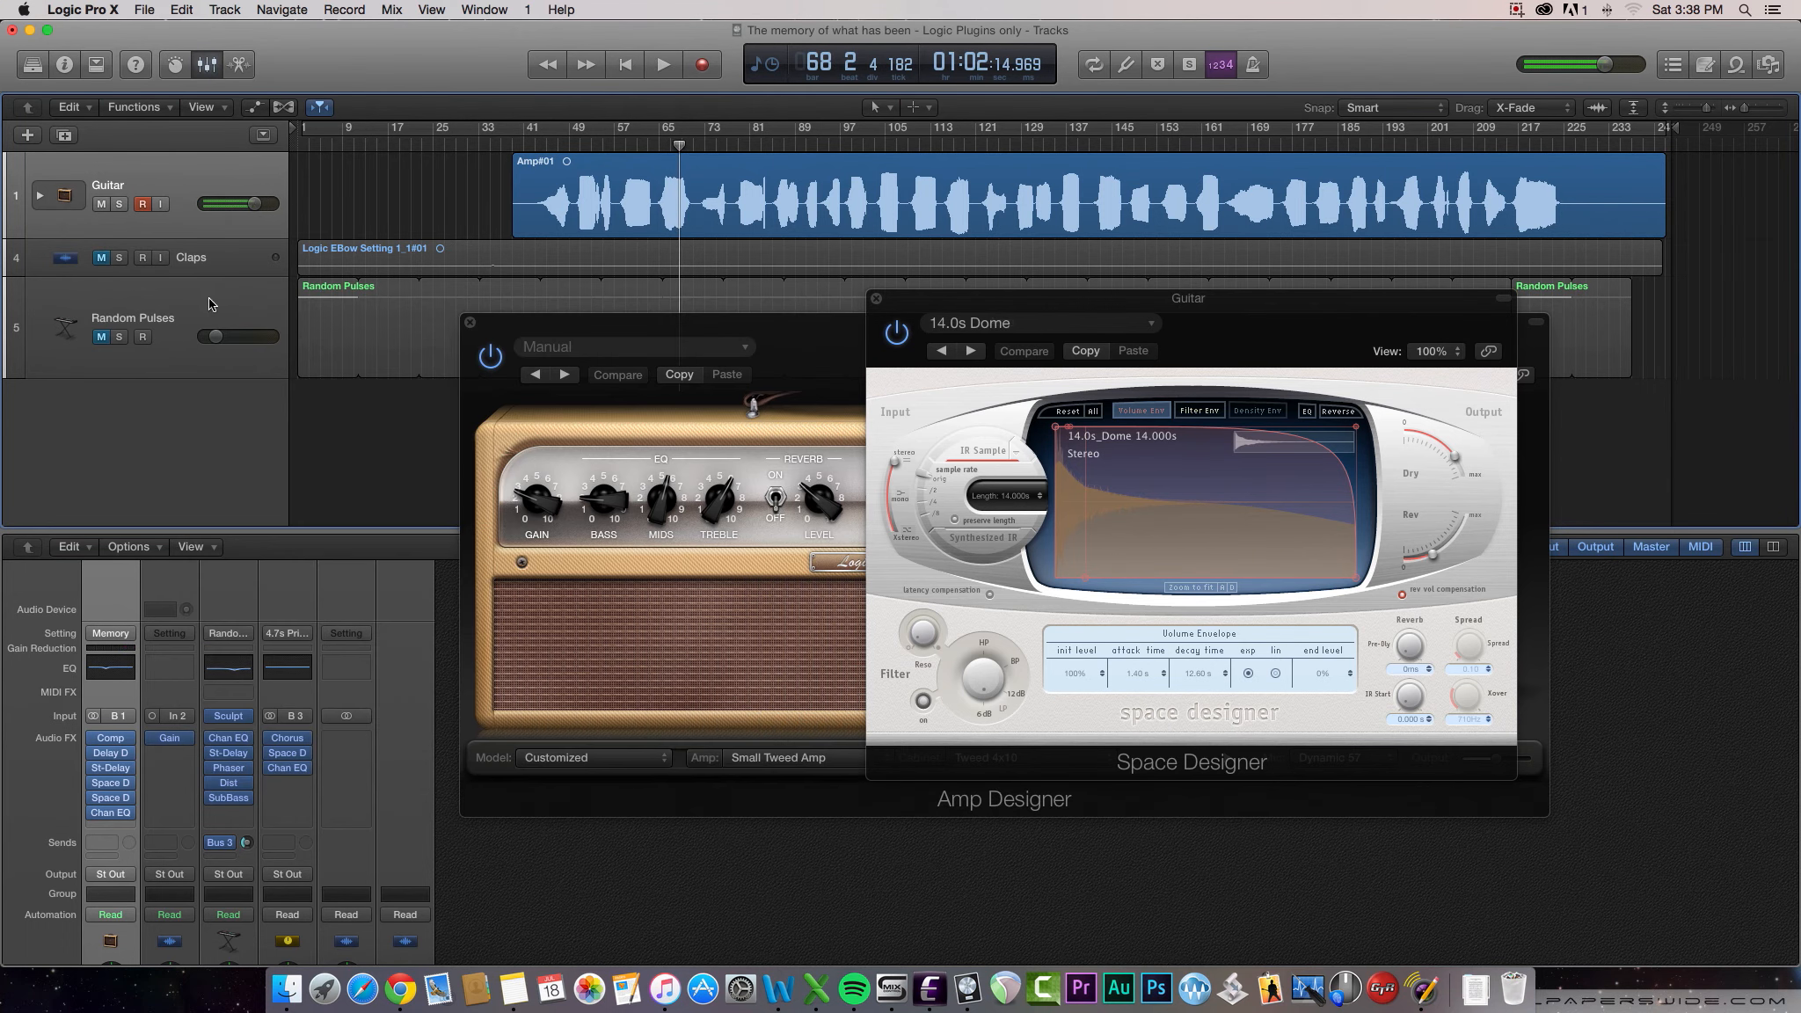
{"action": "left_click", "coordinate": [875, 299]}
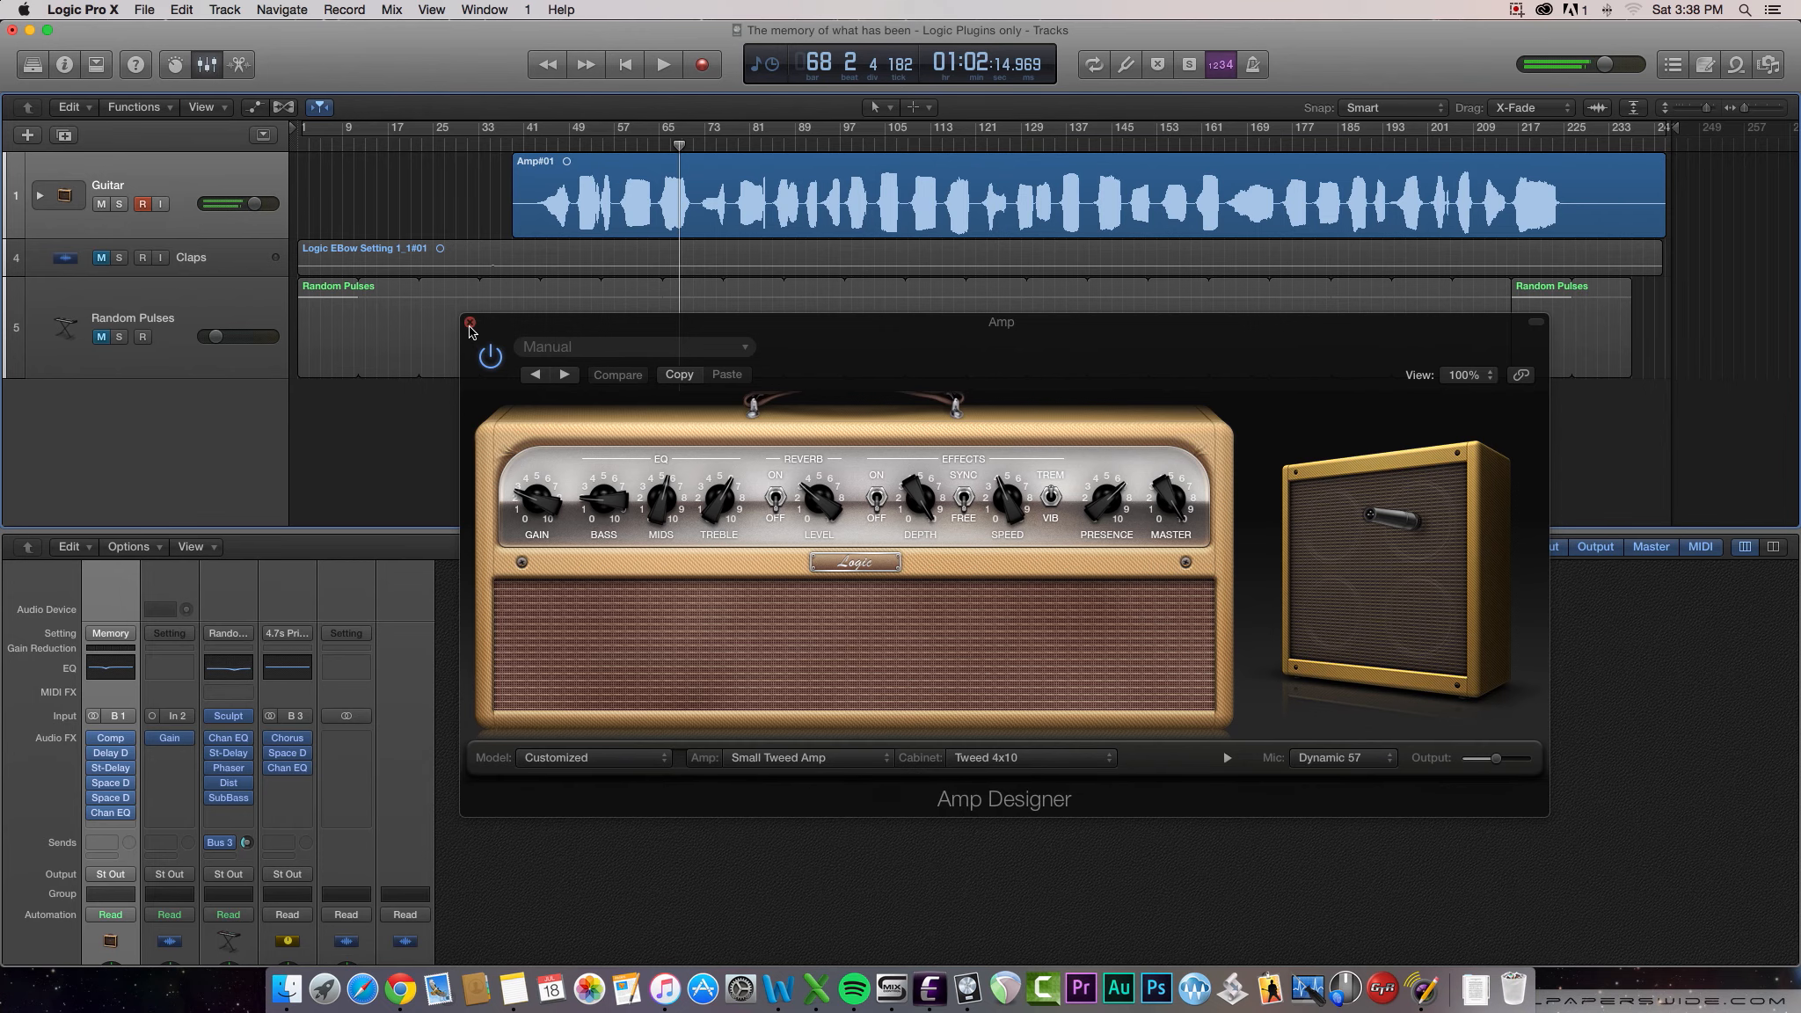
{"action": "left_click", "coordinate": [469, 322]}
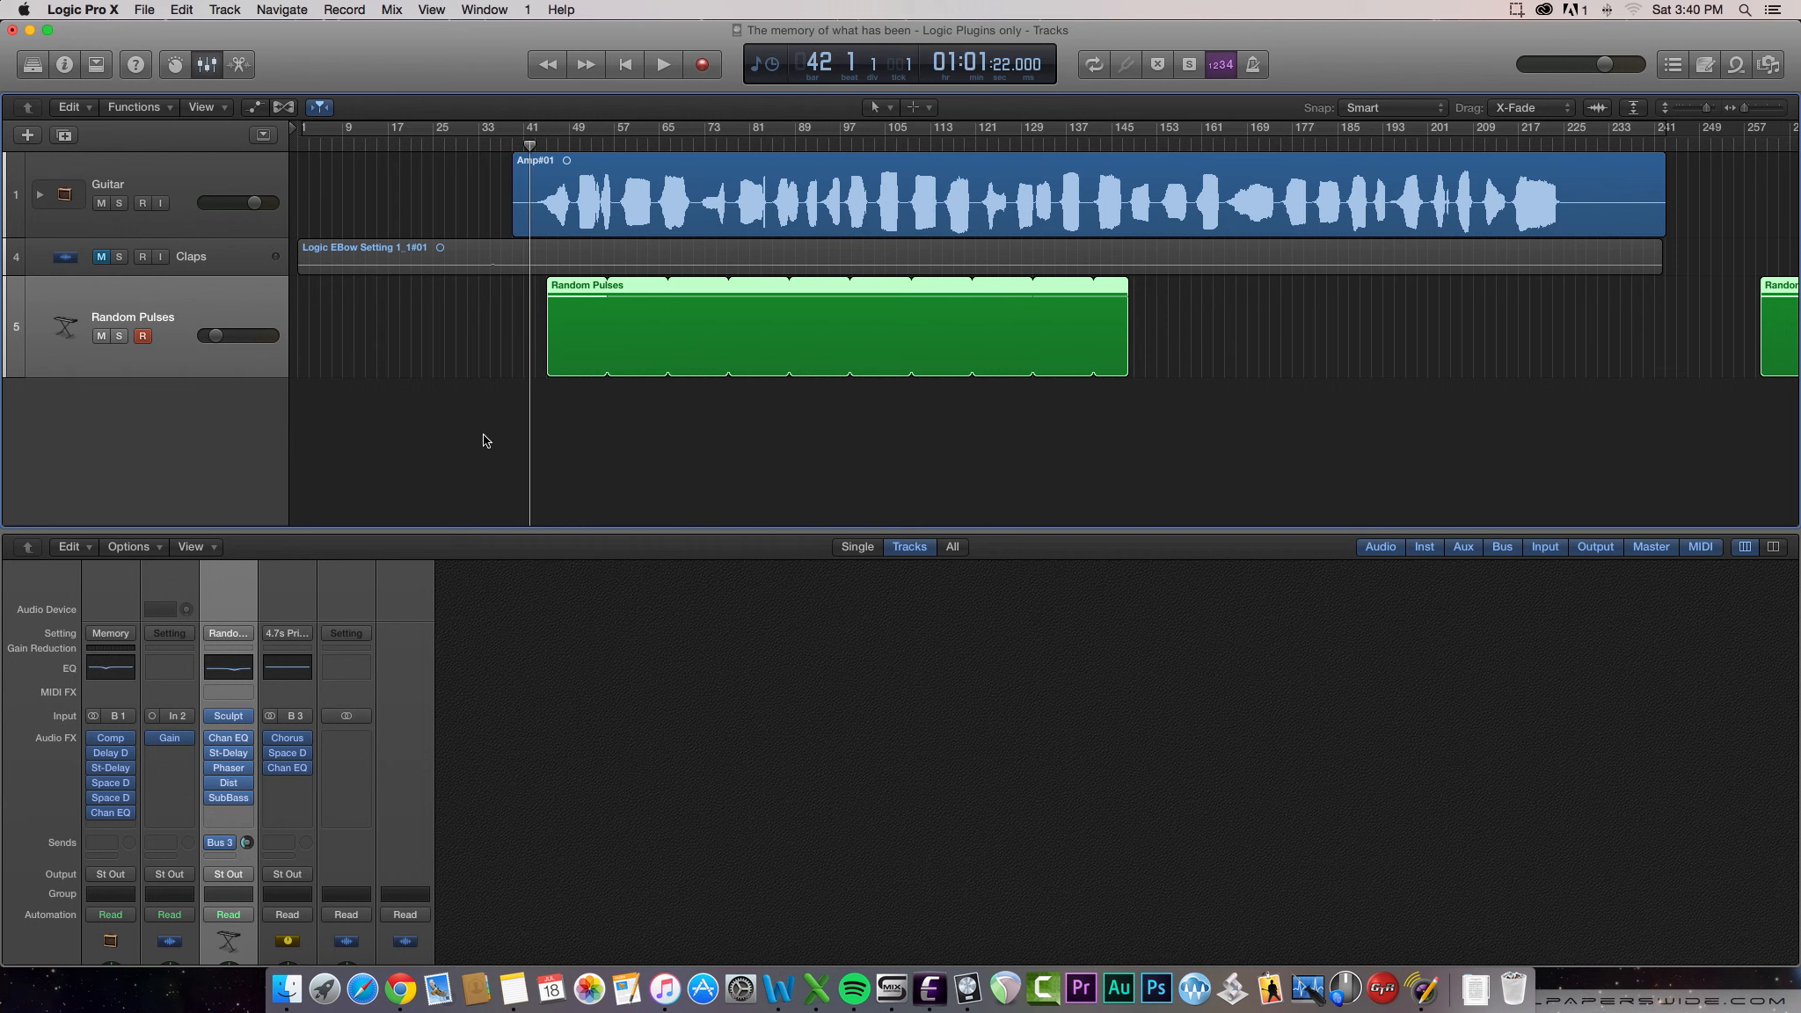
Play the Guitar stack together with the Random Pulses track from bar 42, and stop playback around bar 54
{"action": "key", "text": "space"}
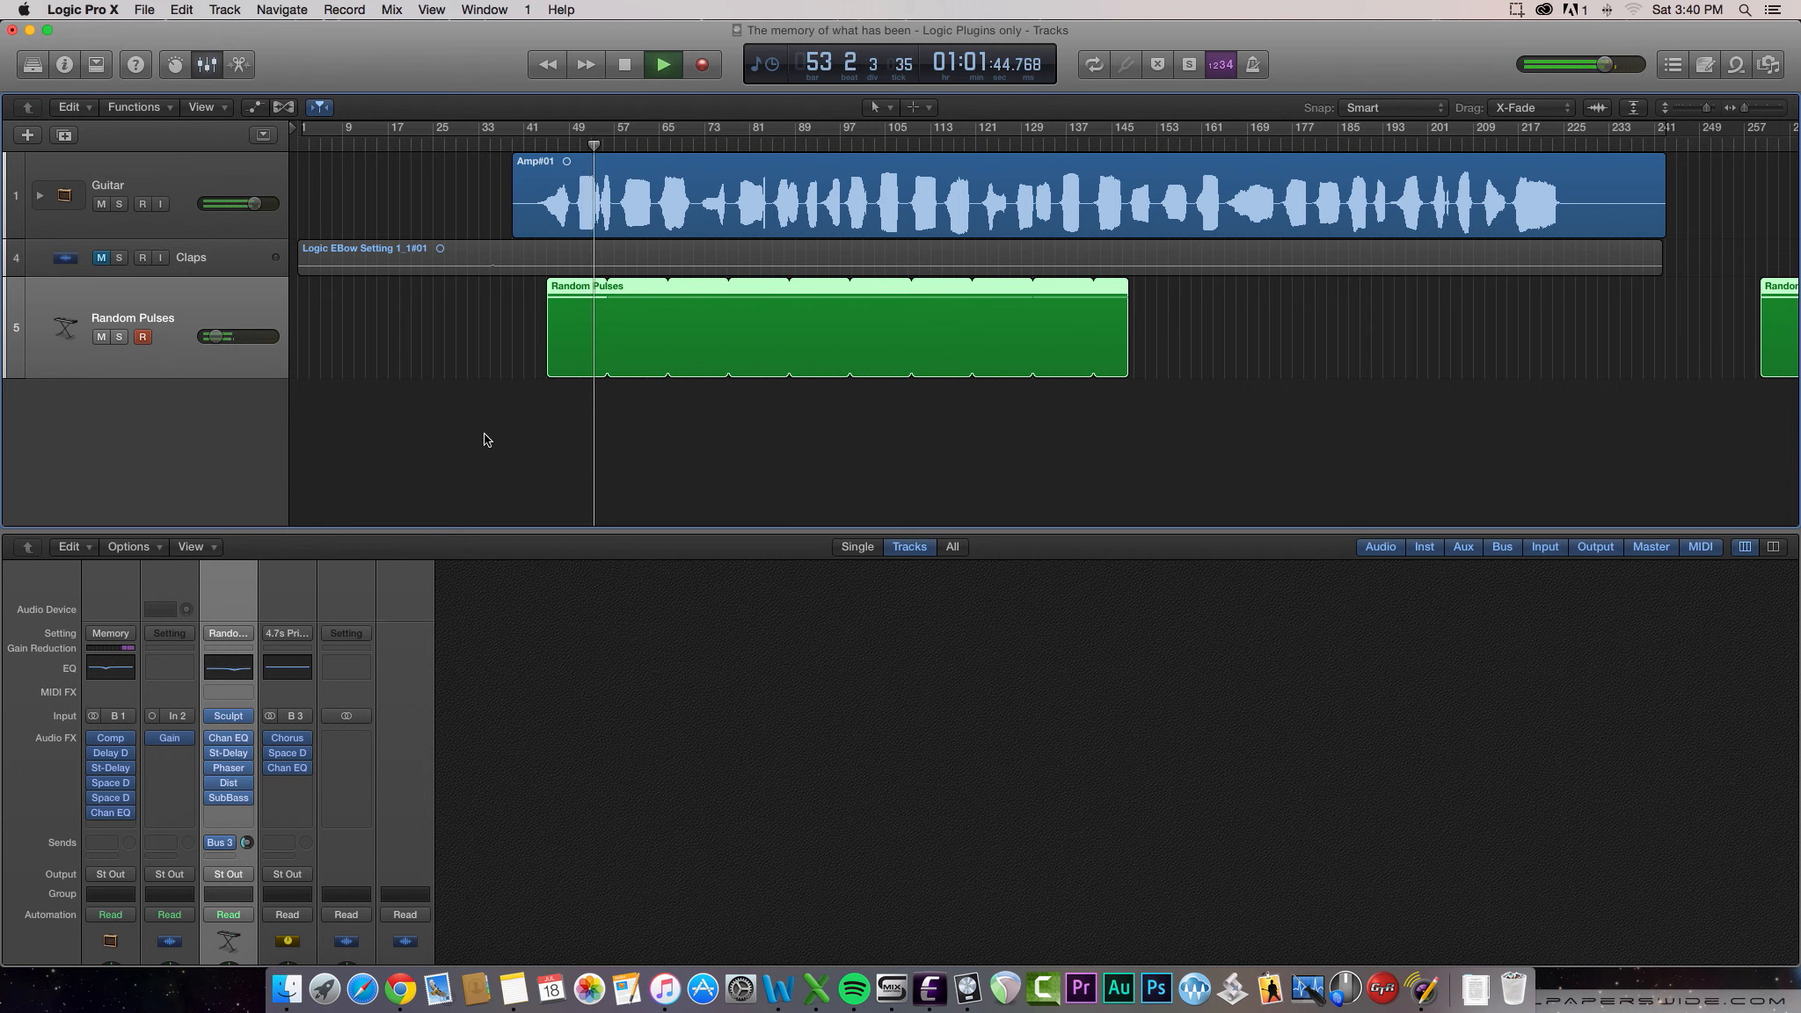
{"action": "key", "text": "space"}
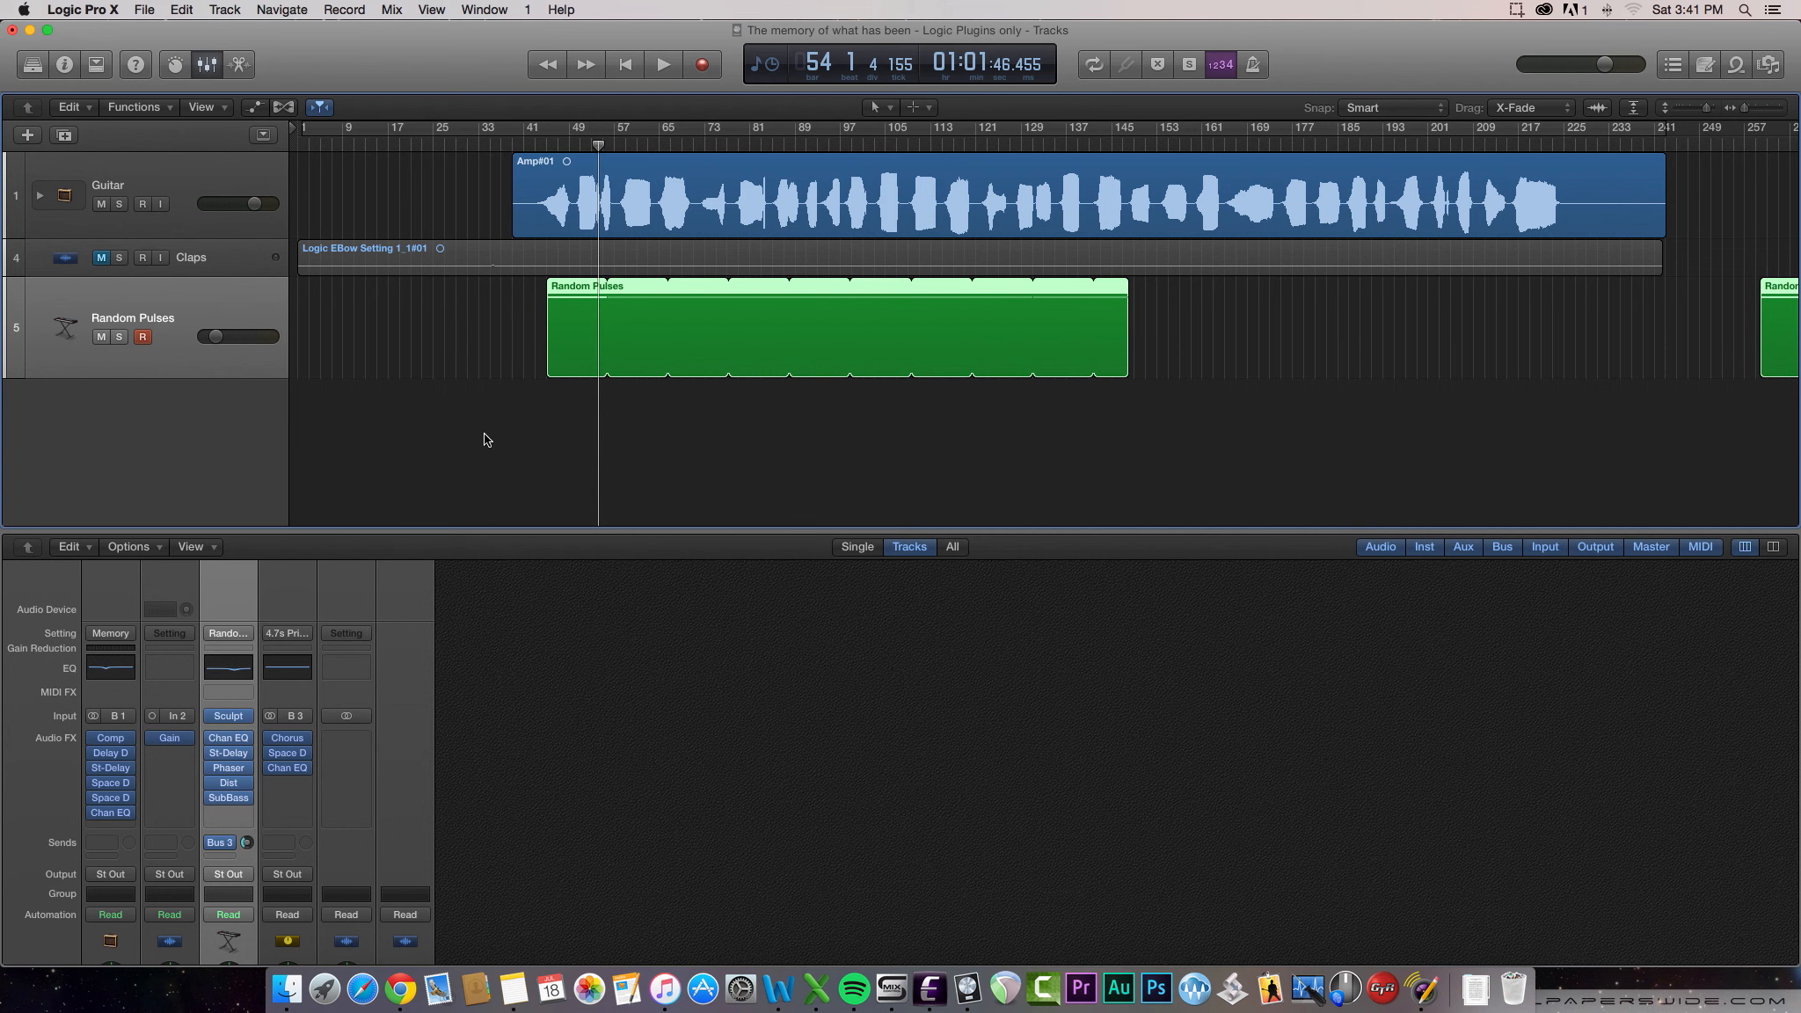
Expand the Guitar stack to show its subtracks and select the Amp track
{"action": "left_click", "coordinate": [39, 195]}
{"action": "left_click", "coordinate": [176, 259]}
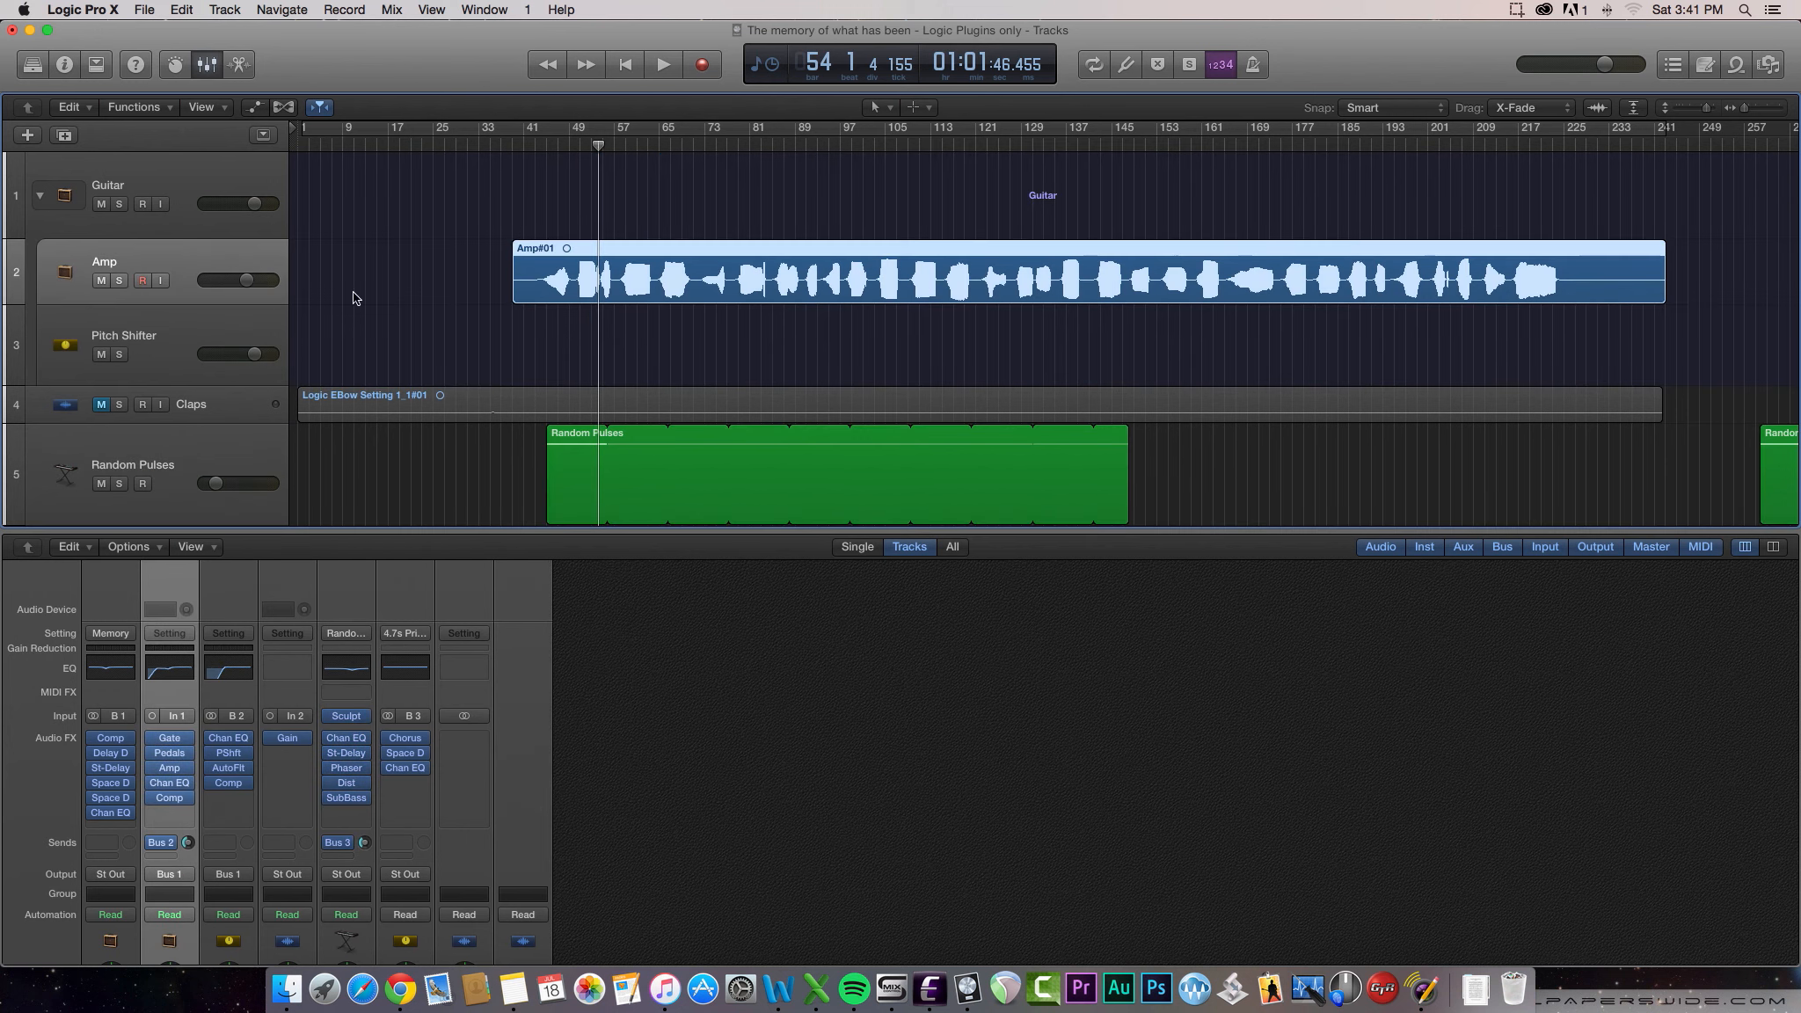